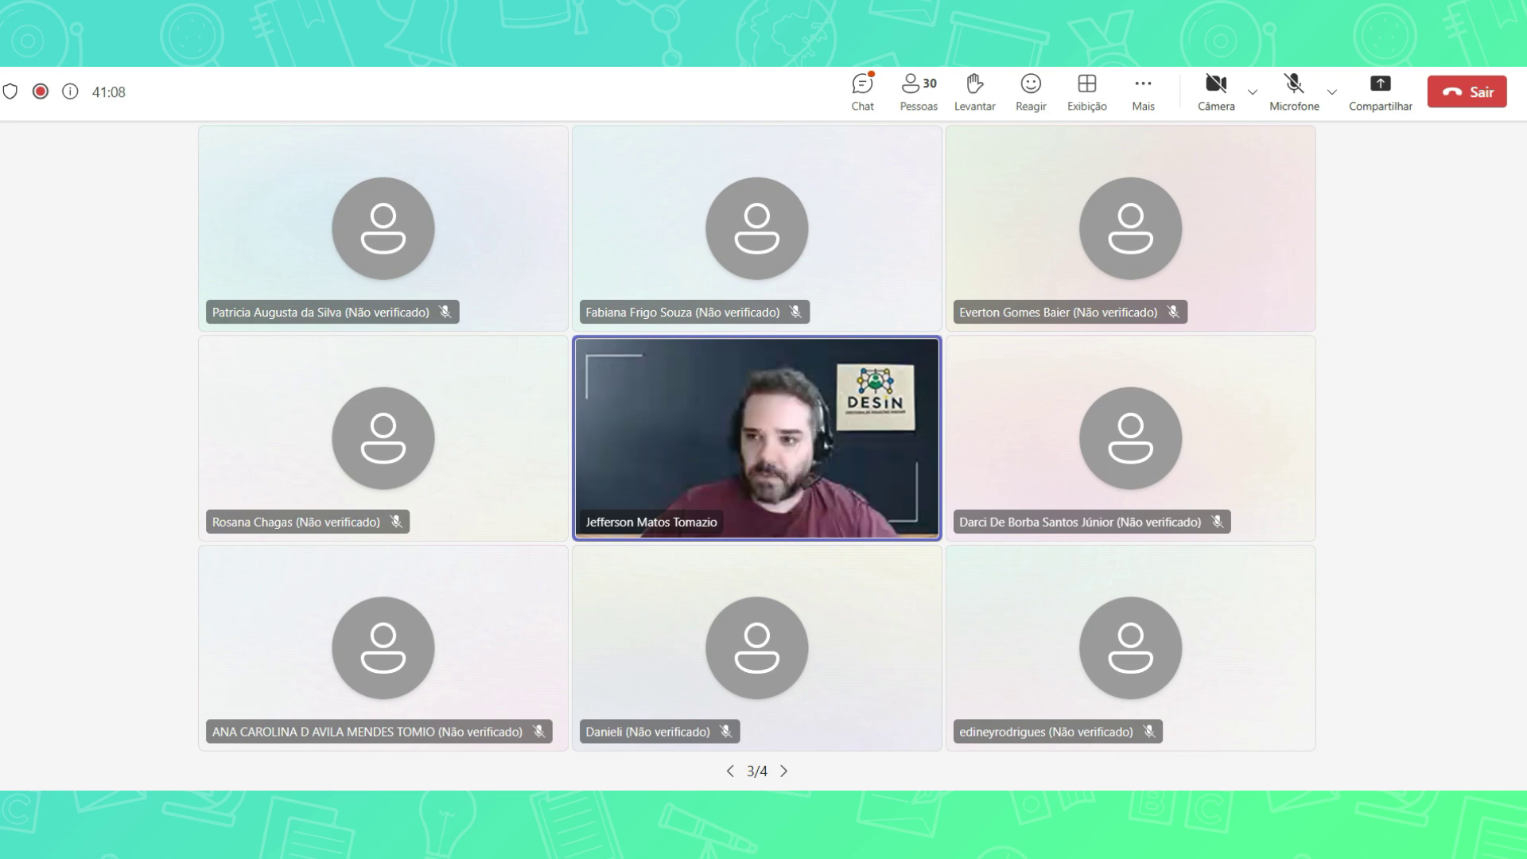
key("shift+p")
key("i")
key("z")
key("a")
key("Right")
key("0")
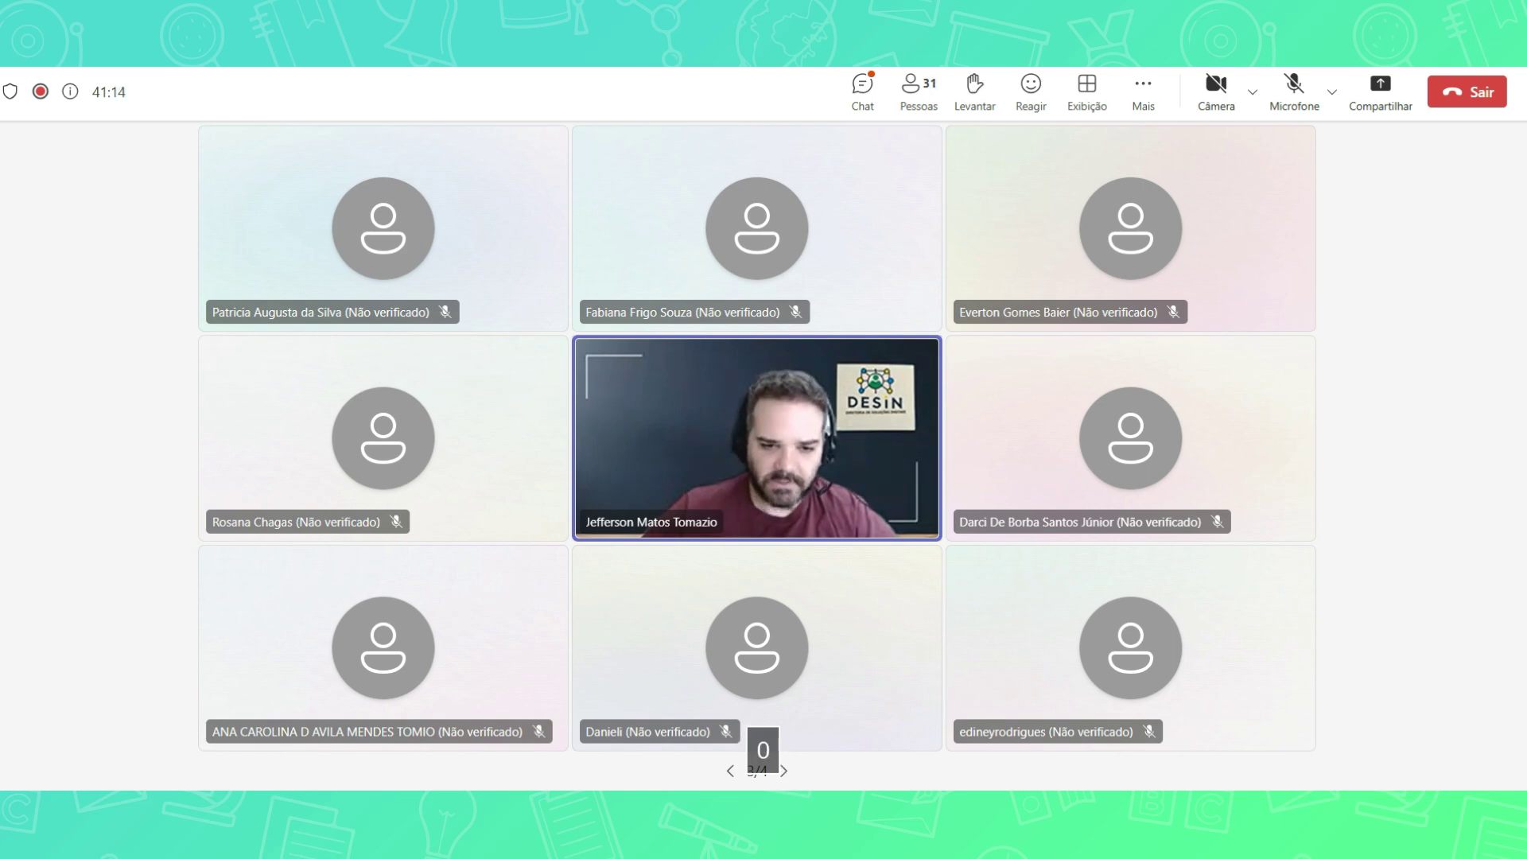
key("0")
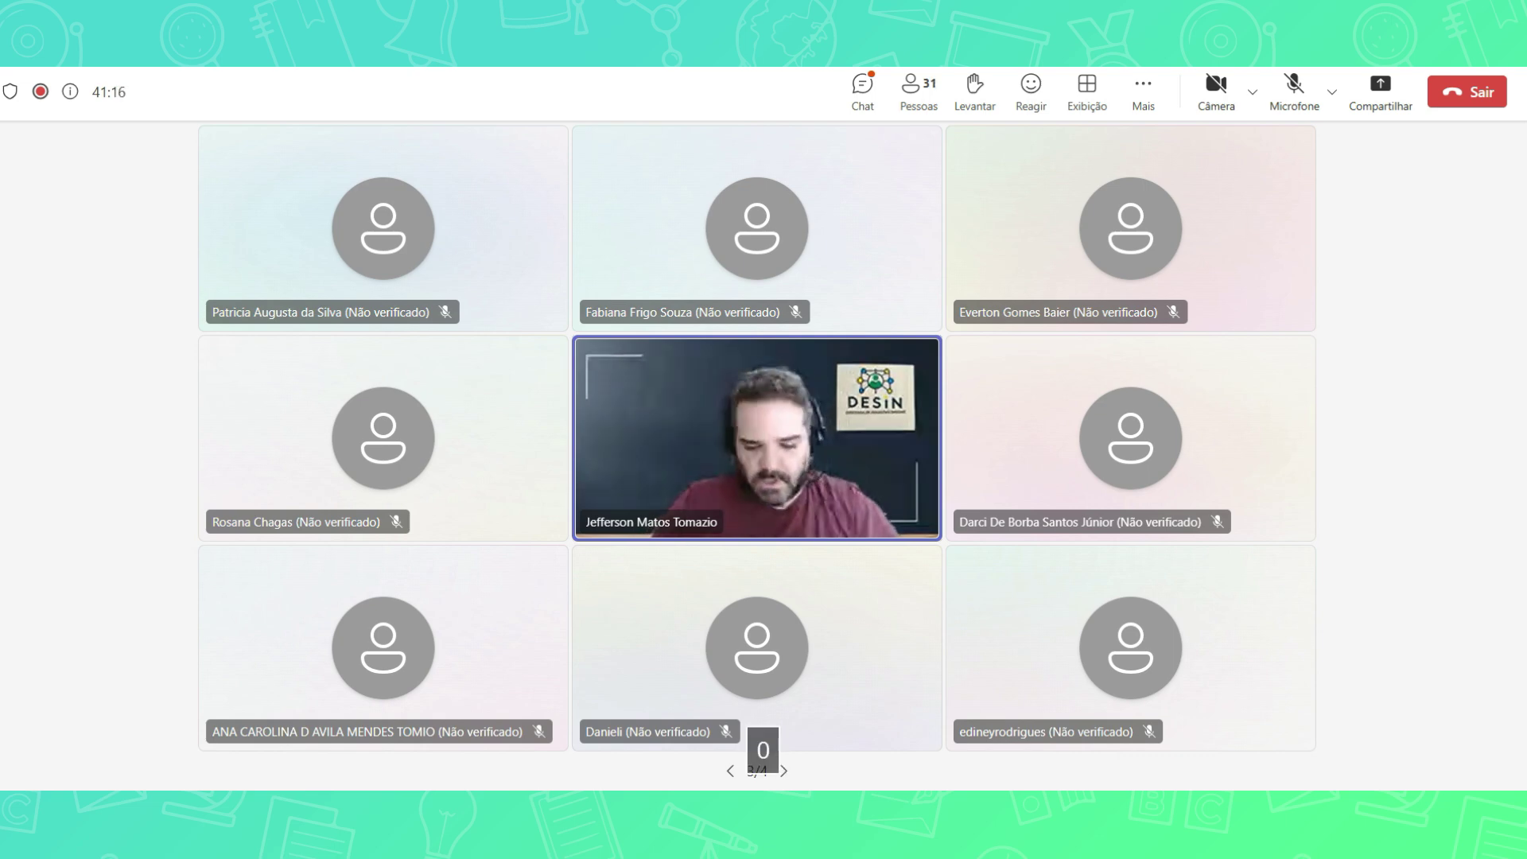
key("Return")
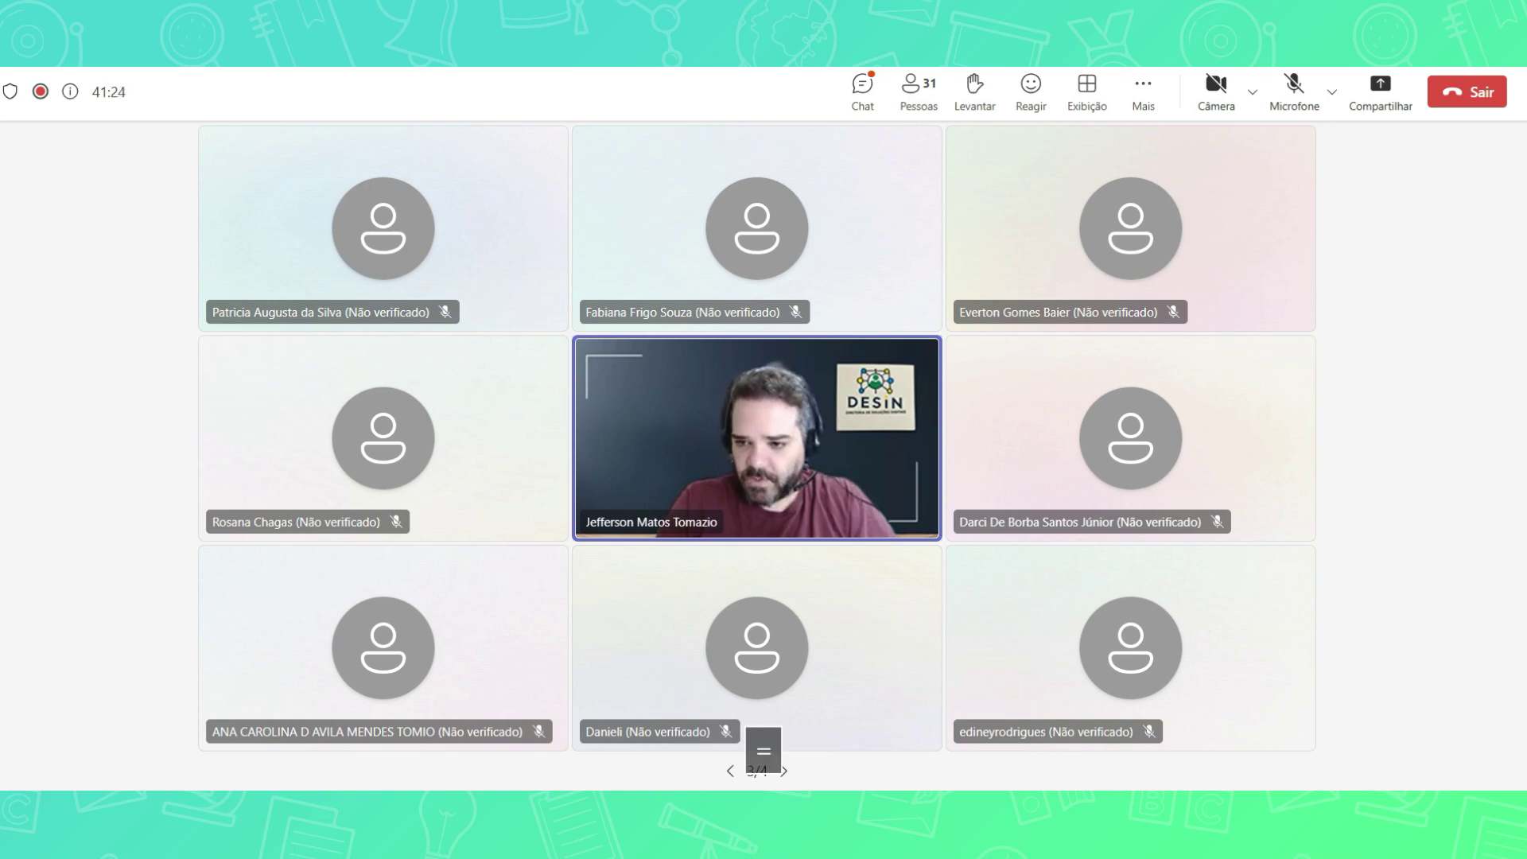
key("shift+9")
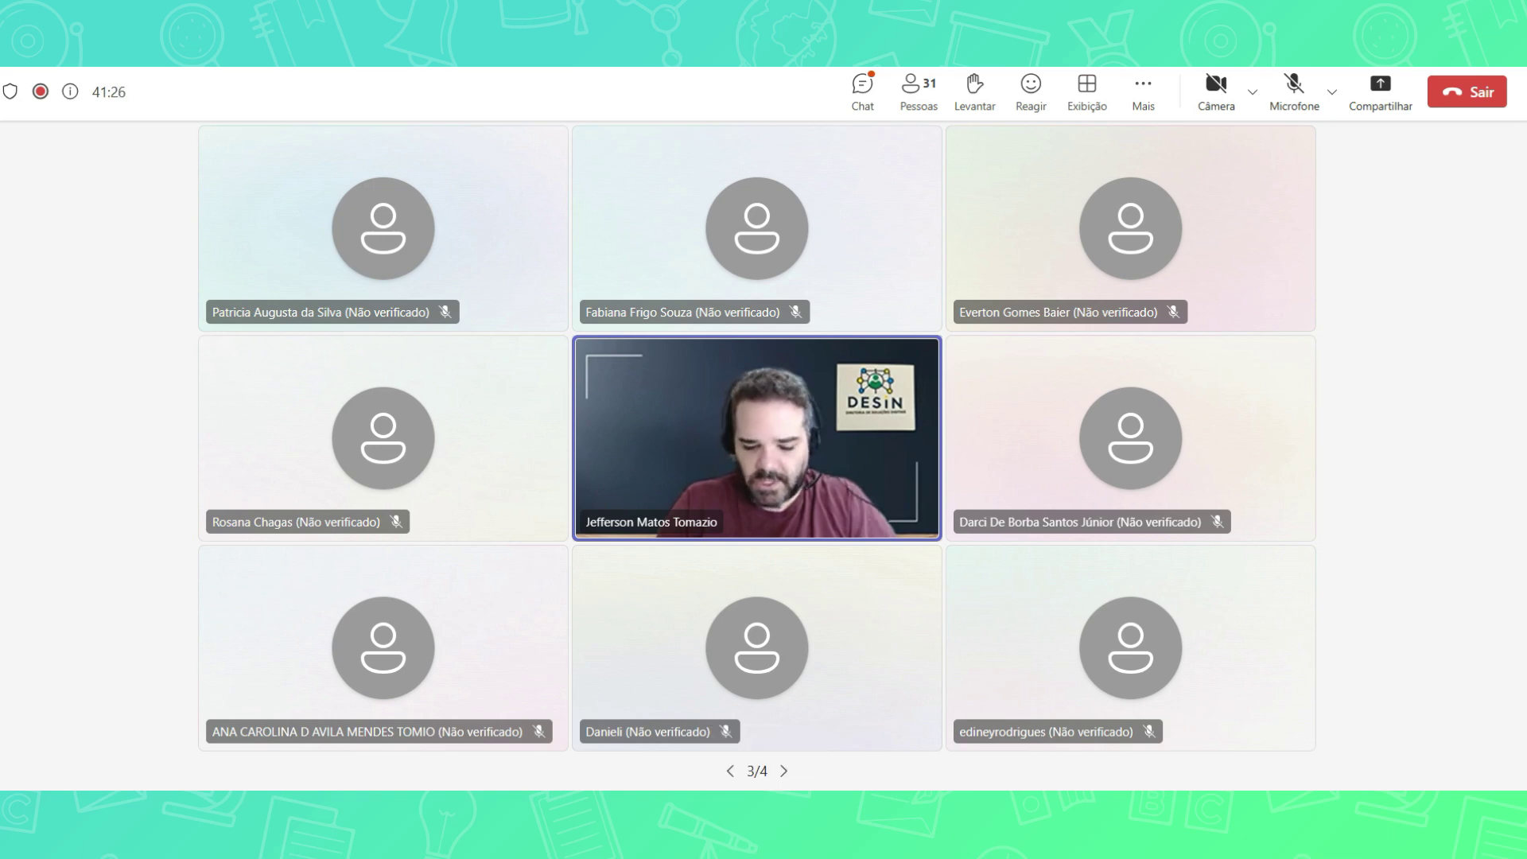
key("Return")
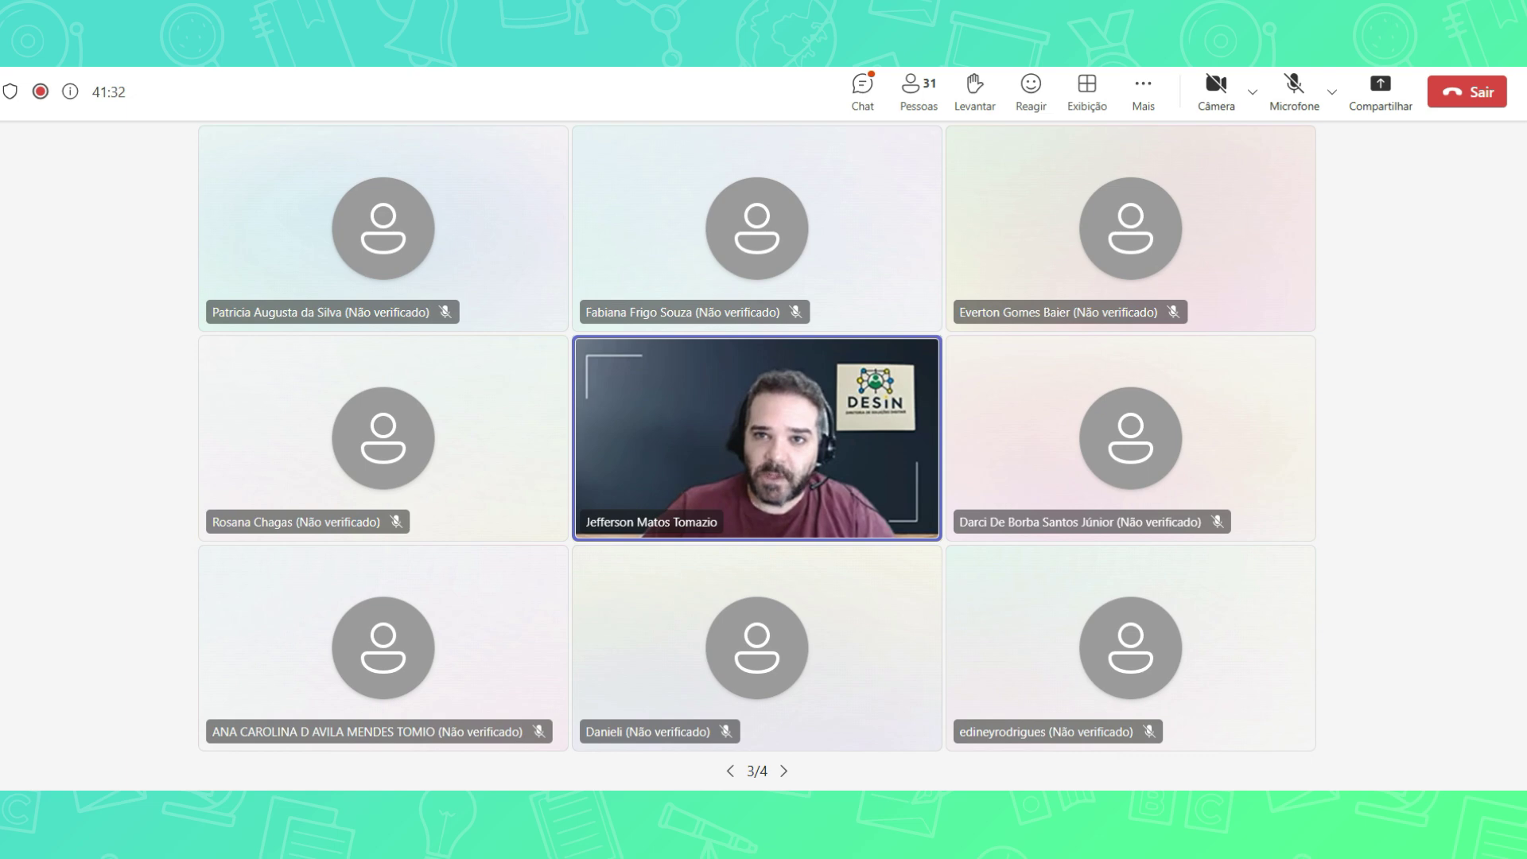
key("Return")
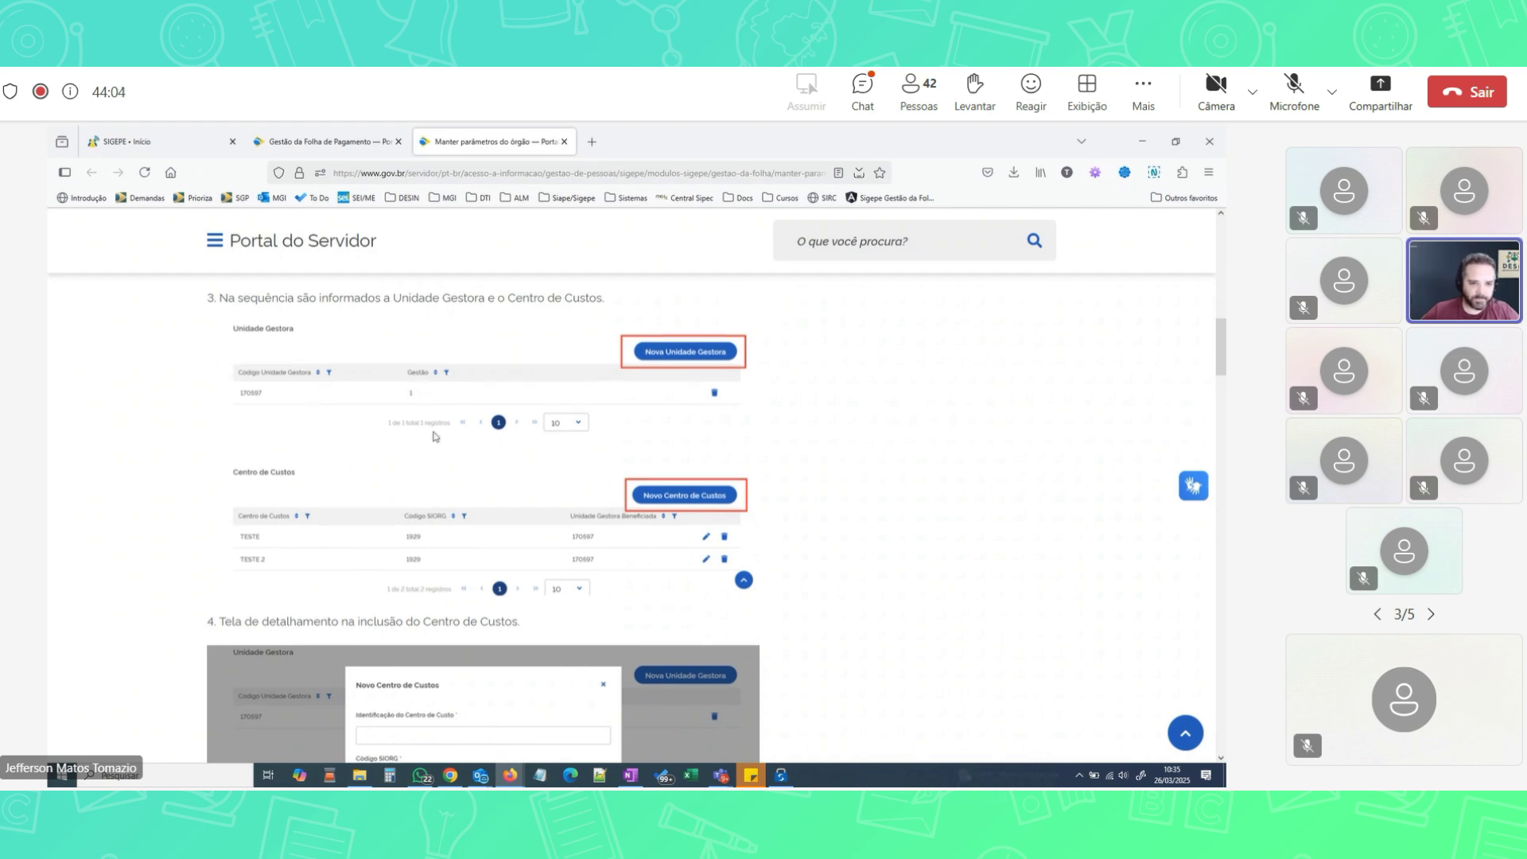
Review the Manter parâmetros do órgão tutorial, from Unidade Gestora and Centro de Custos through Agrupador de Despesa and Ajuste da DDP to saving
scroll(430, 414, "down", 5)
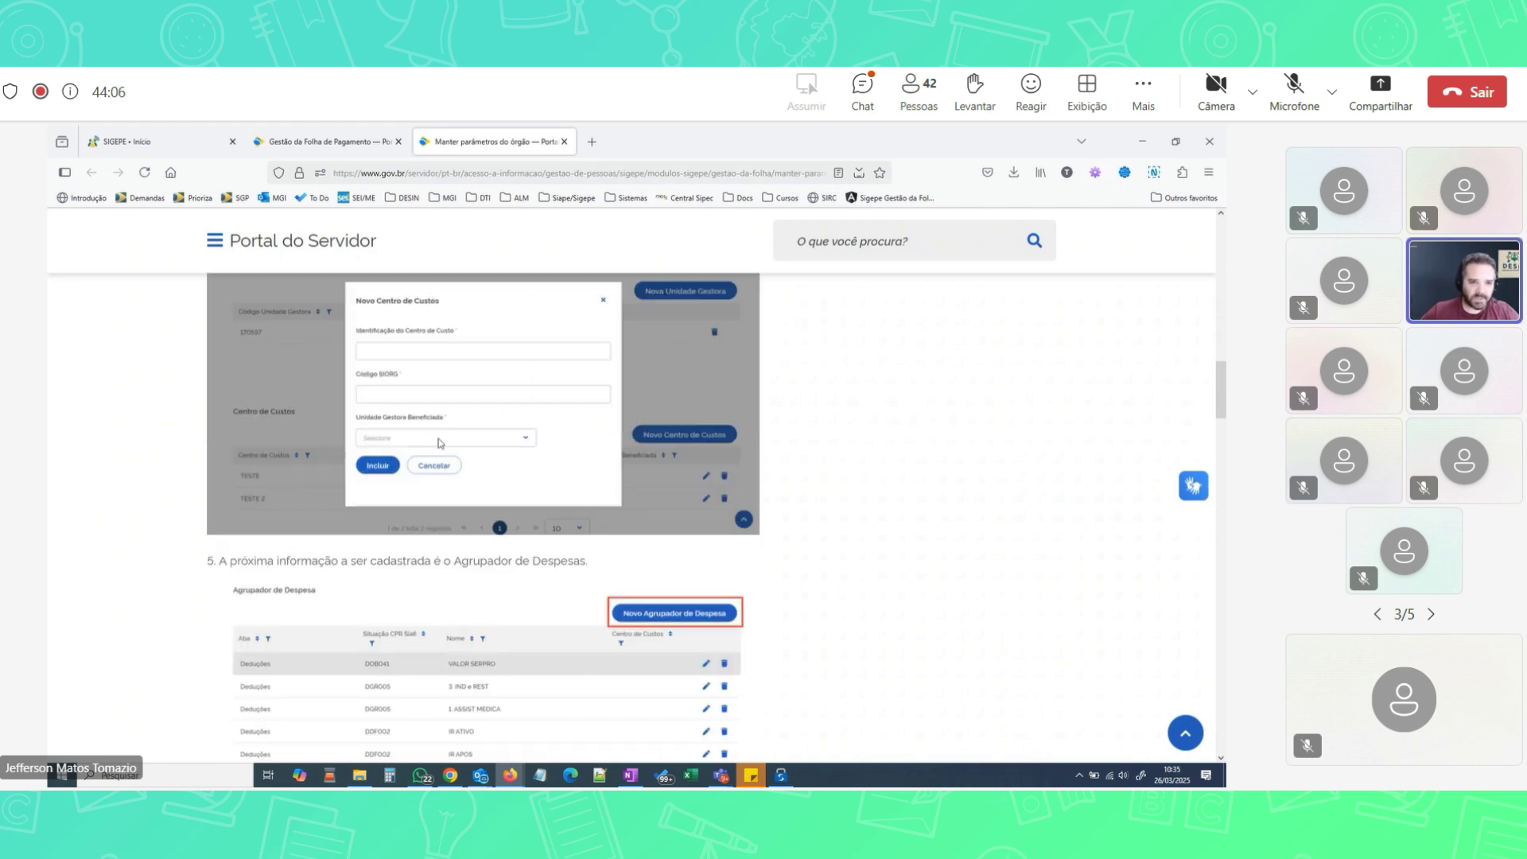
scroll(433, 398, "up", 2)
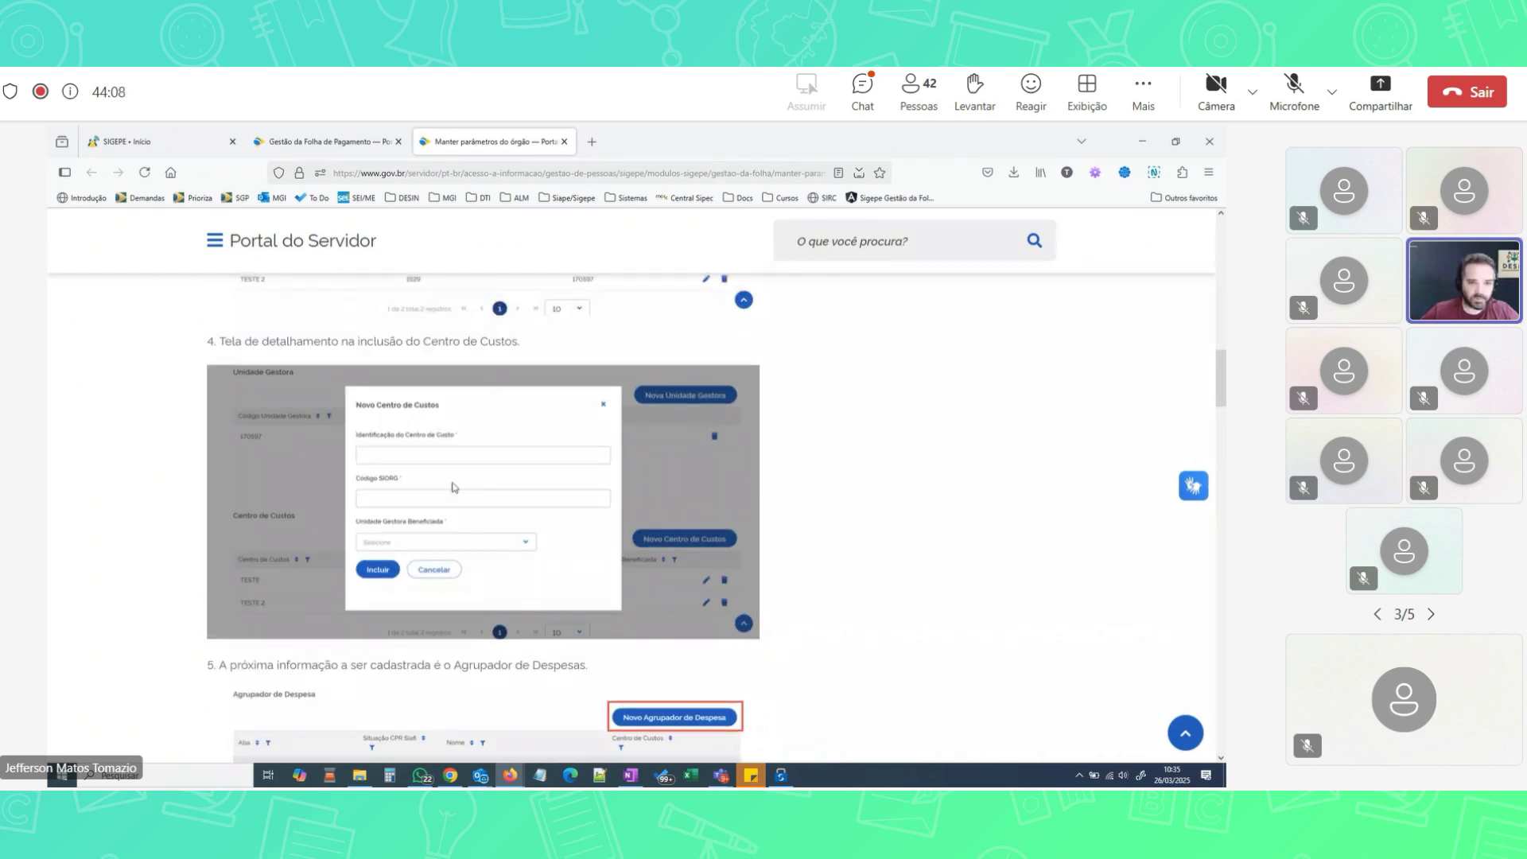
scroll(441, 428, "up", 3)
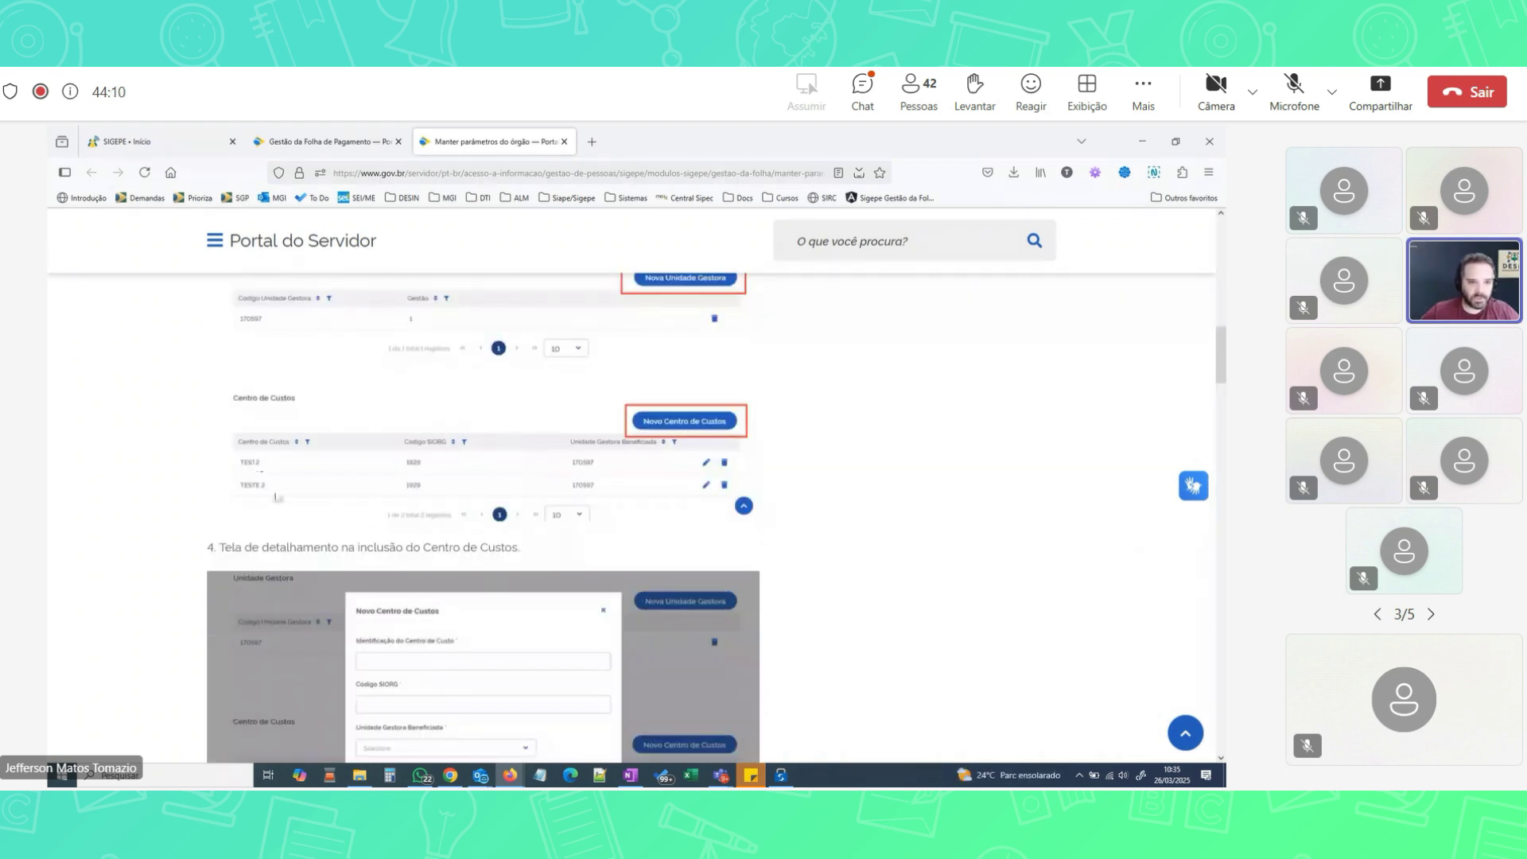
scroll(277, 497, "down", 1)
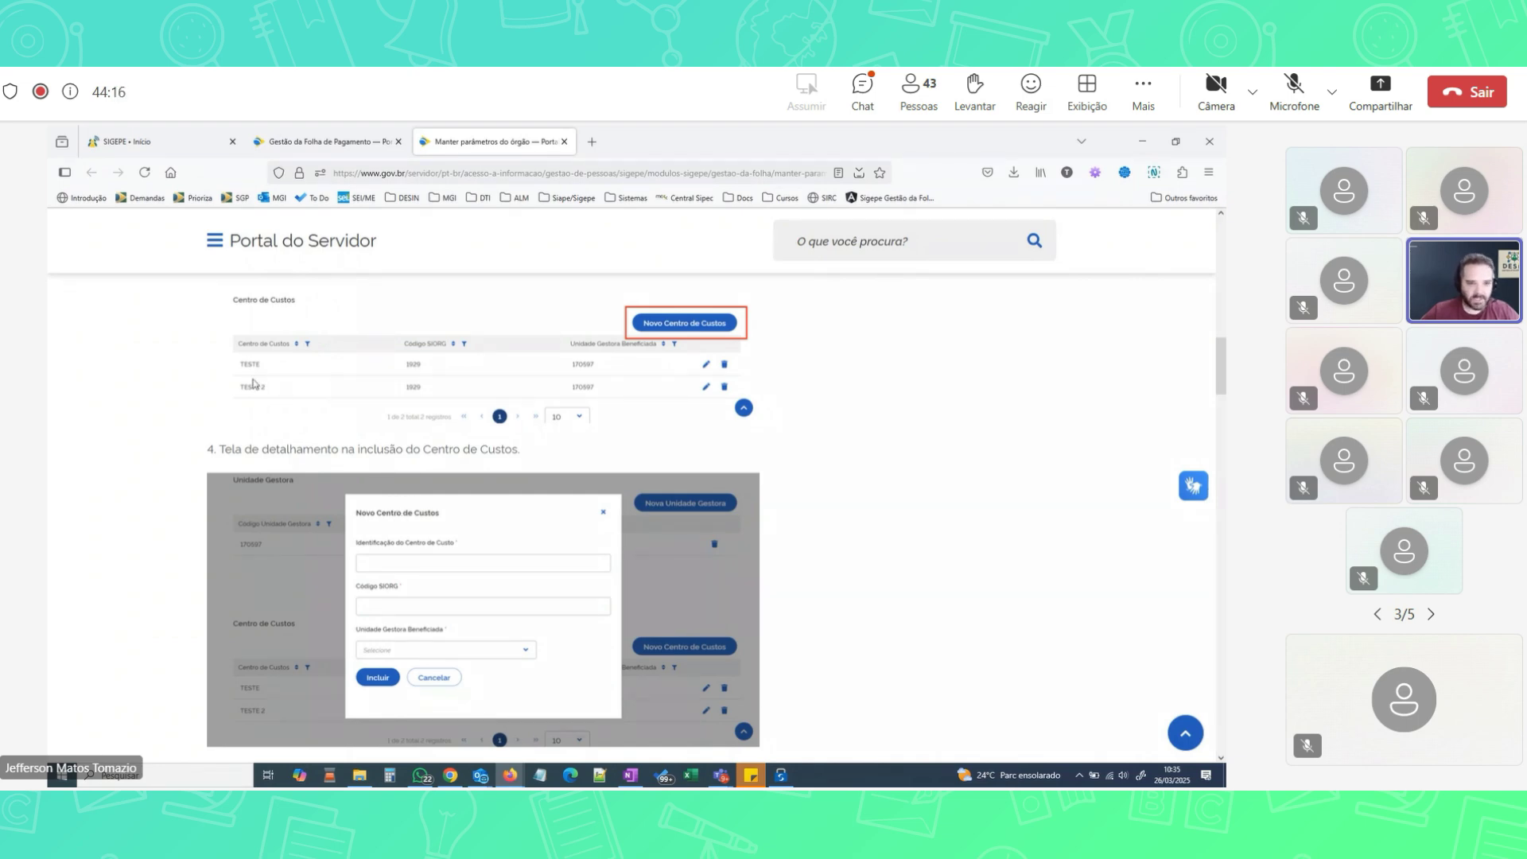
scroll(494, 527, "down", 2)
scroll(494, 526, "down", 2)
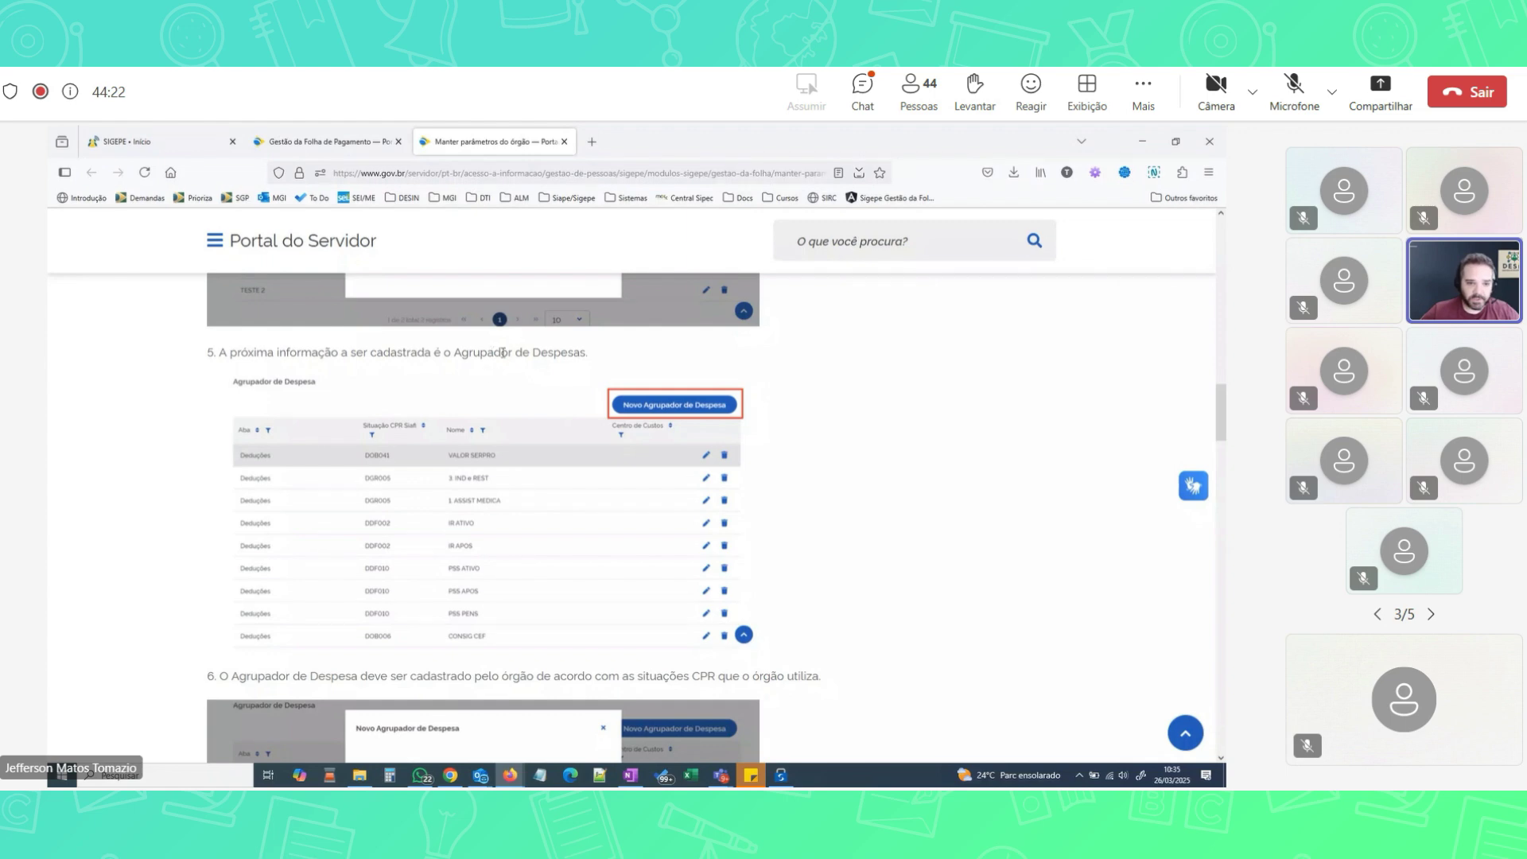
scroll(469, 514, "down", 2)
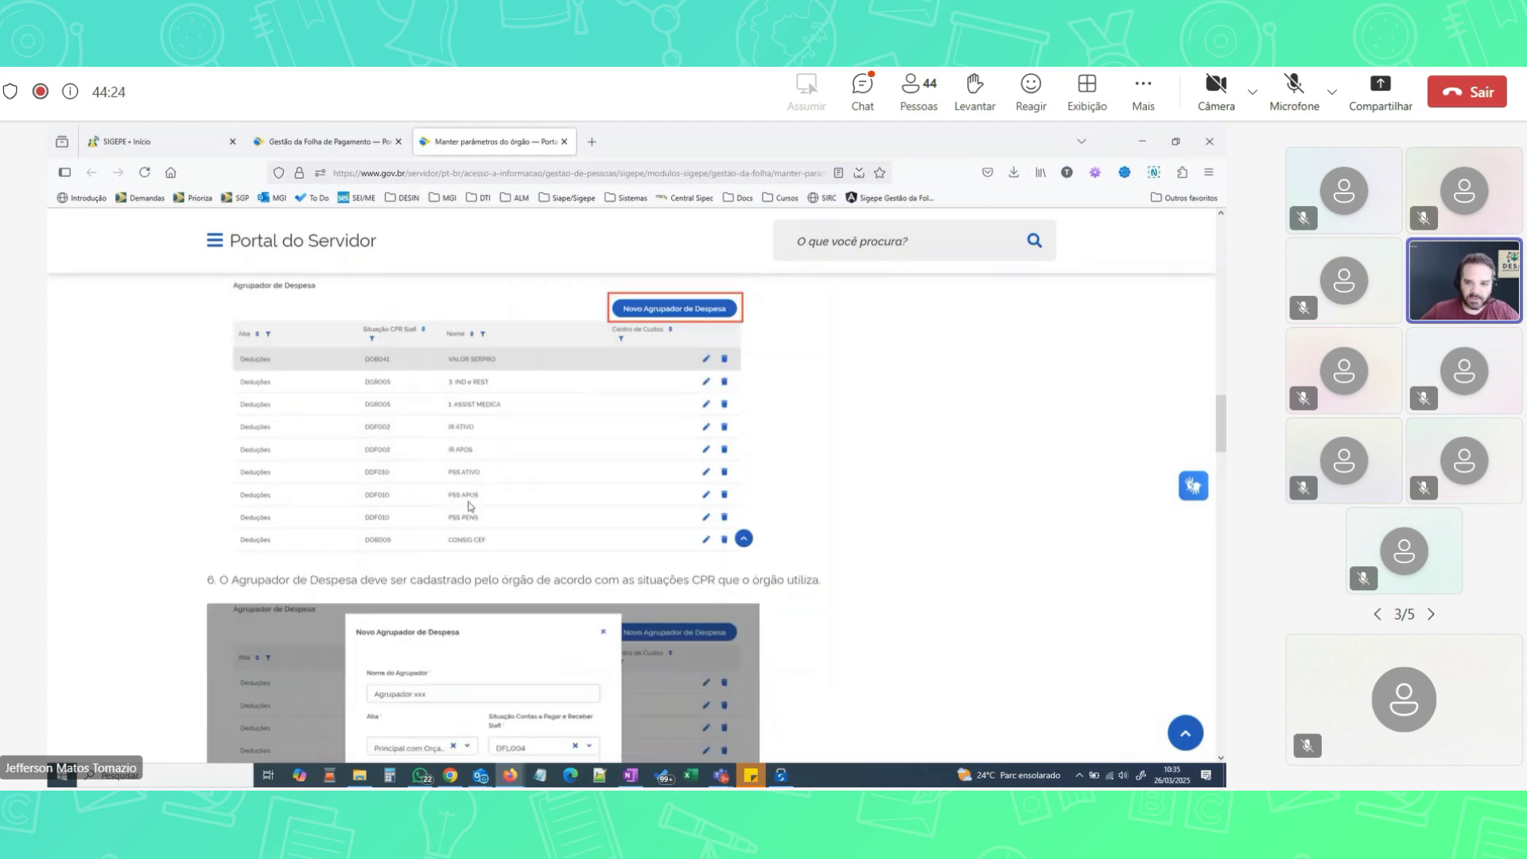
scroll(468, 500, "down", 7)
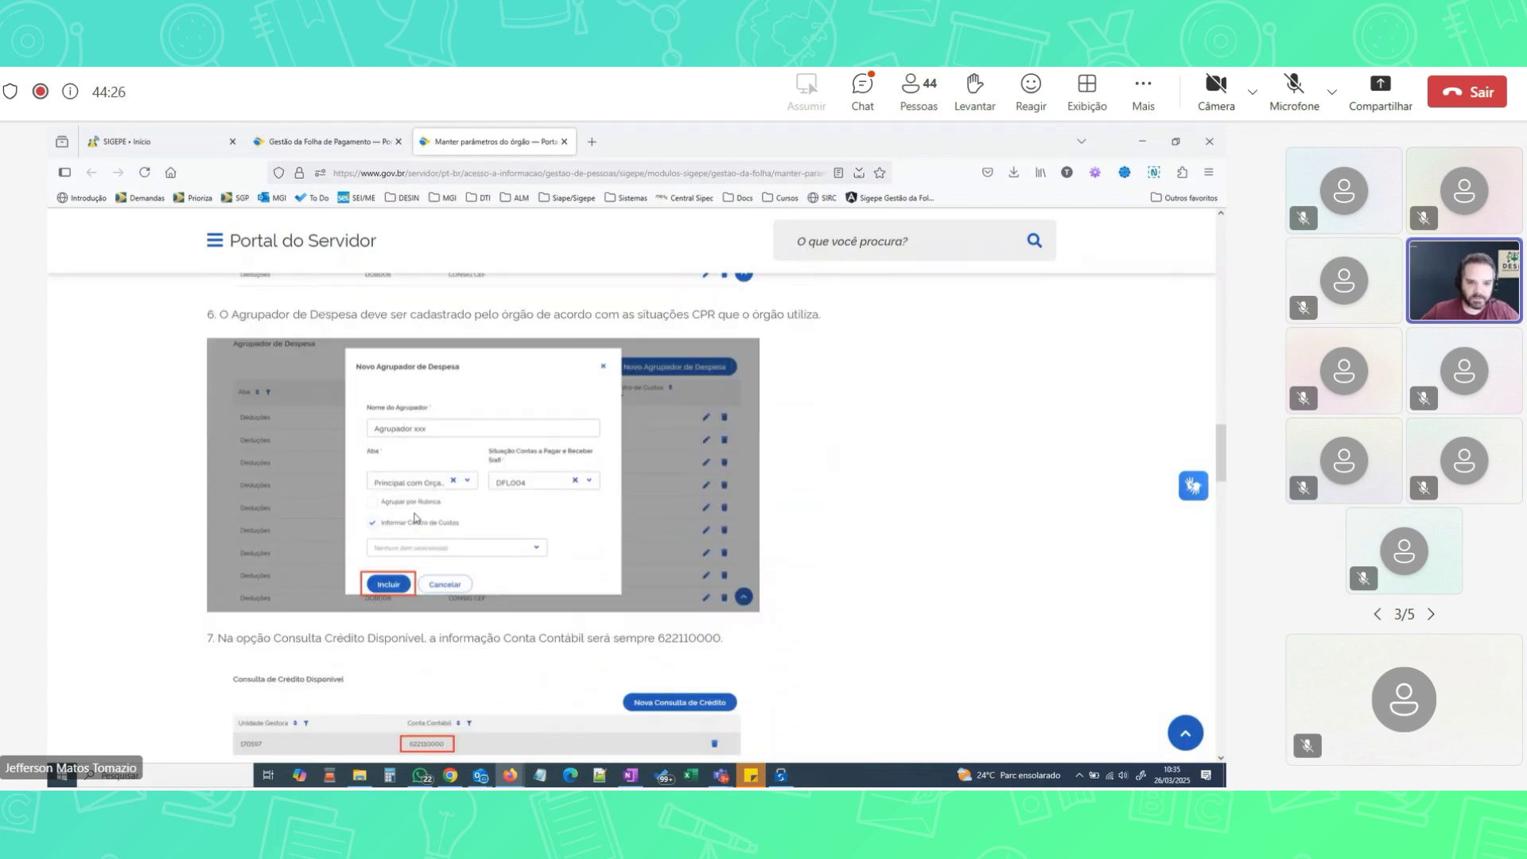
scroll(428, 521, "up", 2)
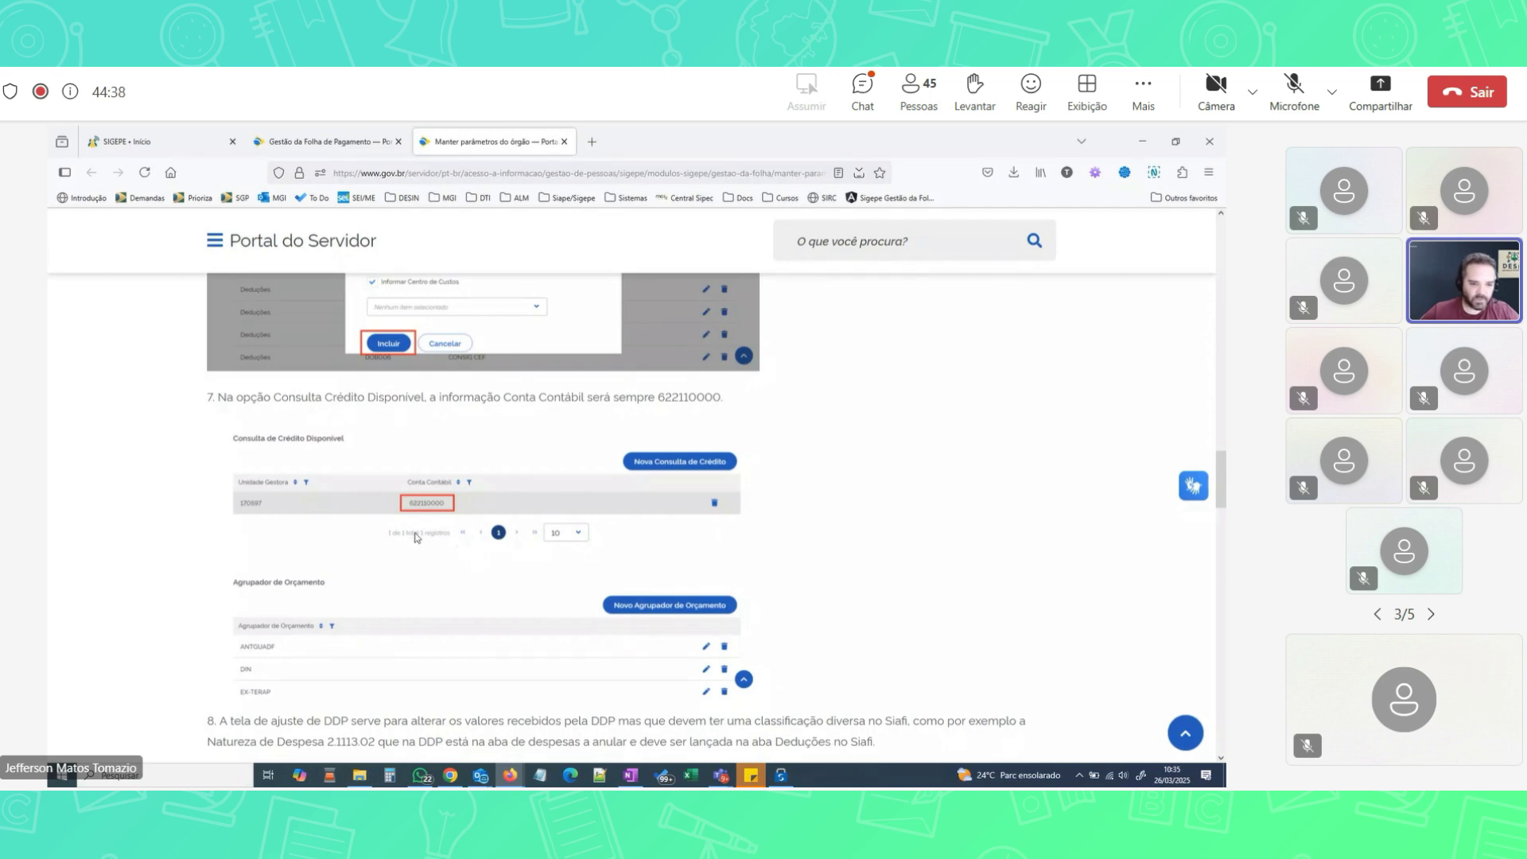
scroll(431, 550, "down", 1)
scroll(432, 555, "down", 4)
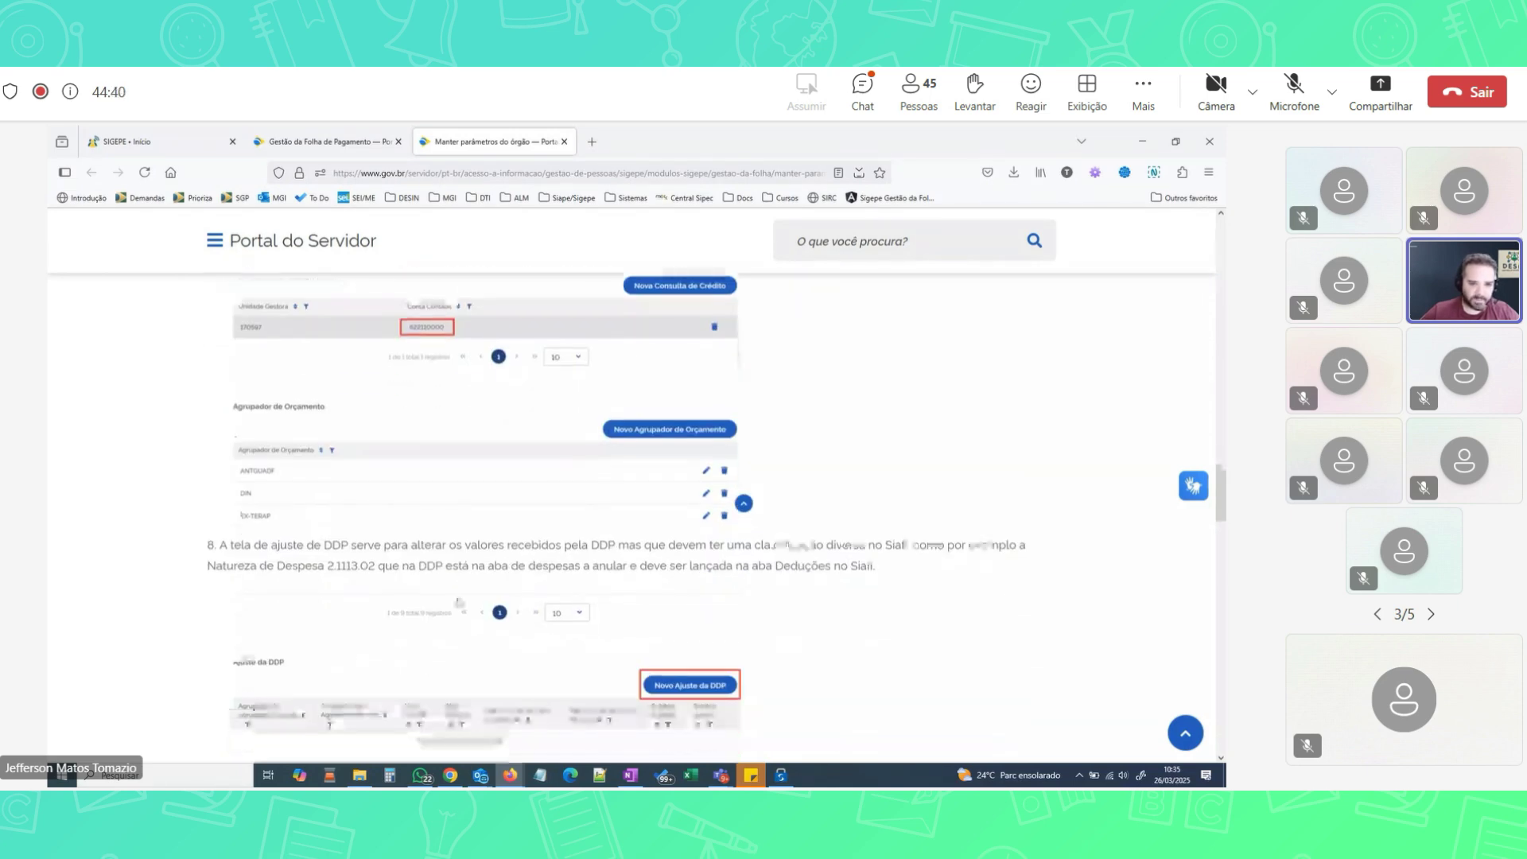
scroll(447, 581, "down", 5)
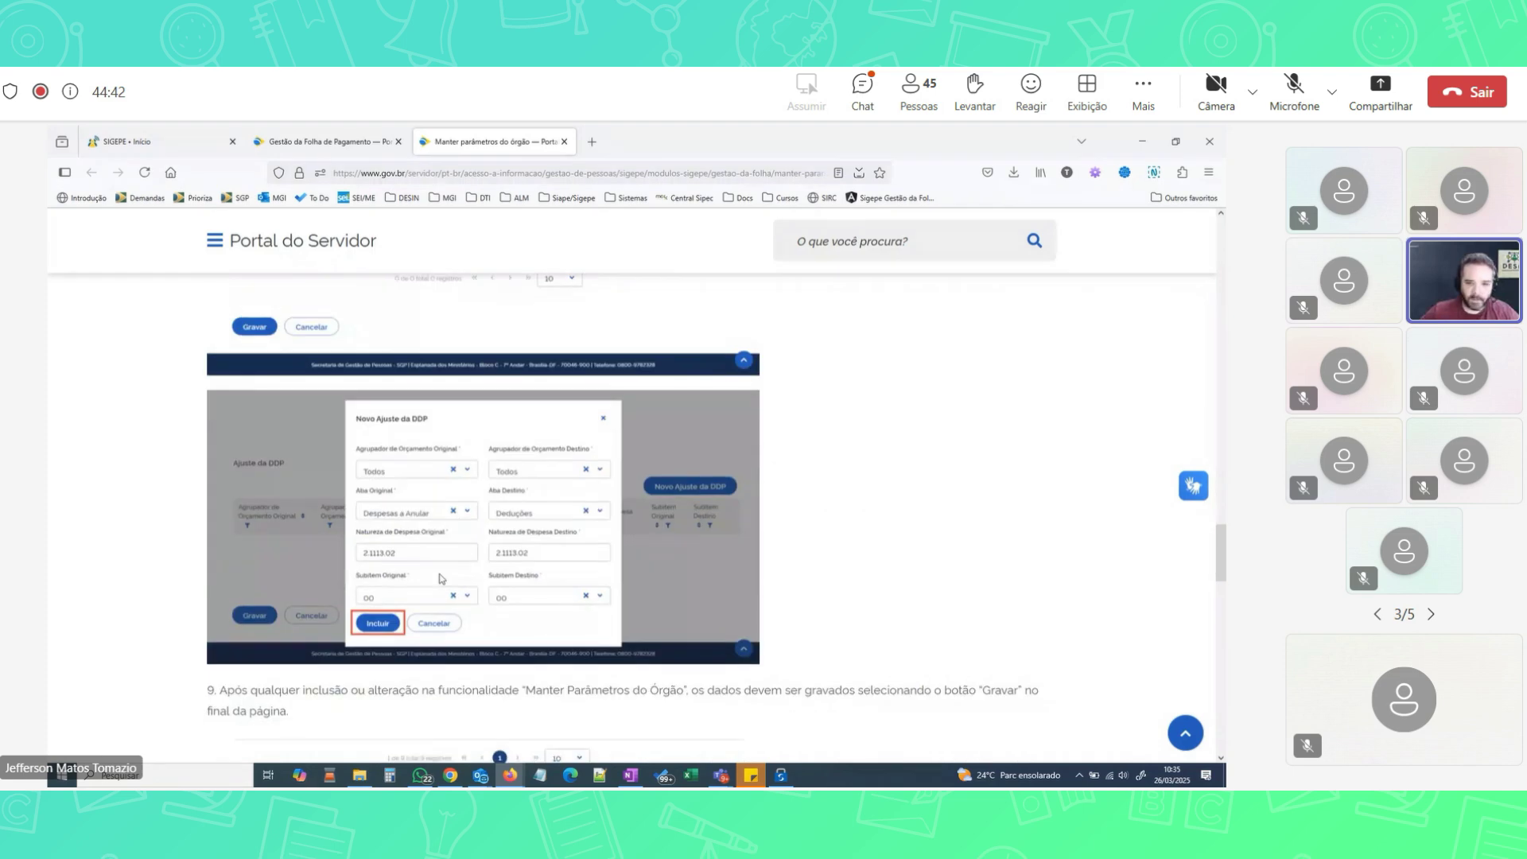
scroll(440, 578, "down", 8)
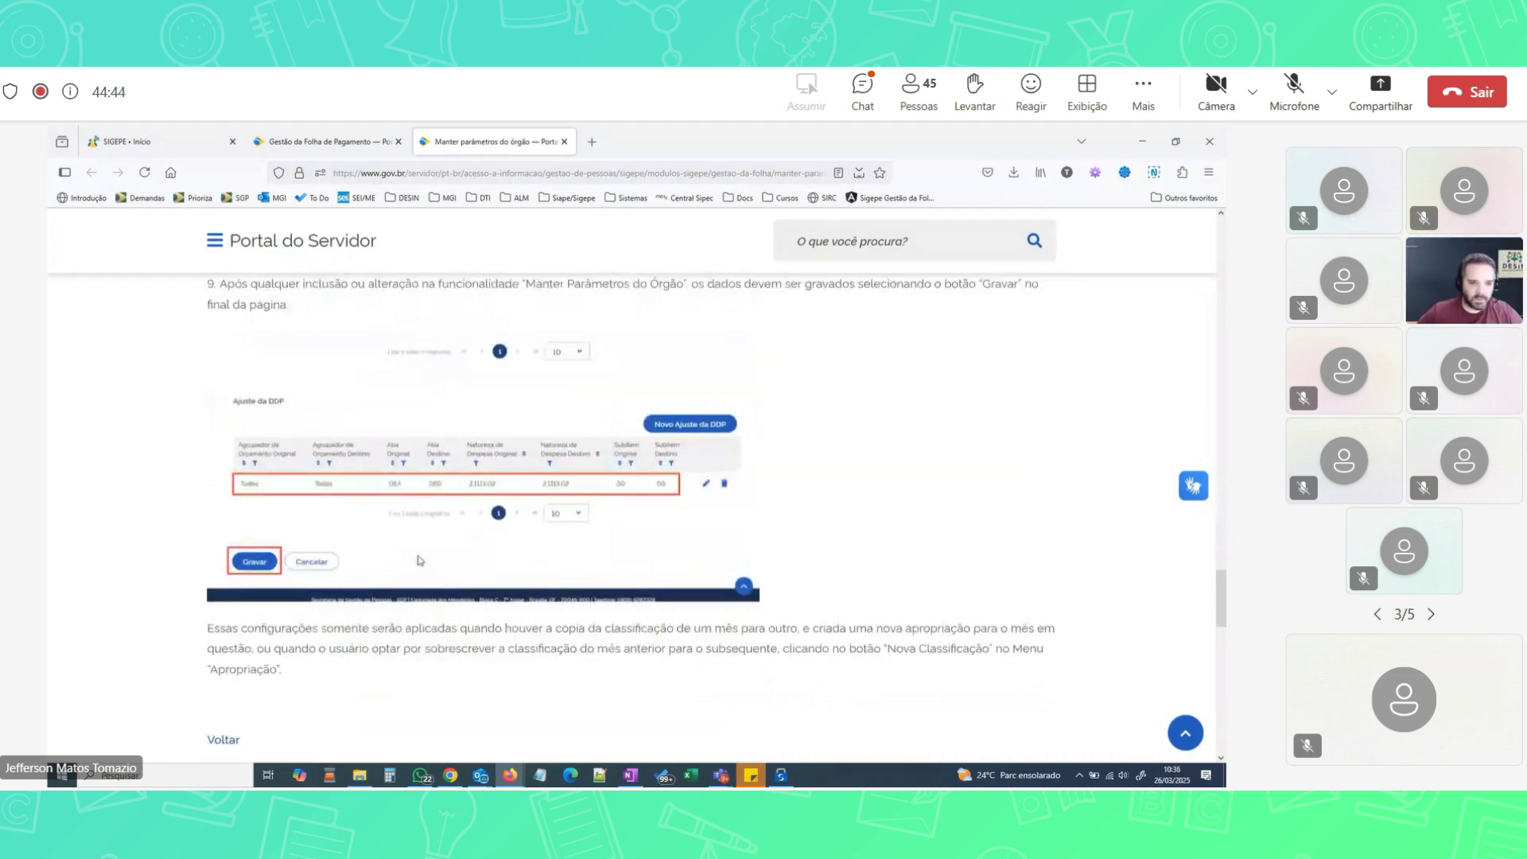
scroll(419, 561, "down", 2)
scroll(419, 560, "up", 10)
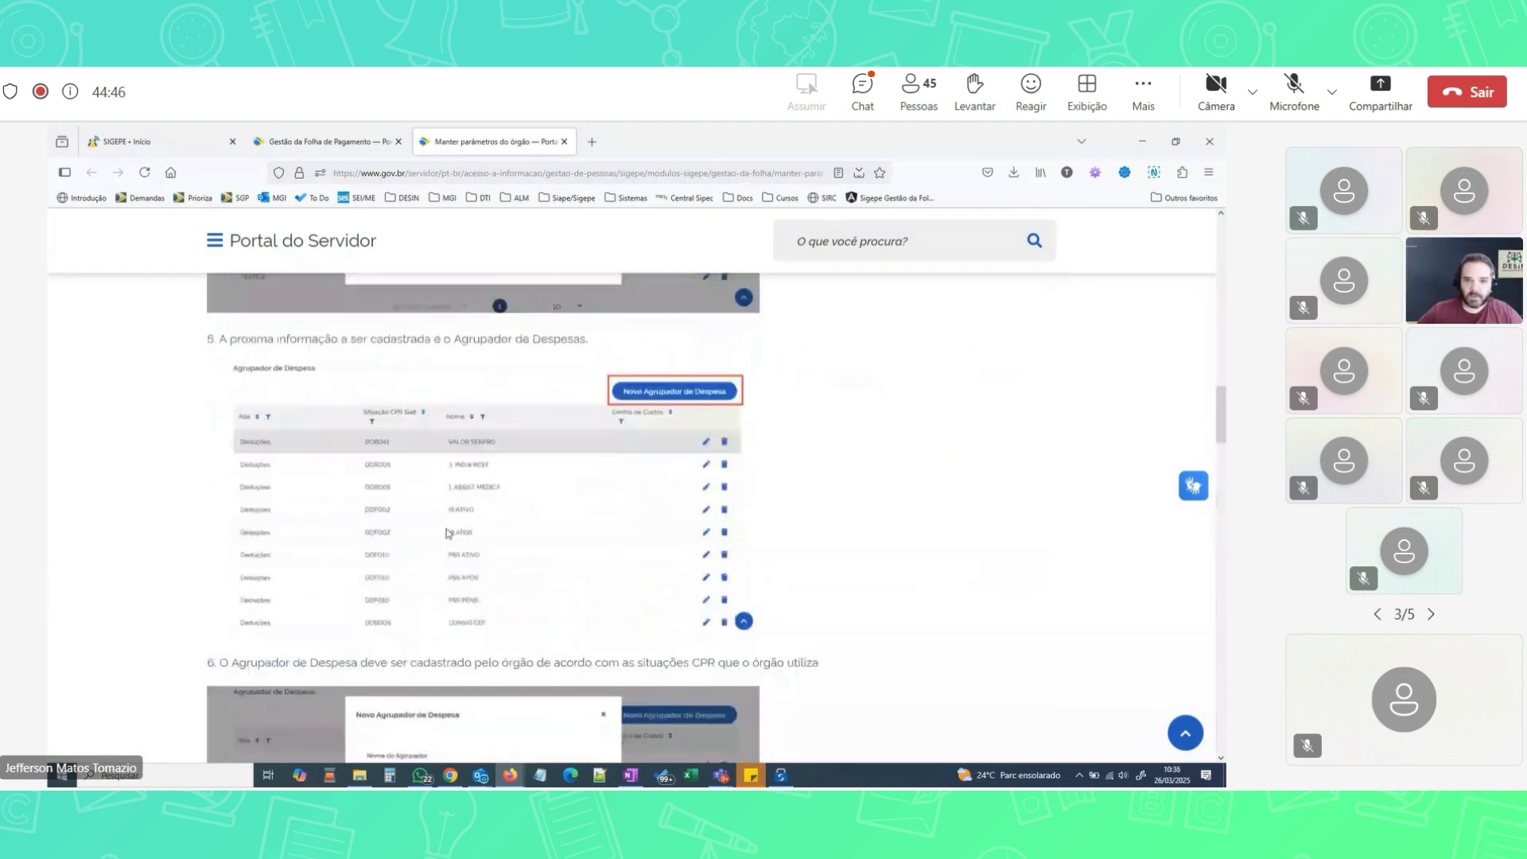
scroll(448, 533, "up", 15)
Open the "Incluir nota de empenho" tutorial in a new browser tab from the Gestão da Folha tutorial list
key("ctrl+Page_Up")
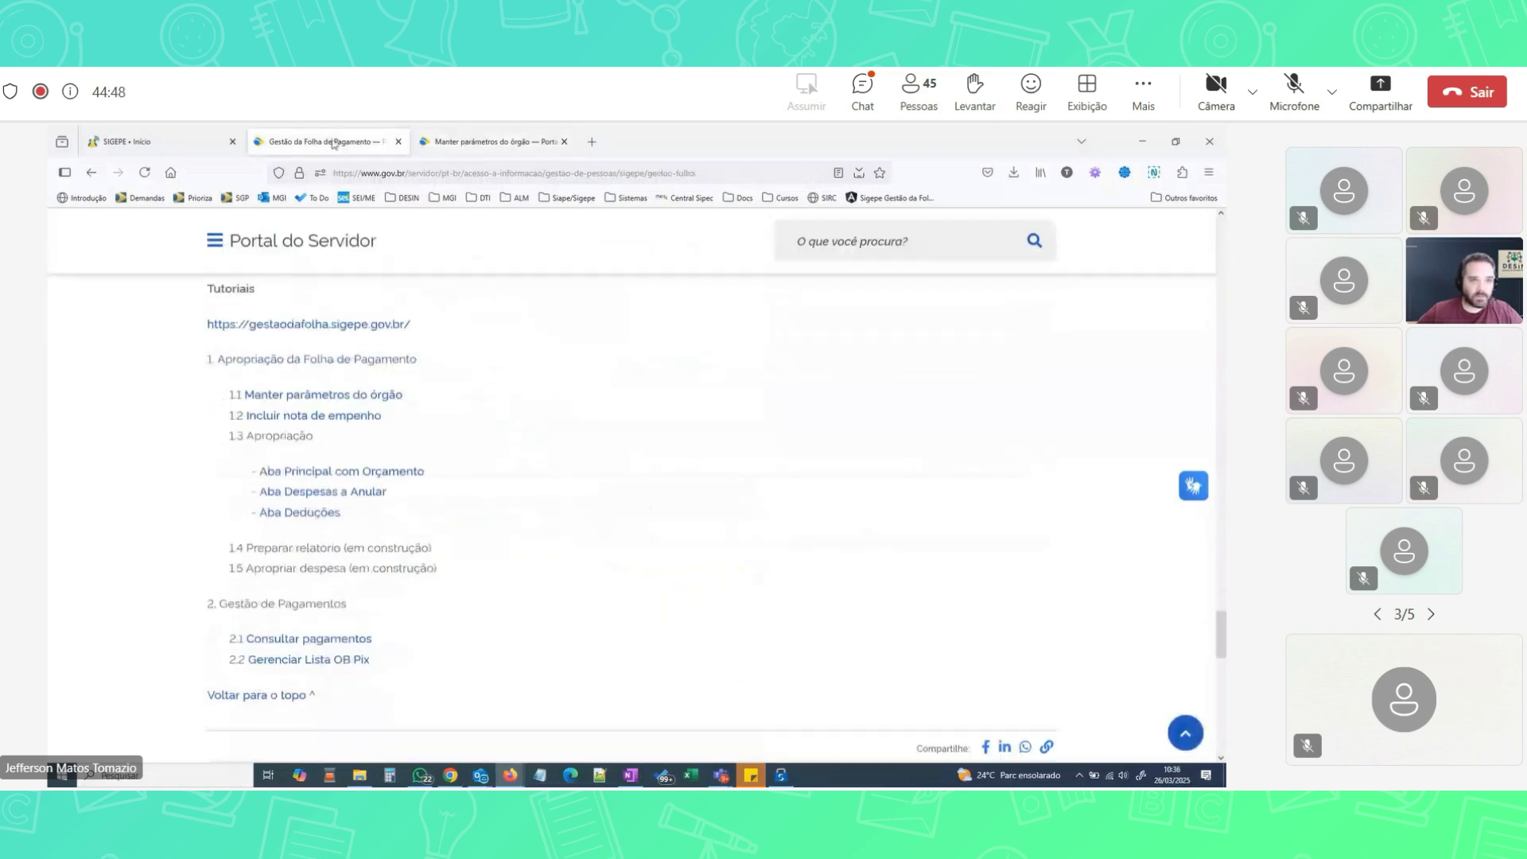
middle_click(320, 420)
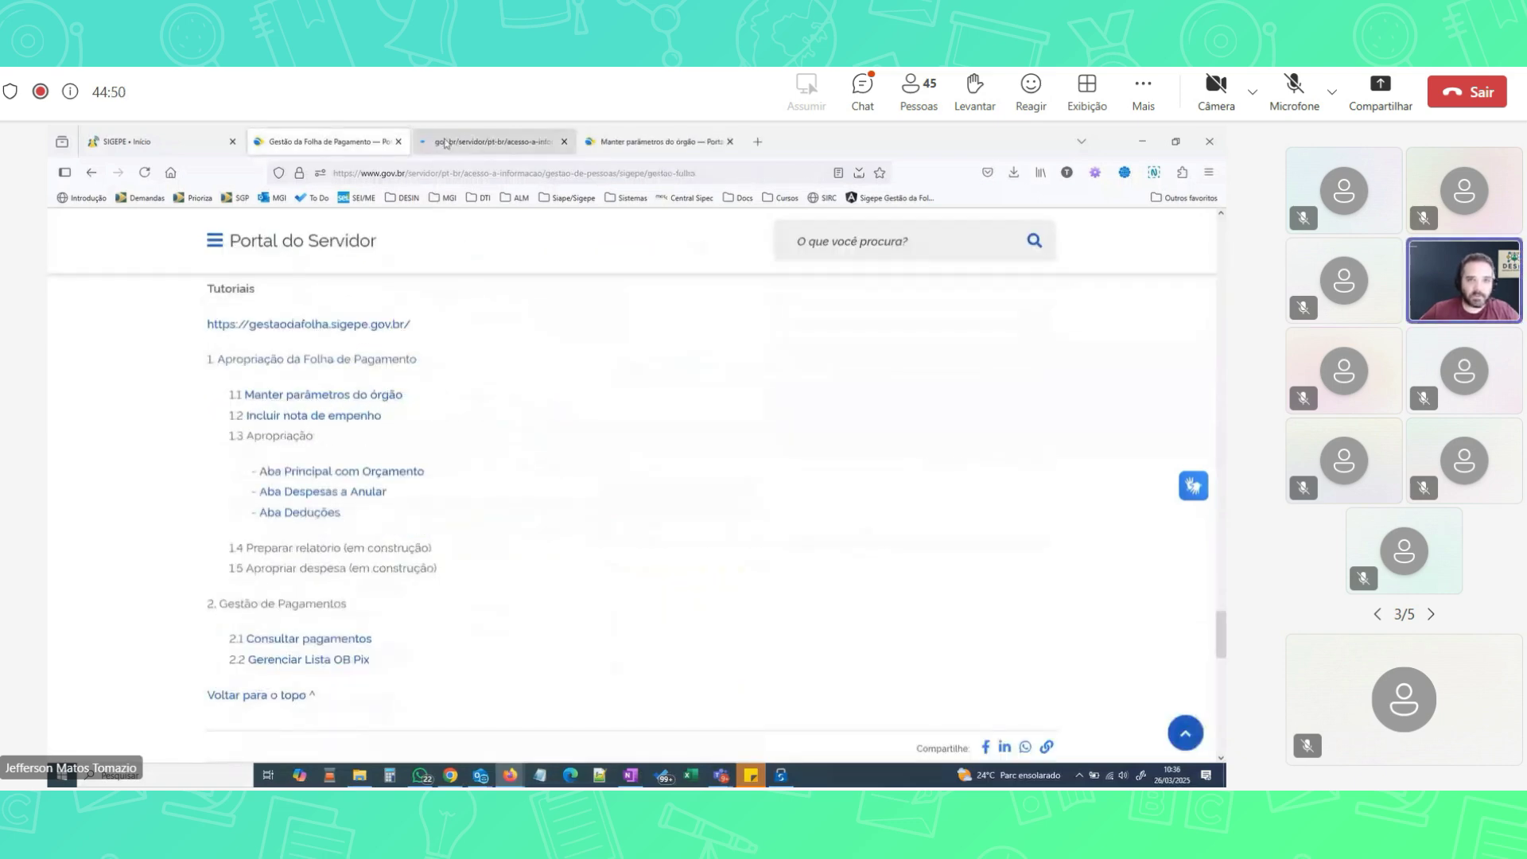
key("ctrl+Page_Down")
Review the Incluir Nota de Empenho tutorial, covering creating a new note, locating it in Siafi and filling in the mandatory fields
scroll(451, 565, "down", 2)
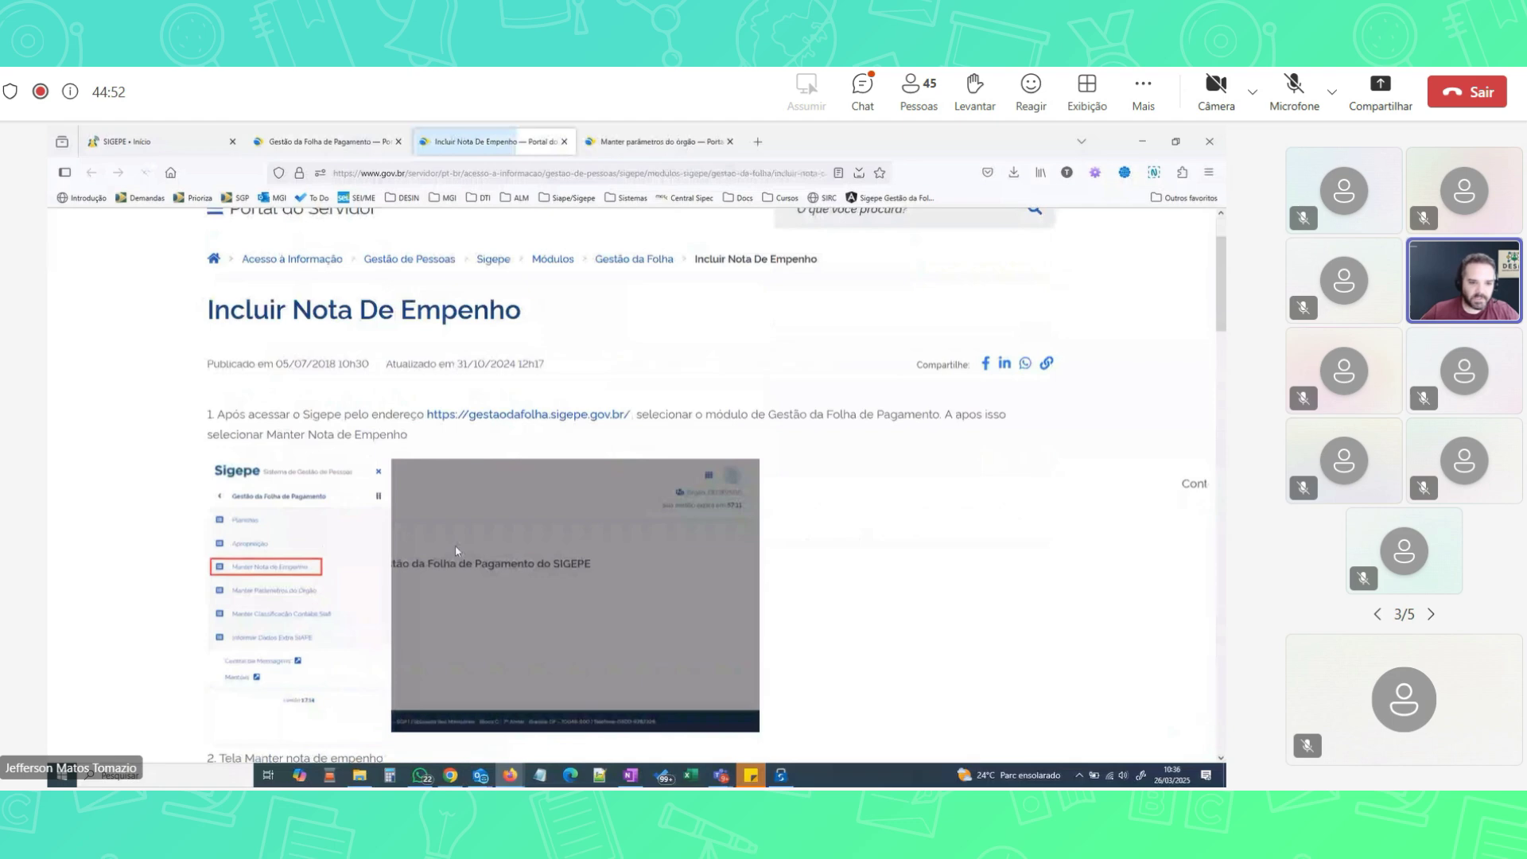
scroll(456, 551, "down", 2)
scroll(235, 546, "up", 2)
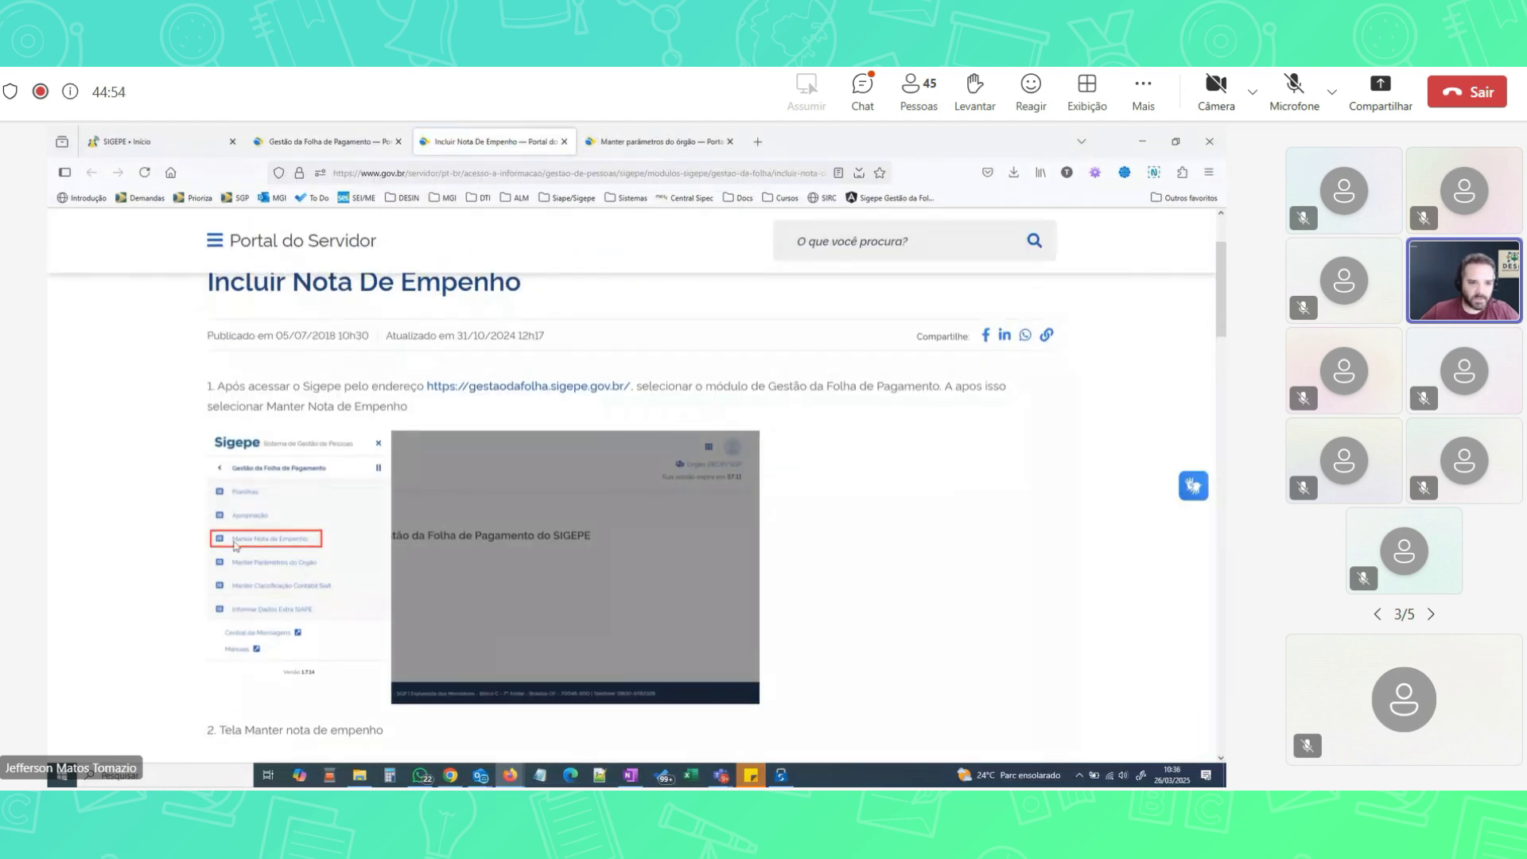
scroll(294, 549, "down", 5)
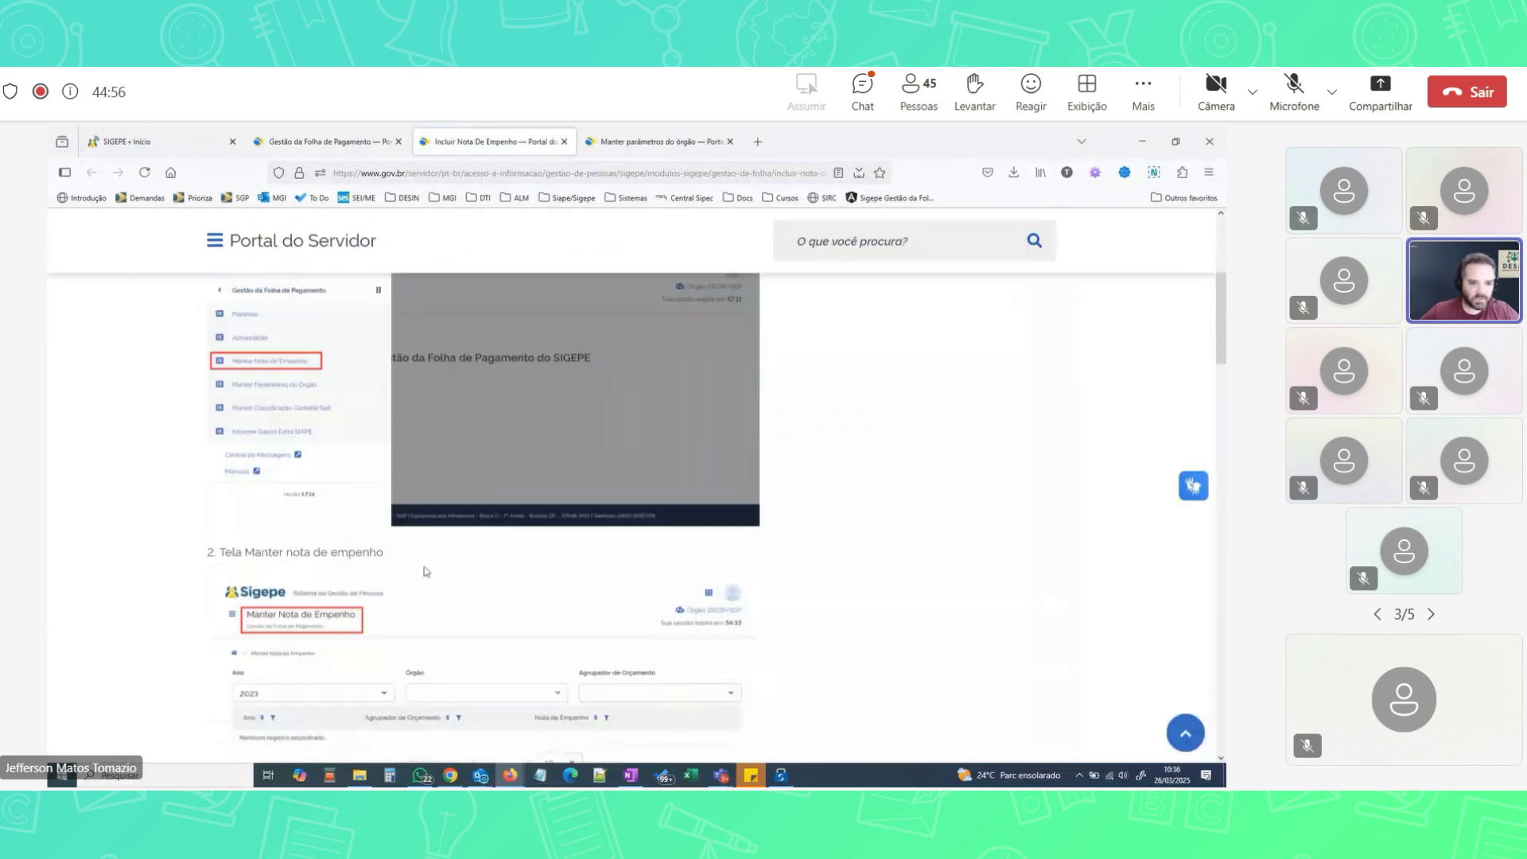
scroll(332, 551, "down", 4)
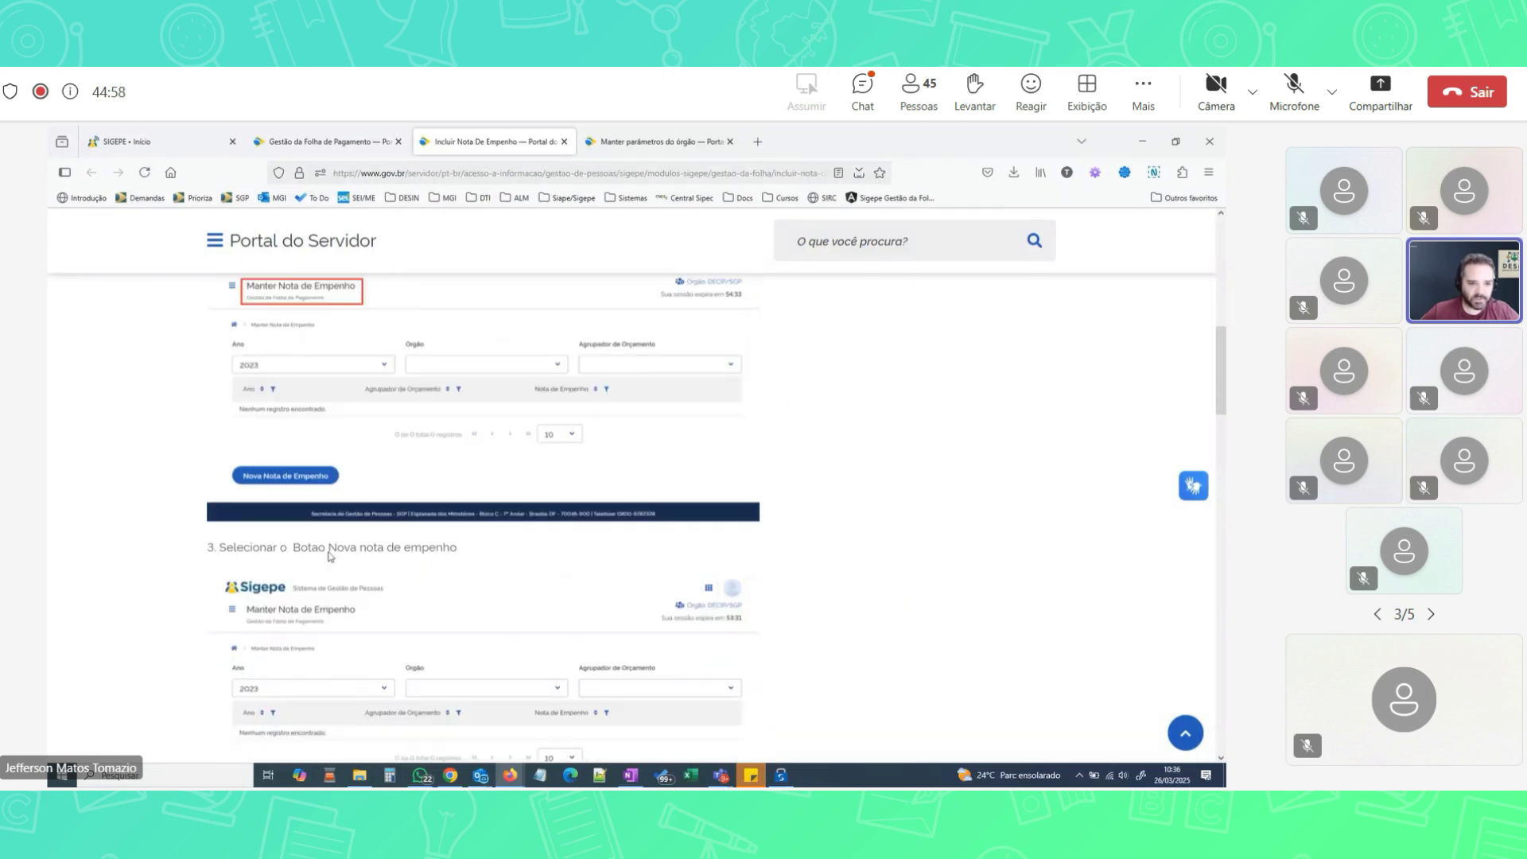
scroll(589, 597, "down", 1)
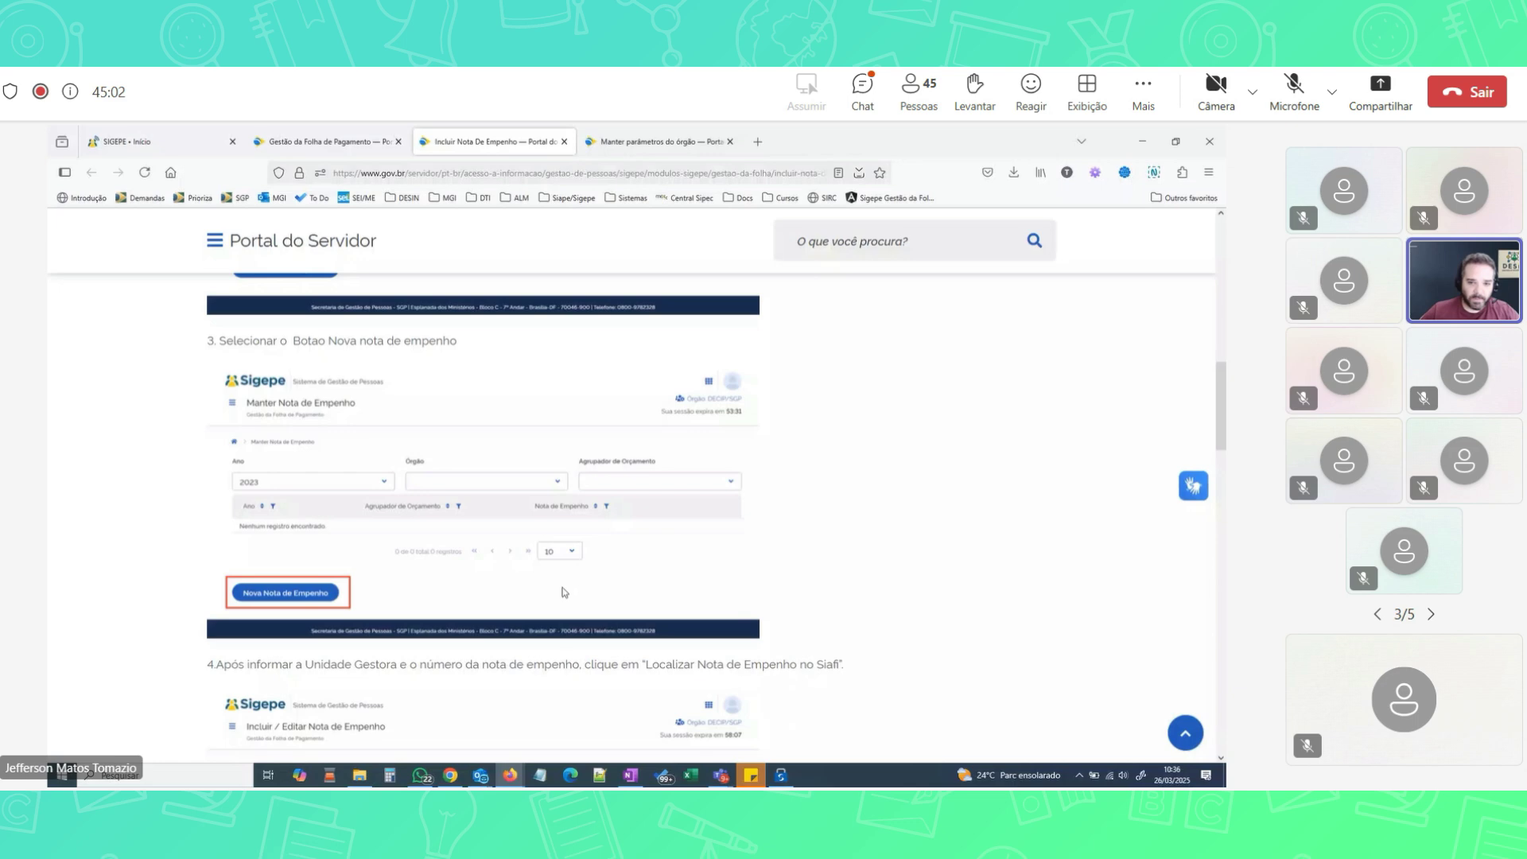
scroll(549, 590, "down", 1)
scroll(296, 560, "down", 3)
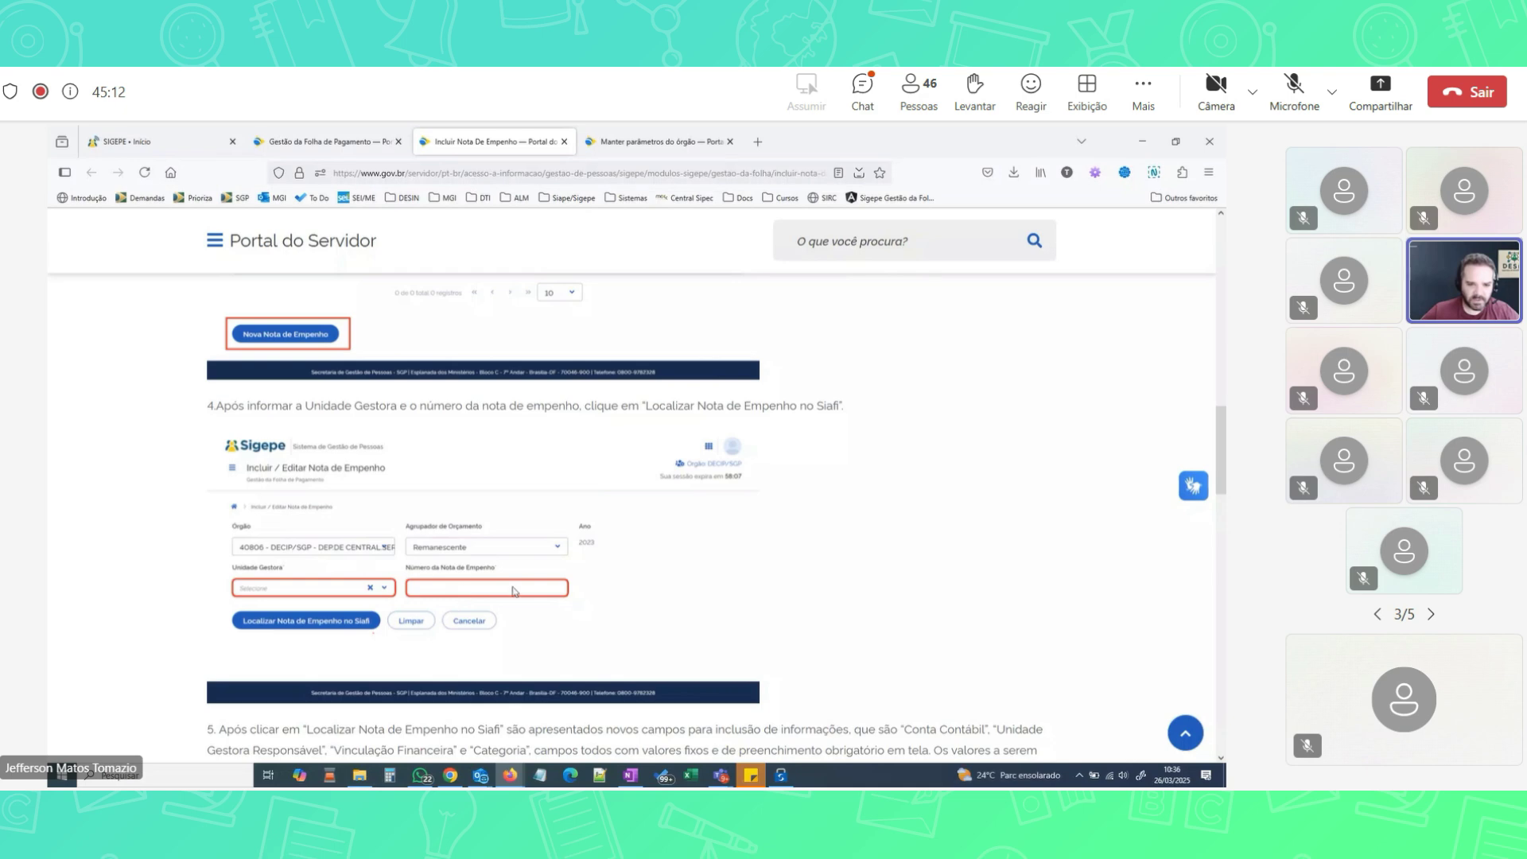
scroll(440, 642, "down", 2)
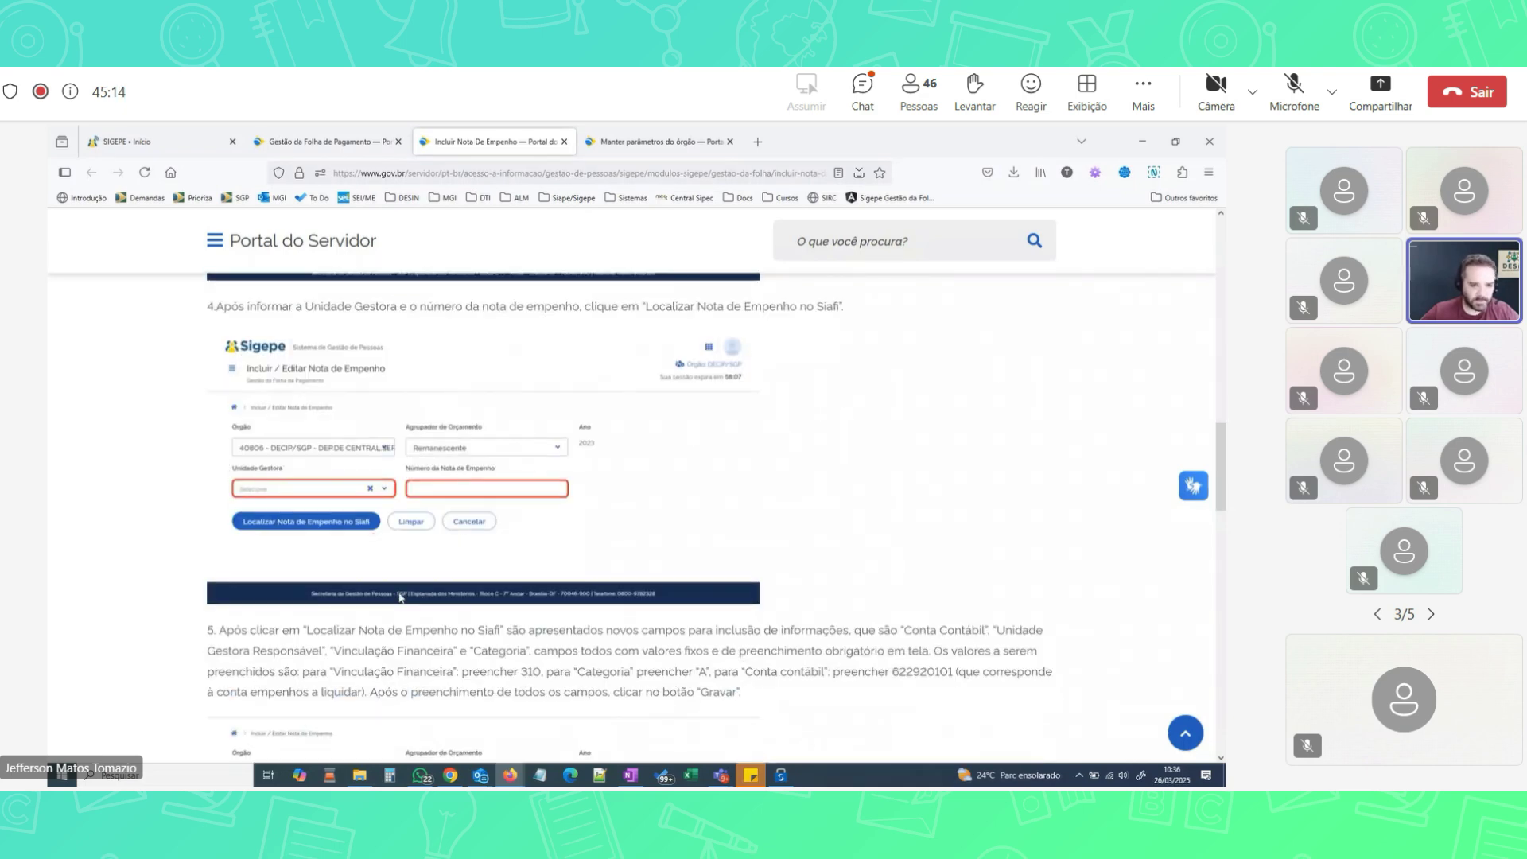
scroll(307, 590, "down", 3)
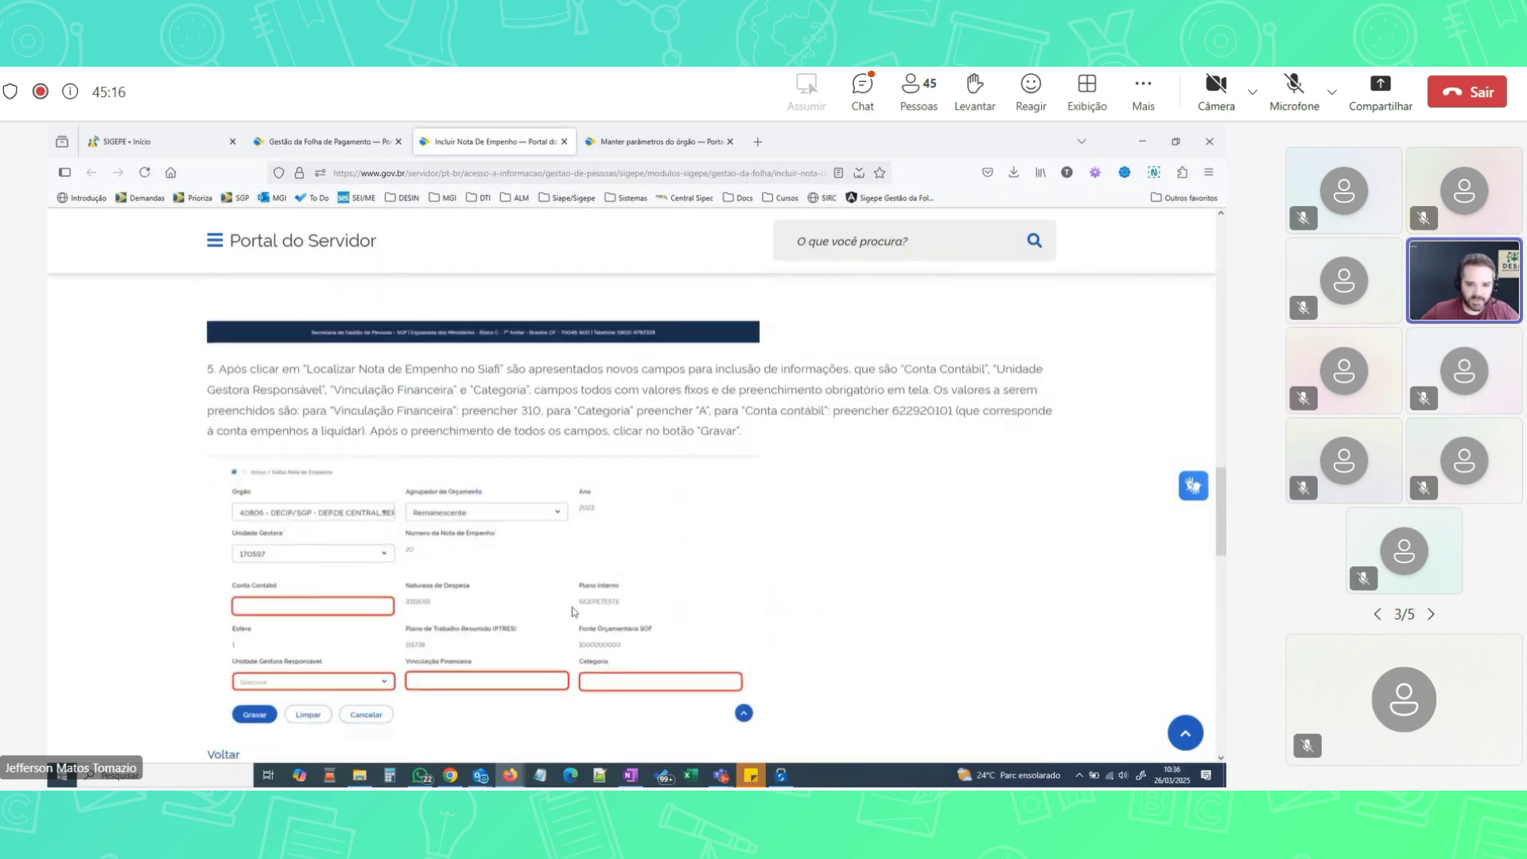
scroll(461, 632, "down", 3)
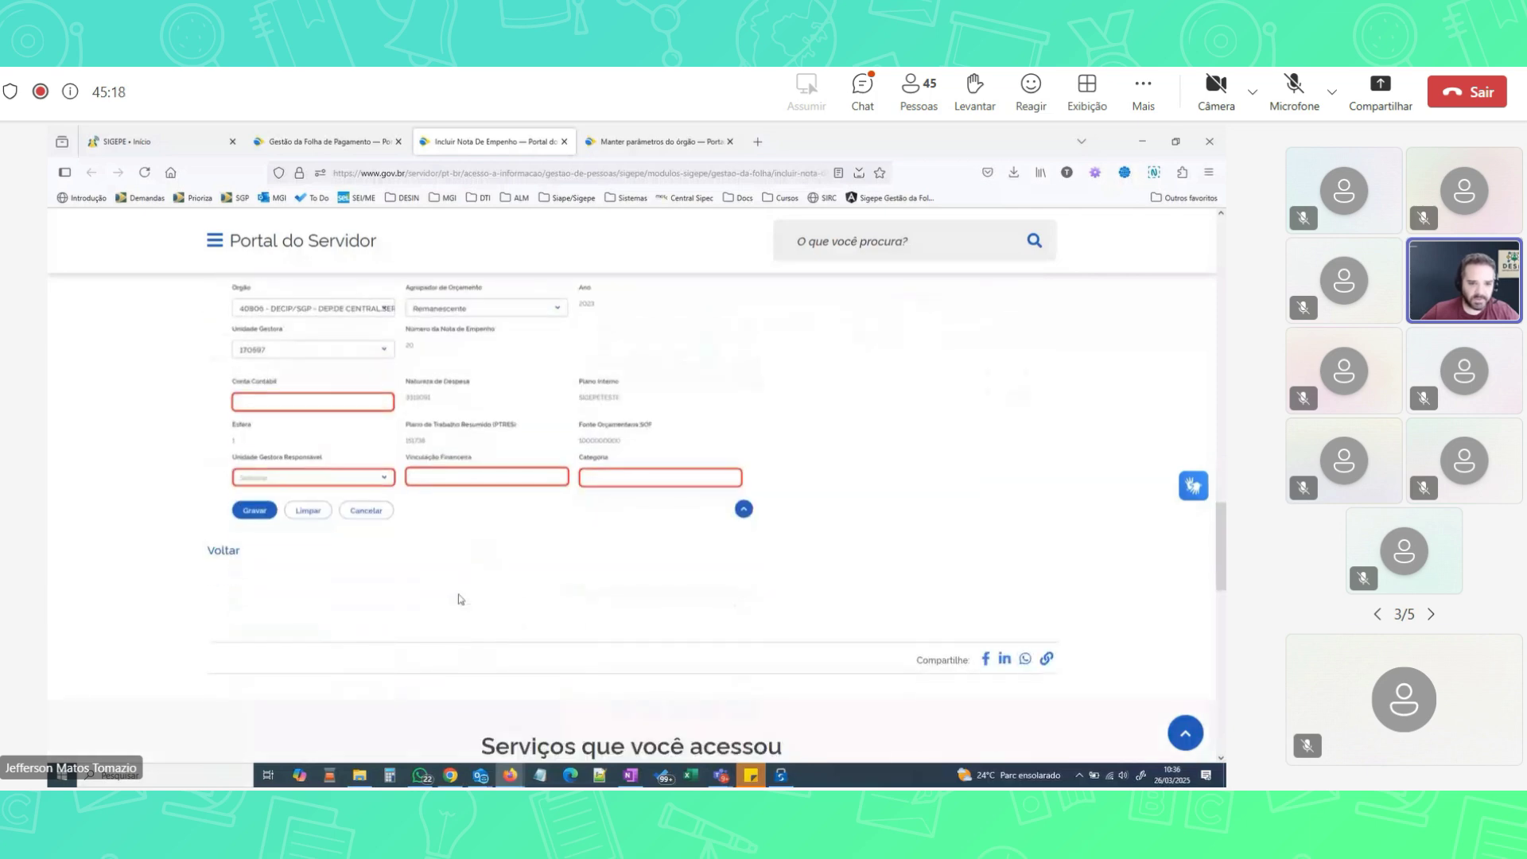
scroll(493, 574, "up", 4)
scroll(491, 578, "up", 6)
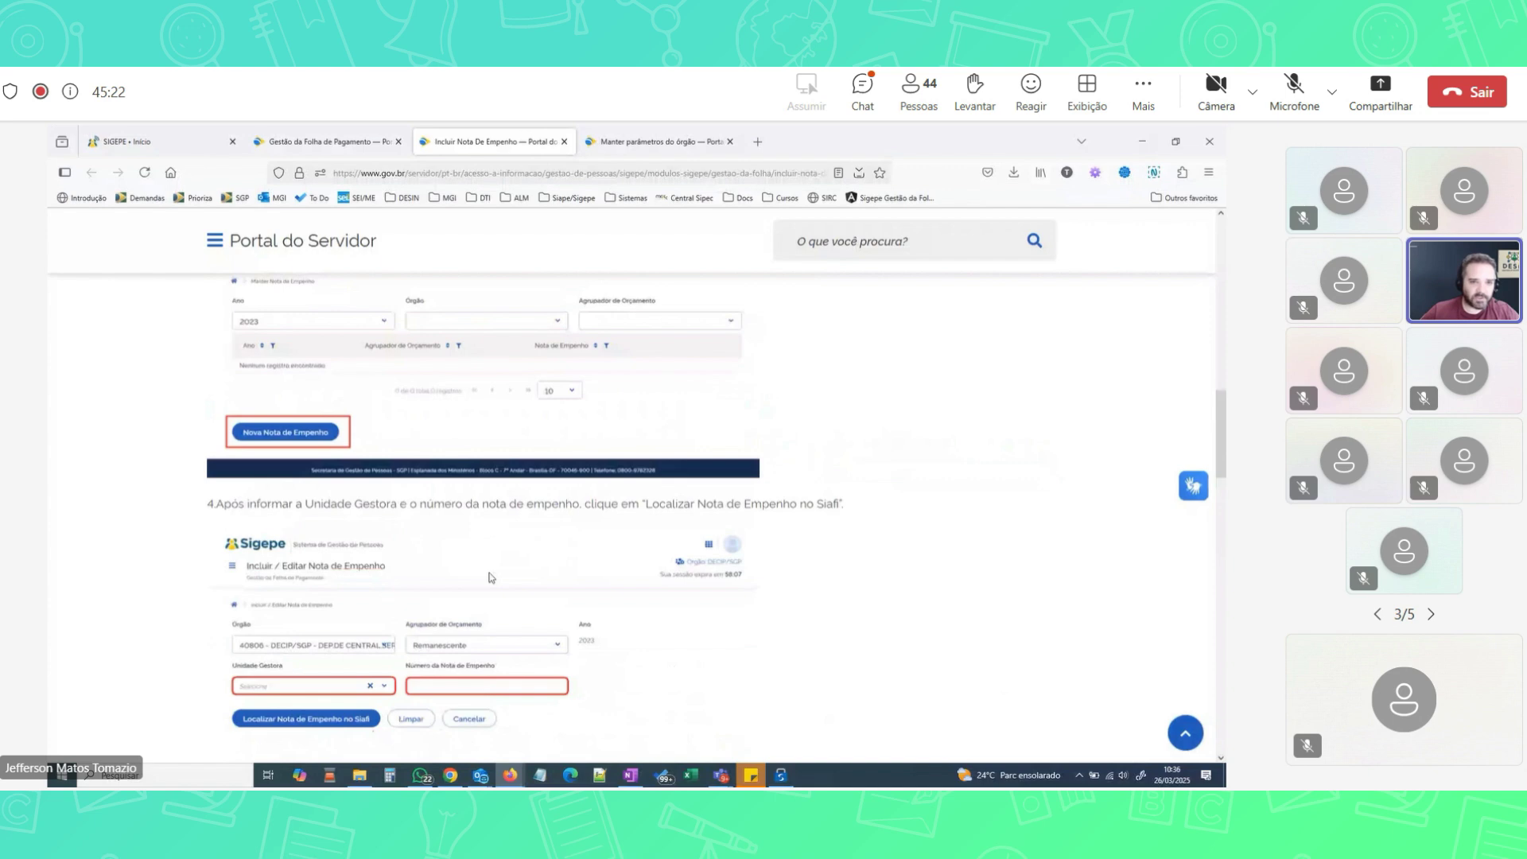
scroll(490, 578, "up", 12)
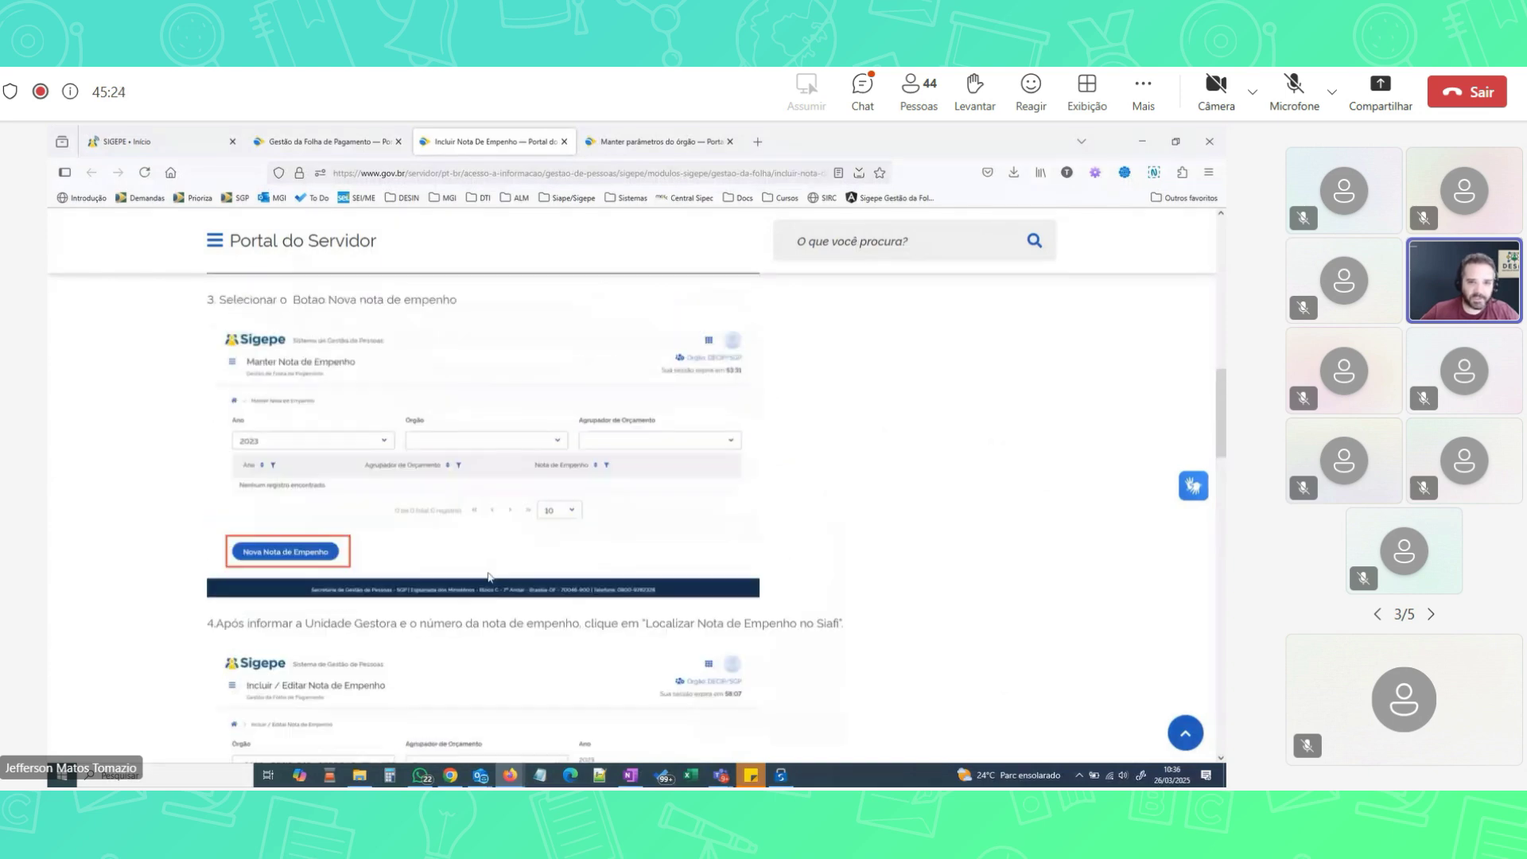
scroll(489, 578, "up", 6)
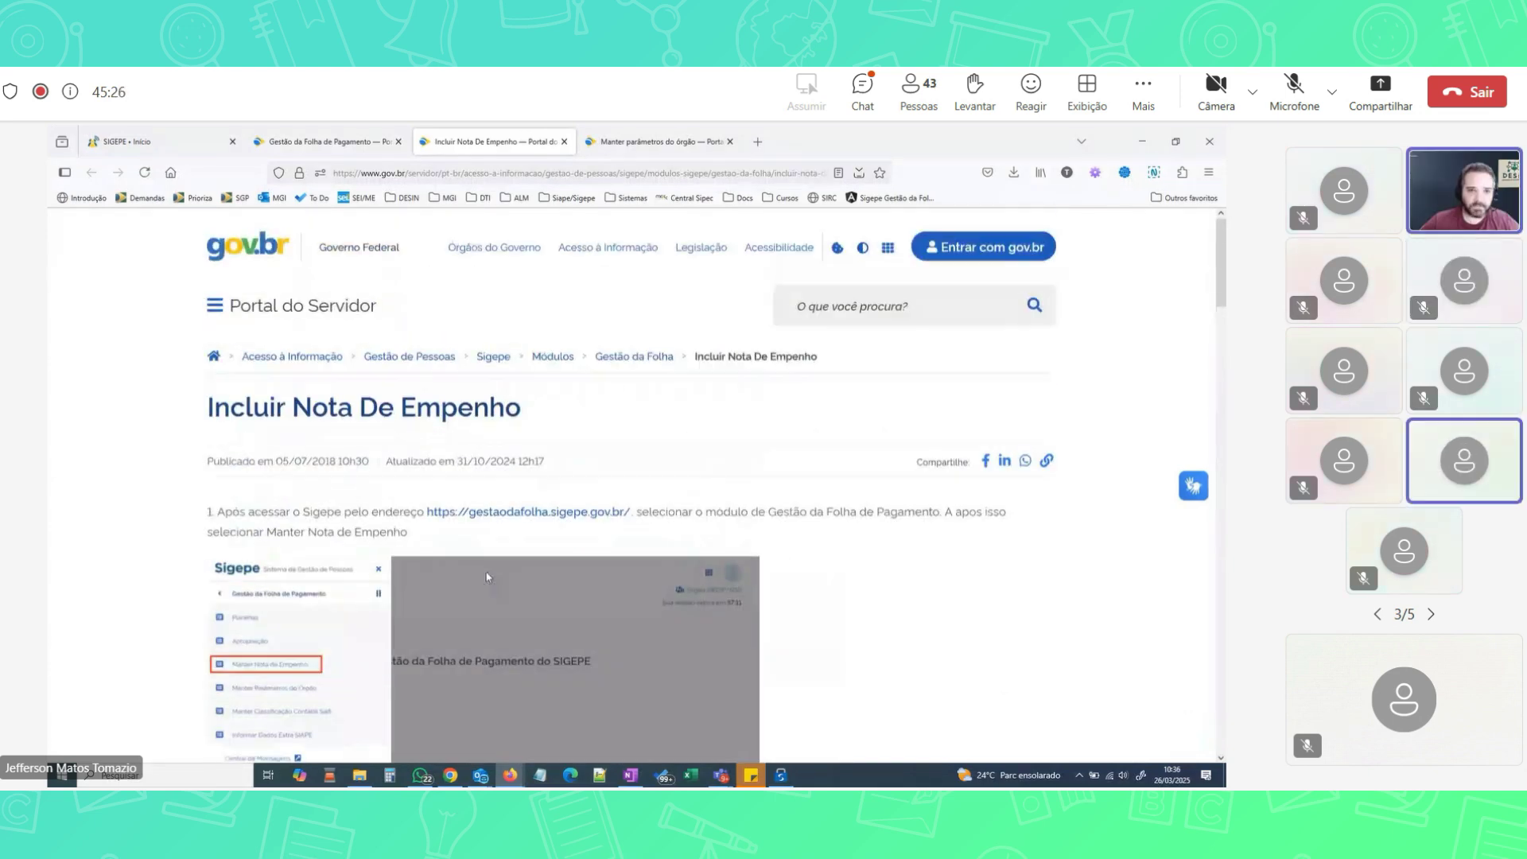
Switch to Sigepe and open Manter Parâmetros do Órgão under Apropriação
left_click(162, 144)
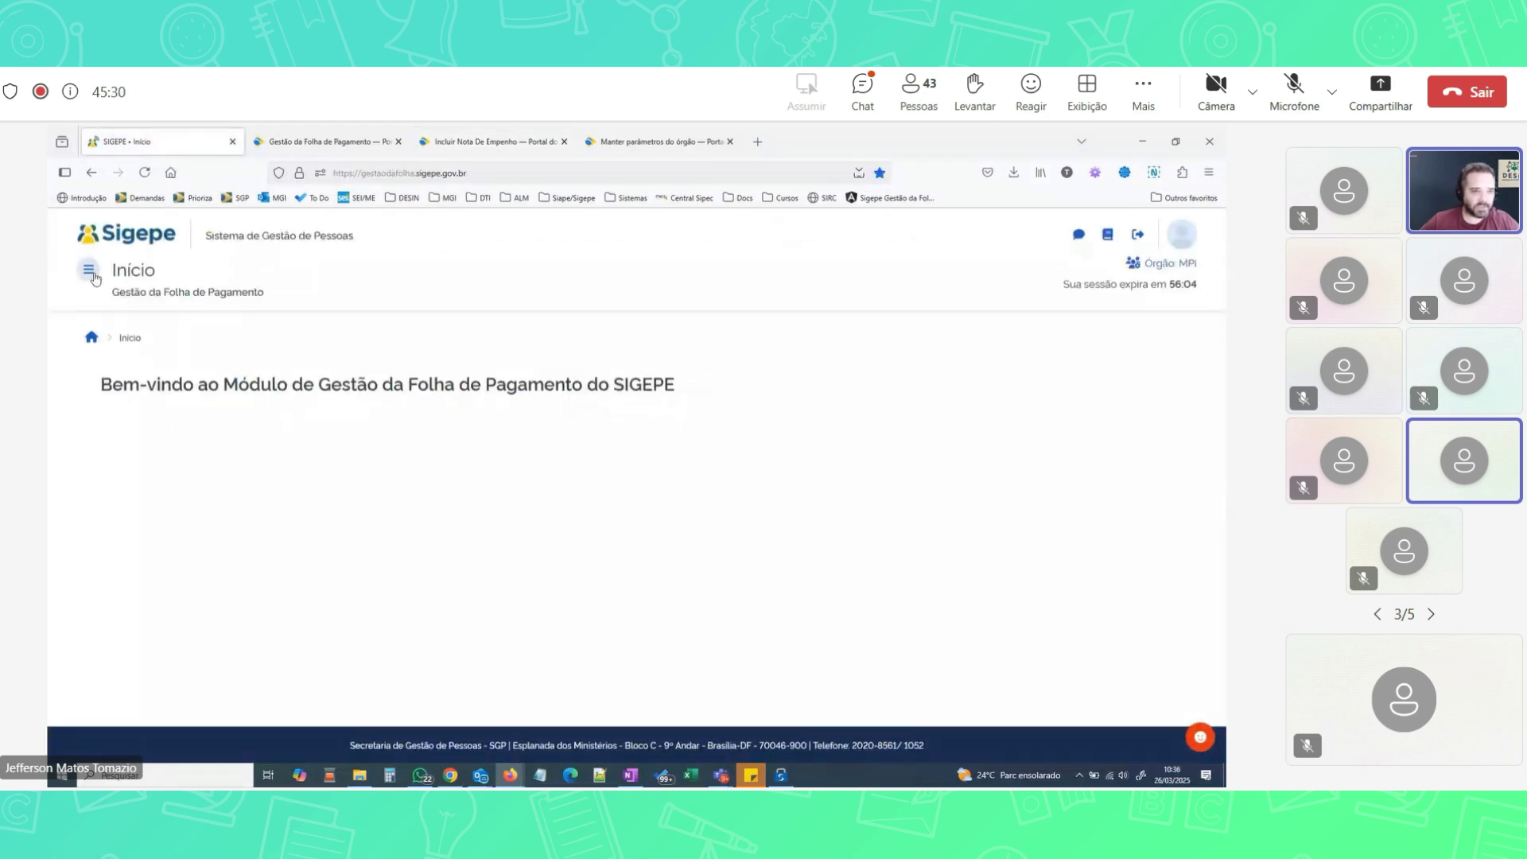
left_click(89, 270)
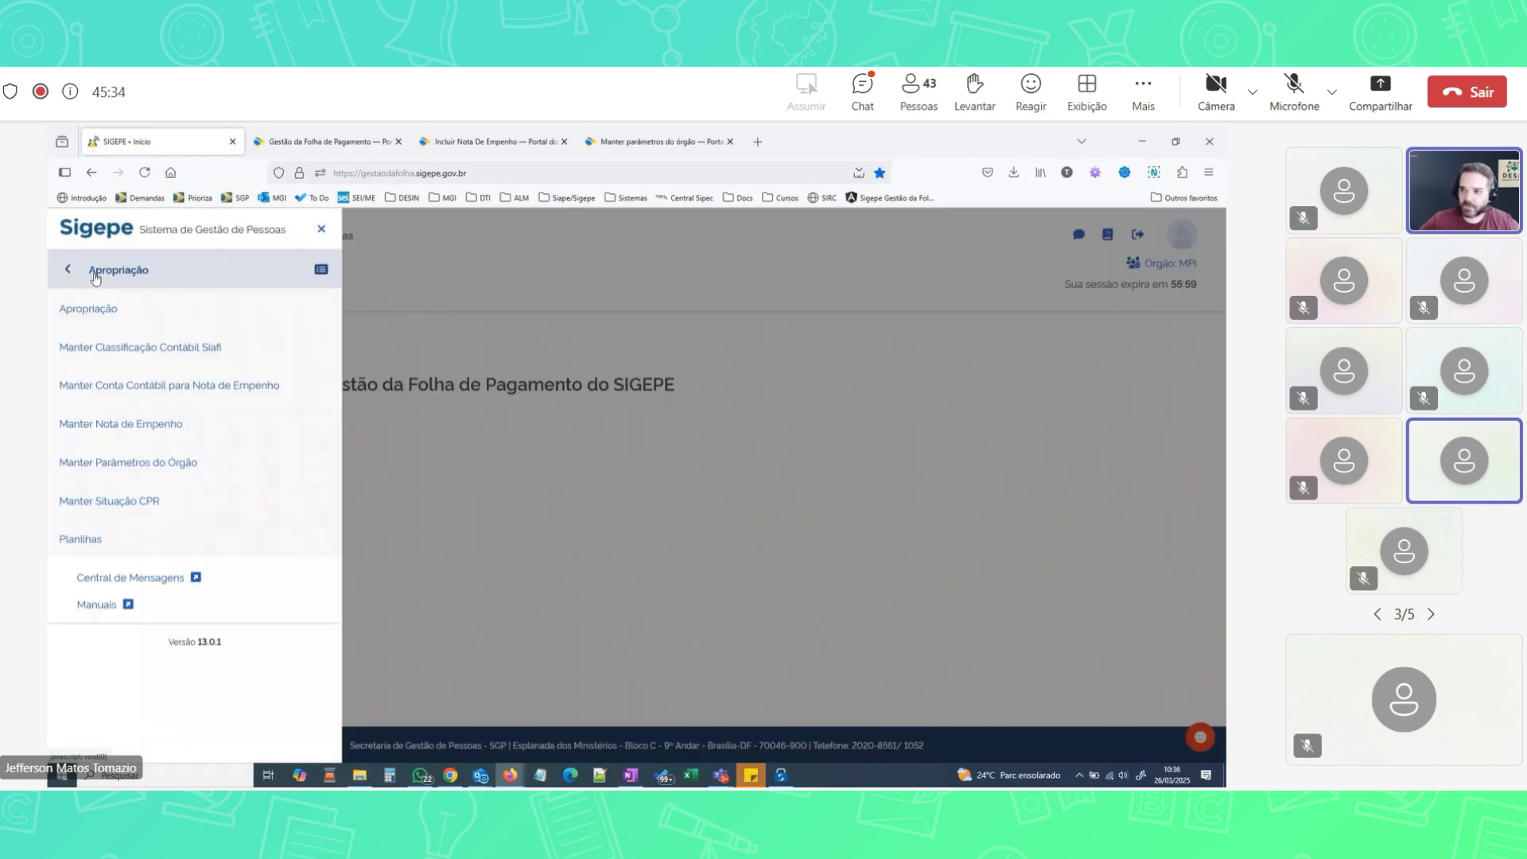
left_click(146, 468)
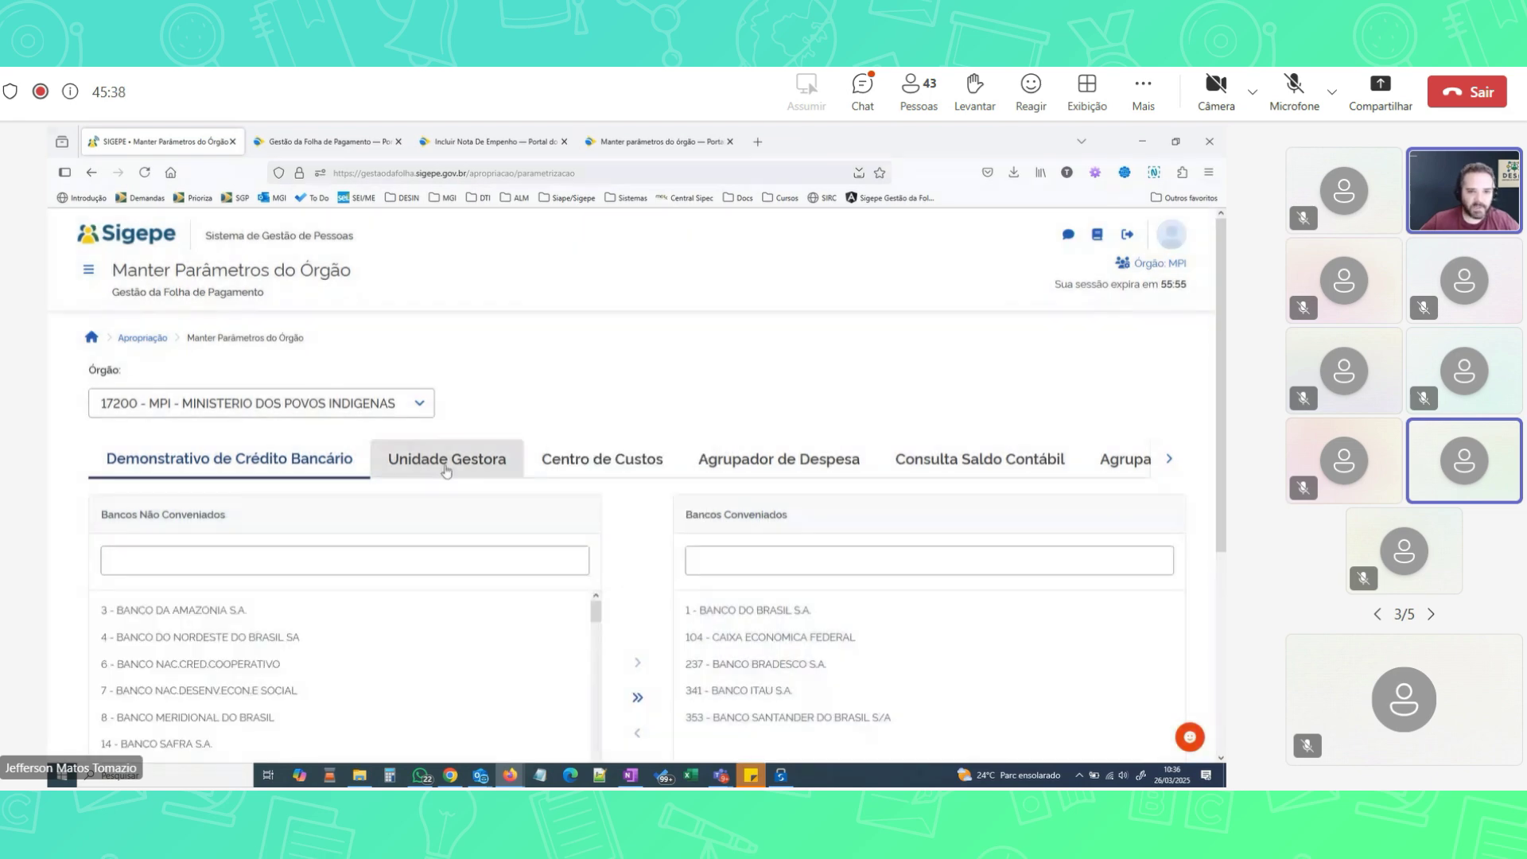
Check the Unidade Gestora parameters, and open the definitive March 2025 Apropriação for órgão 17200, continuing with the existing classification
left_click(445, 459)
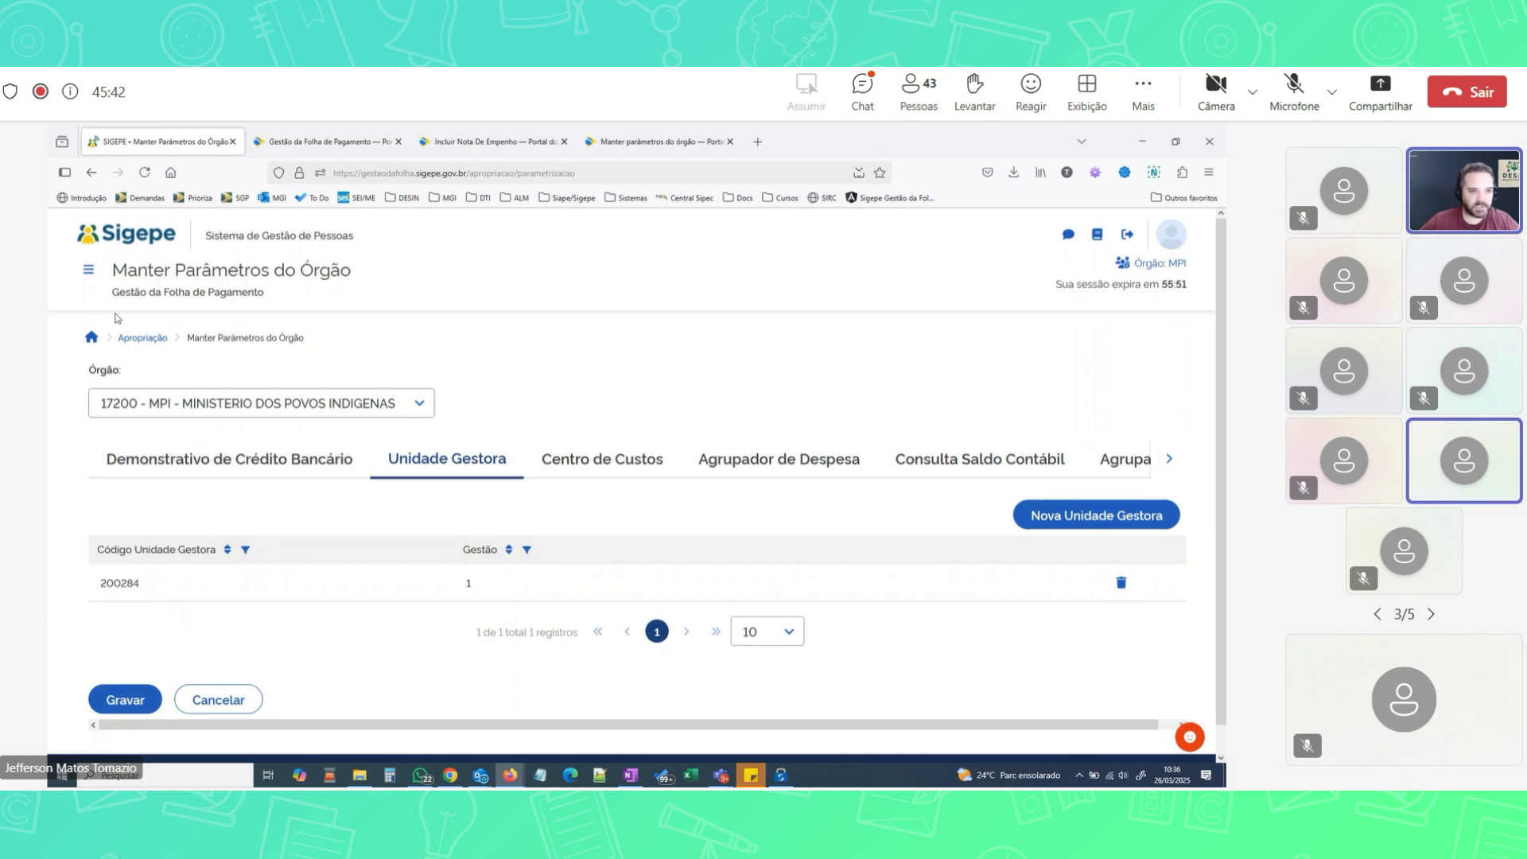
left_click(88, 269)
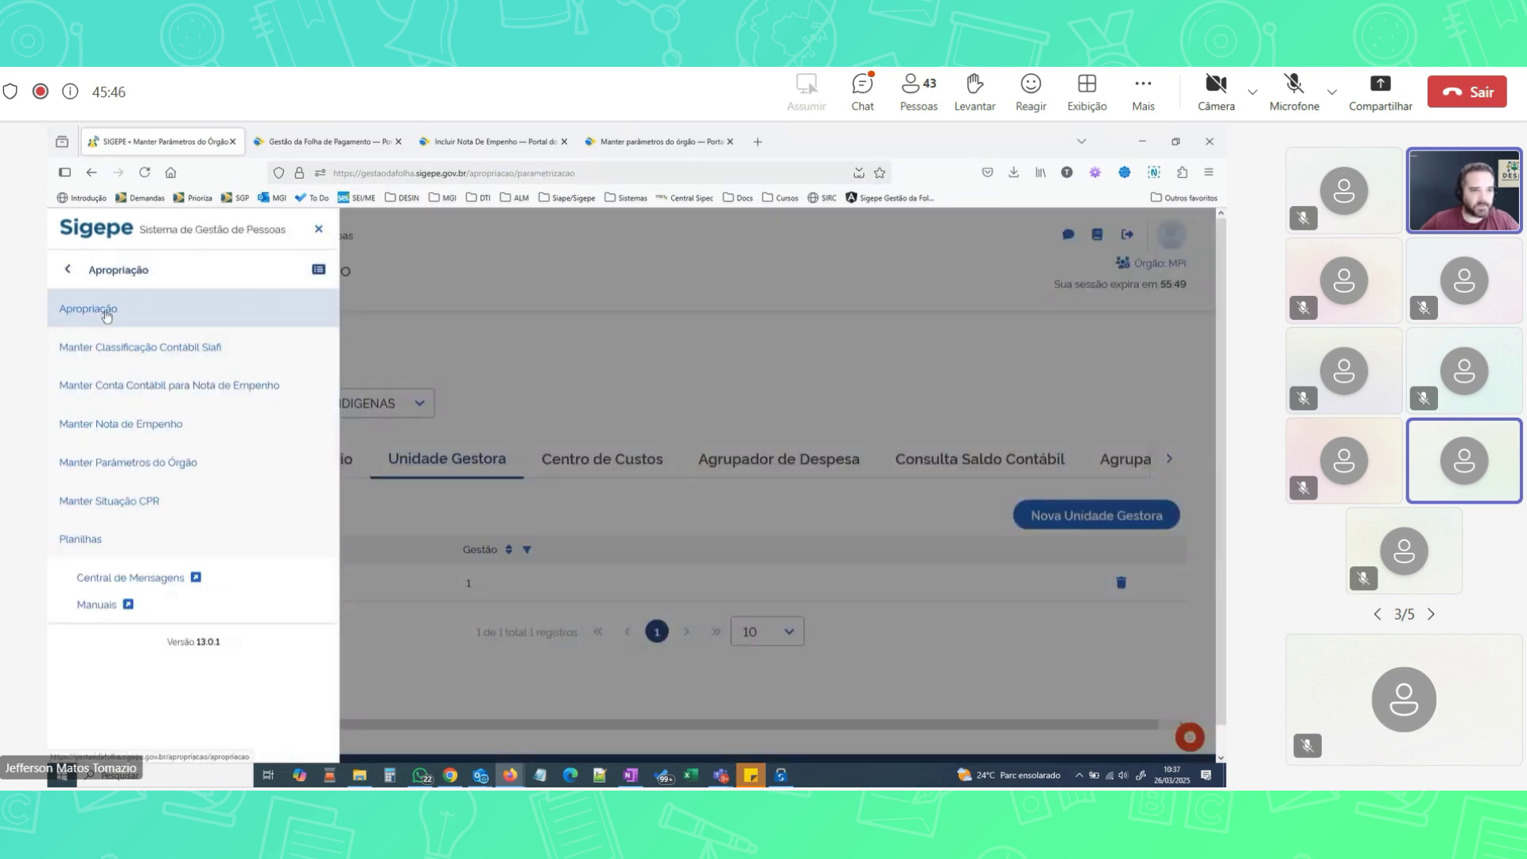
left_click(106, 316)
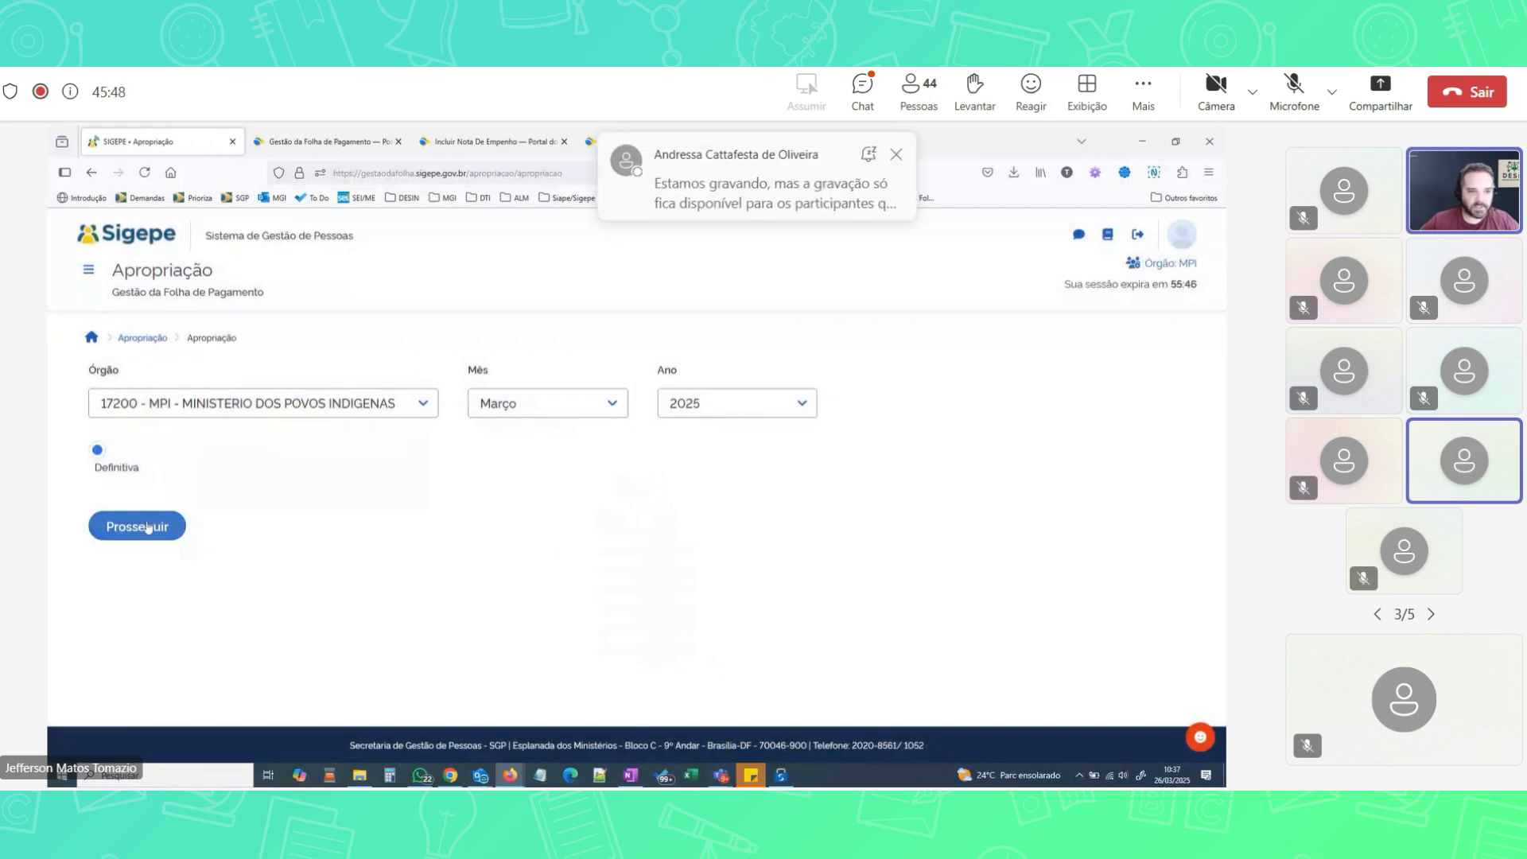
left_click(148, 528)
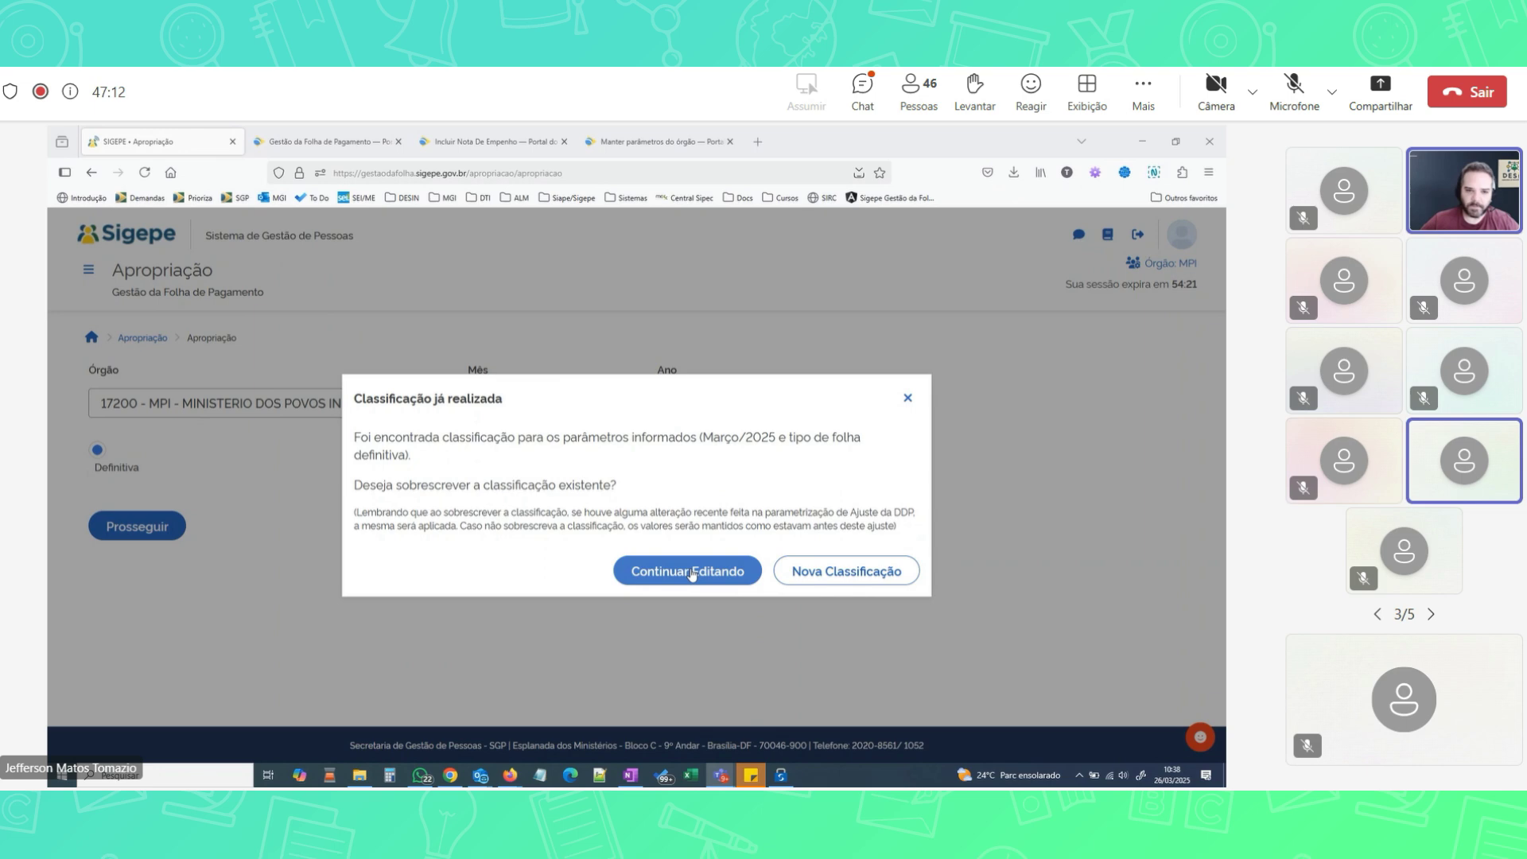
left_click(688, 572)
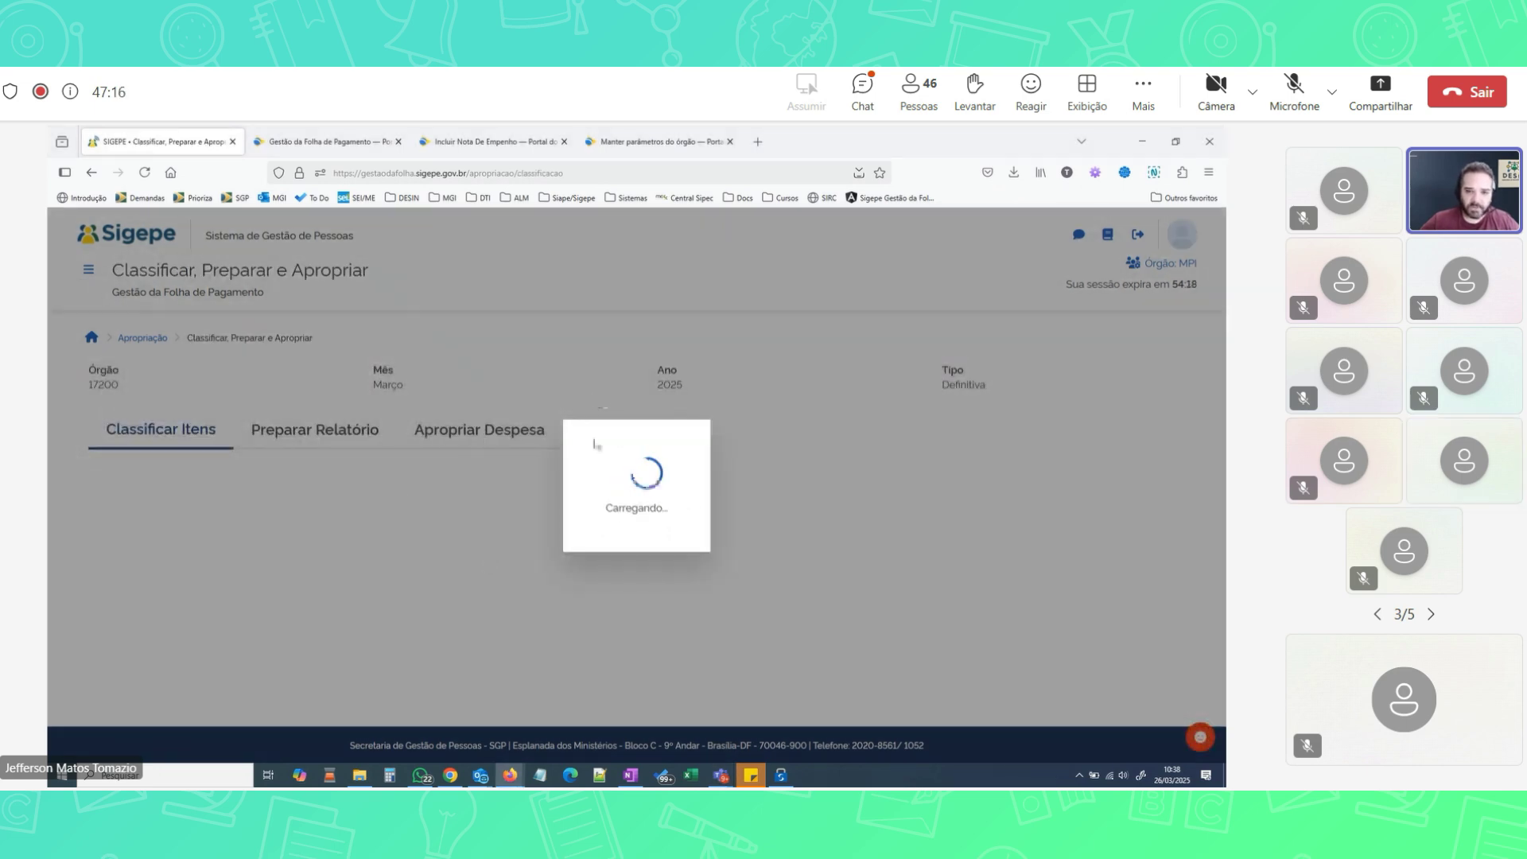
Look at the Agrupador de Despesa choices for rubrica 83215 under Classificar Itens without changing the selection
scroll(668, 473, "down", 3)
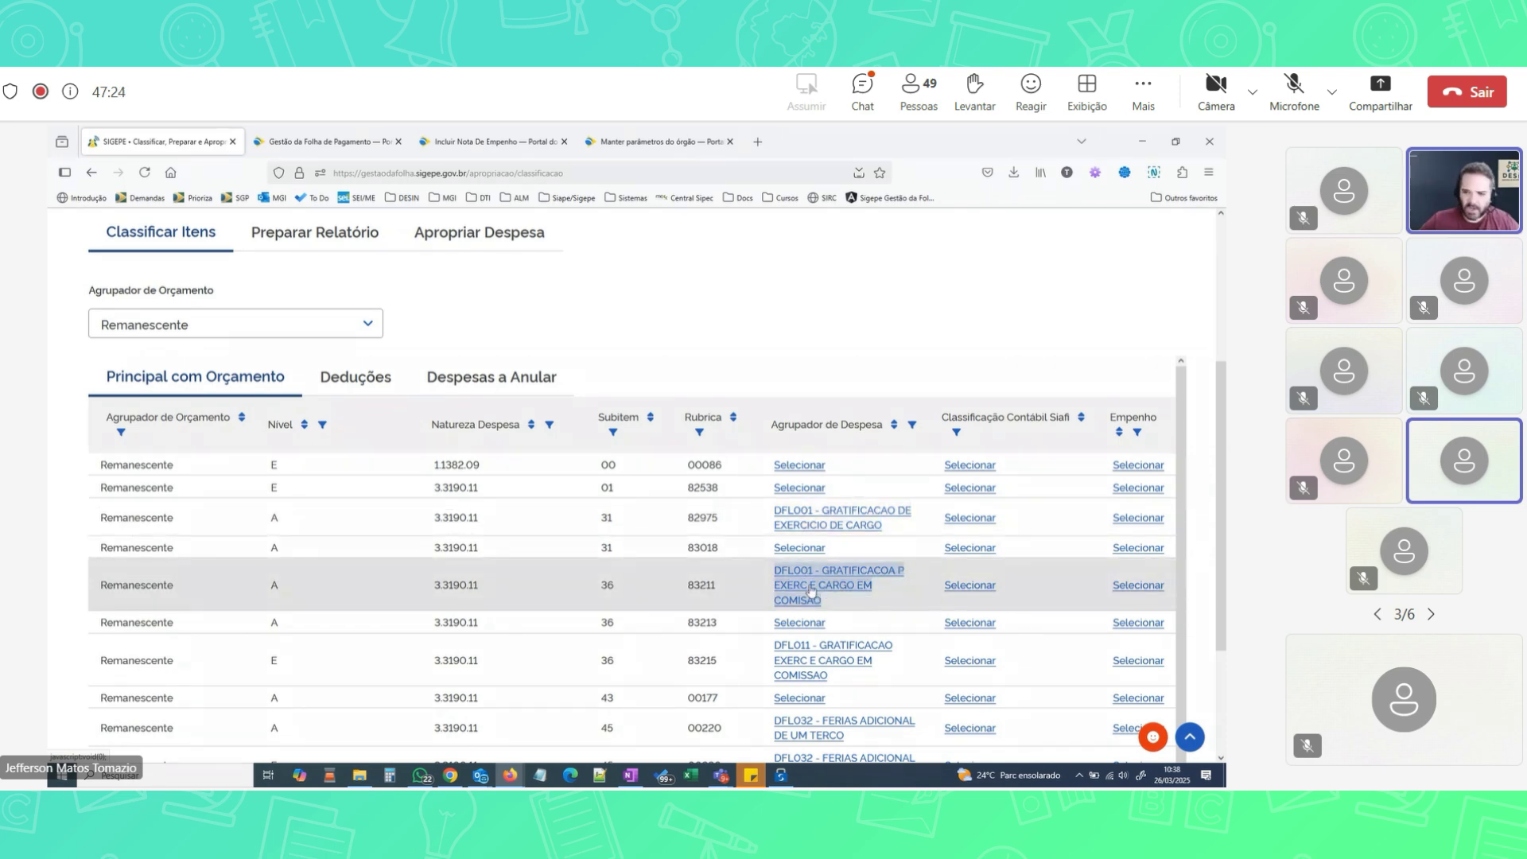
scroll(825, 654, "down", 1)
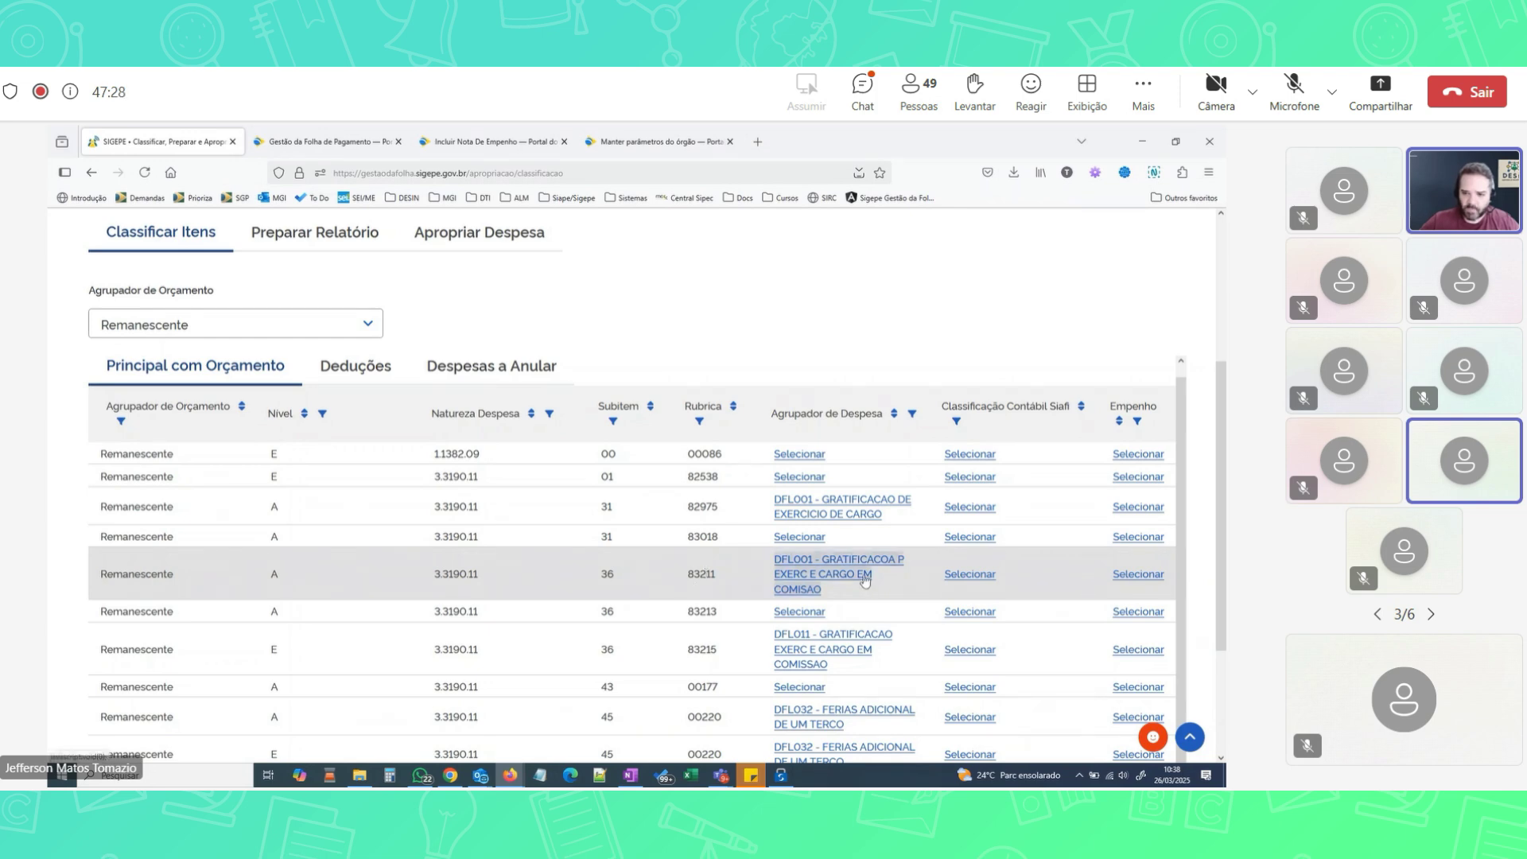
left_click(827, 649)
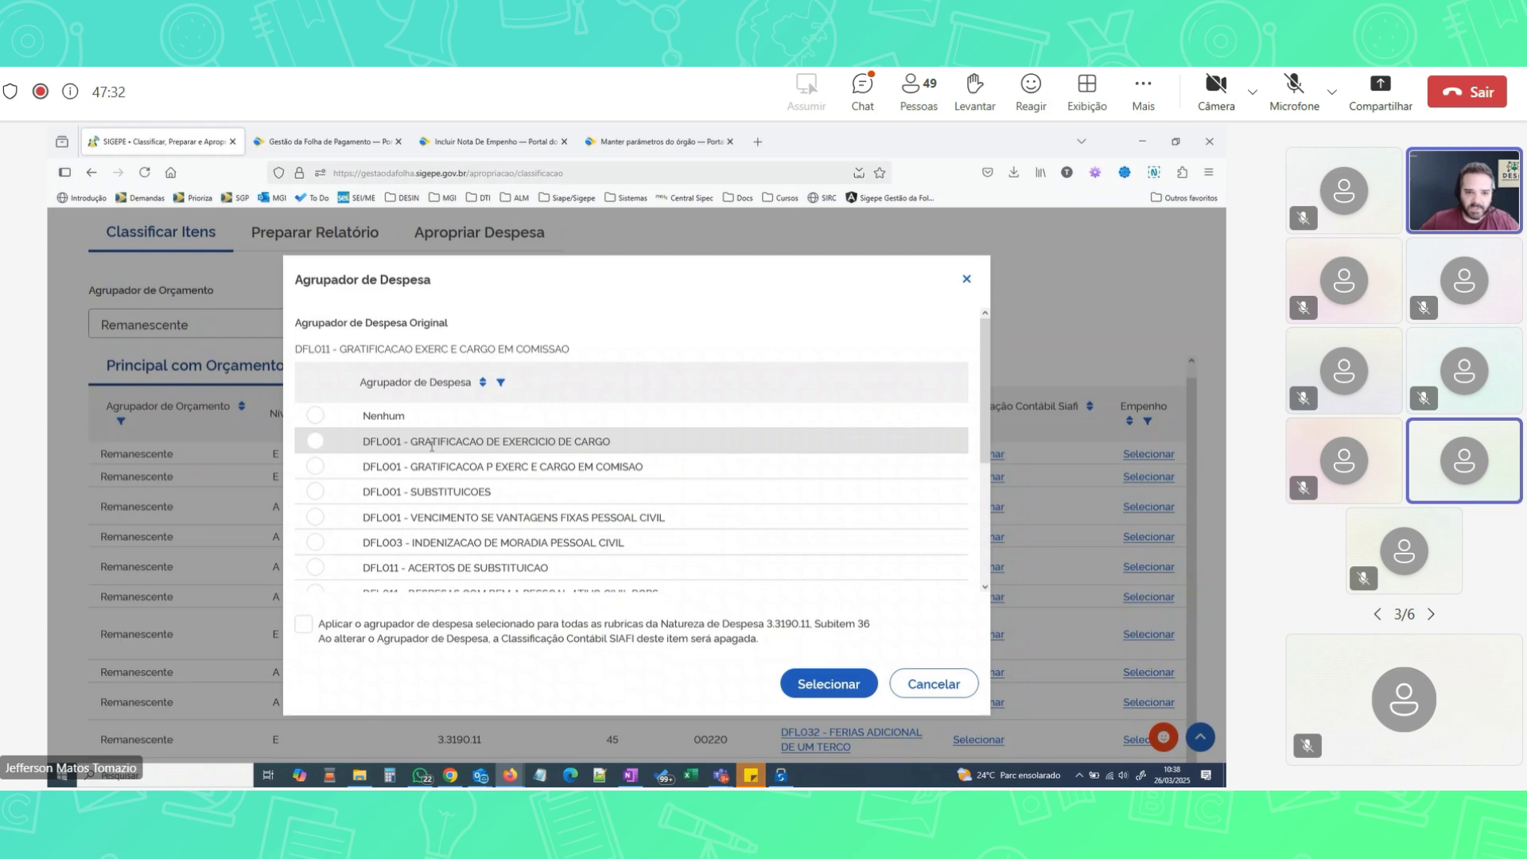
left_click(927, 689)
Look at the Classificação Contábil Siafi and Empenho choices for rubrica 83211 without selecting any, and dismiss the warning
left_click(968, 576)
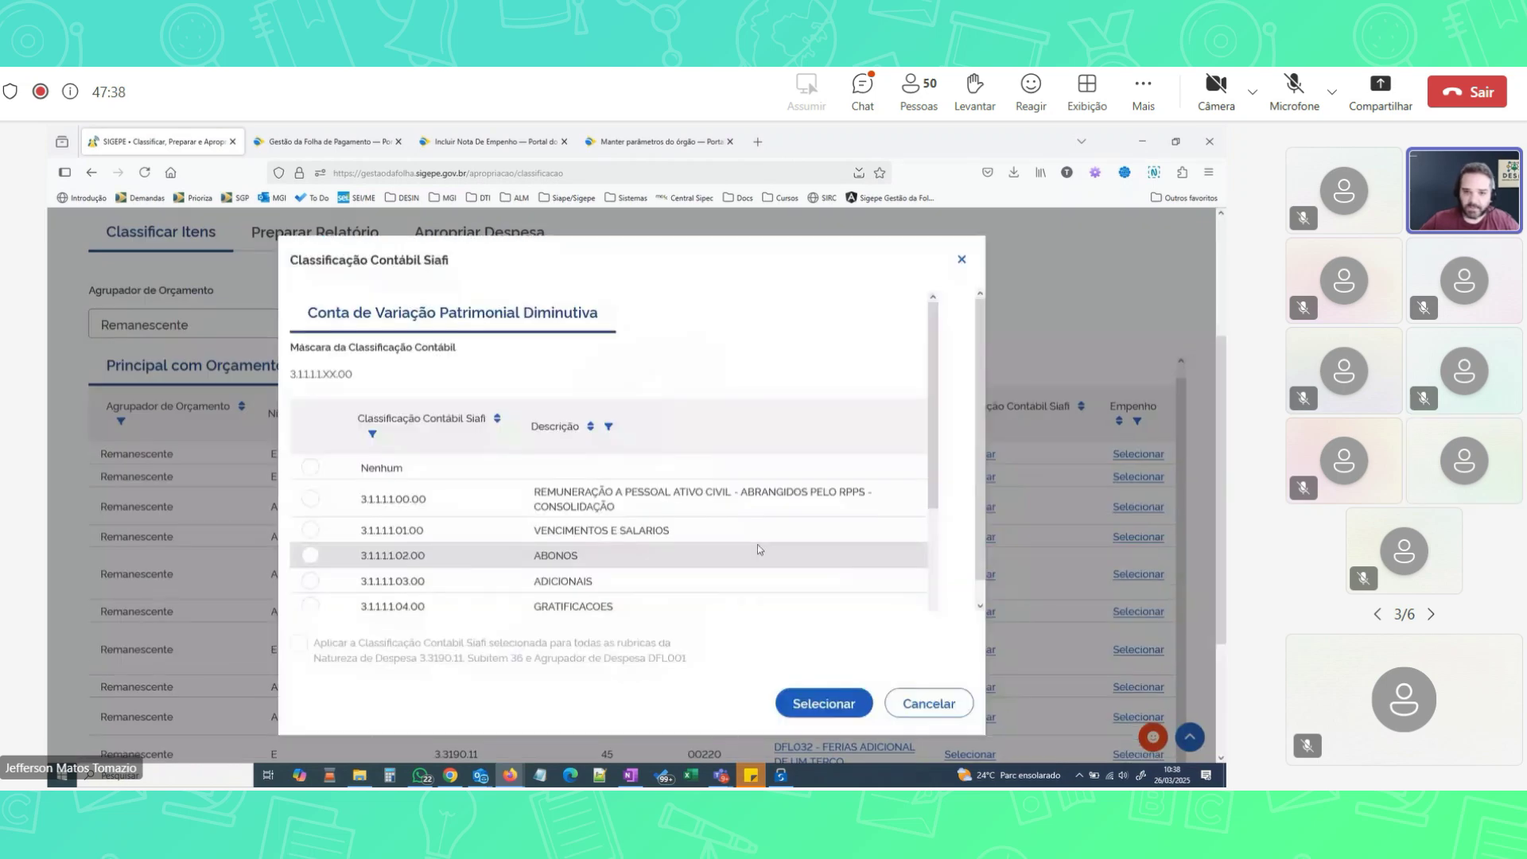
scroll(649, 523, "down", 5)
left_click(928, 703)
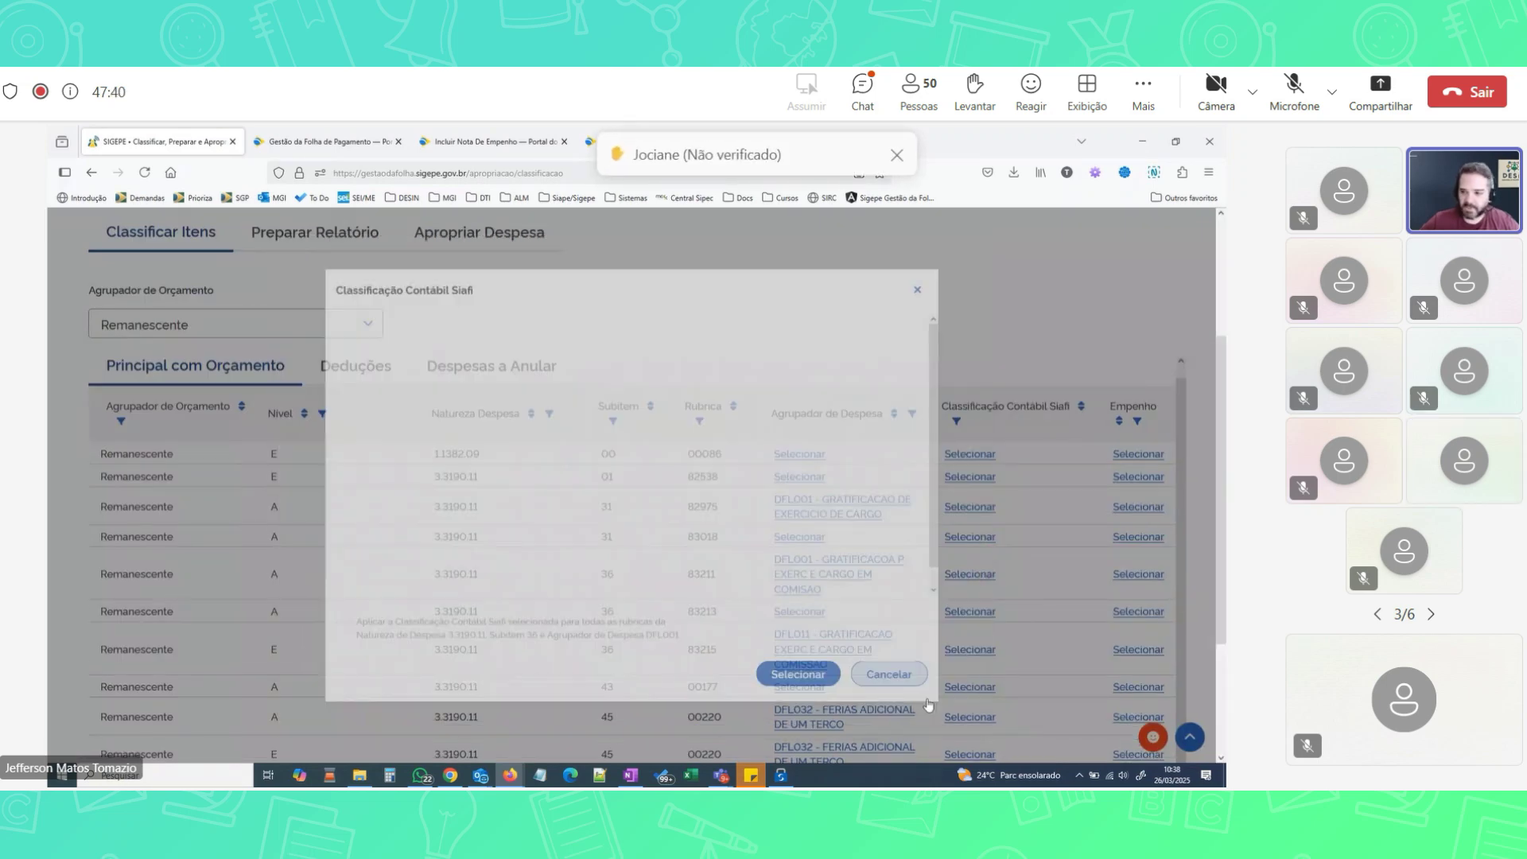
left_click(1134, 573)
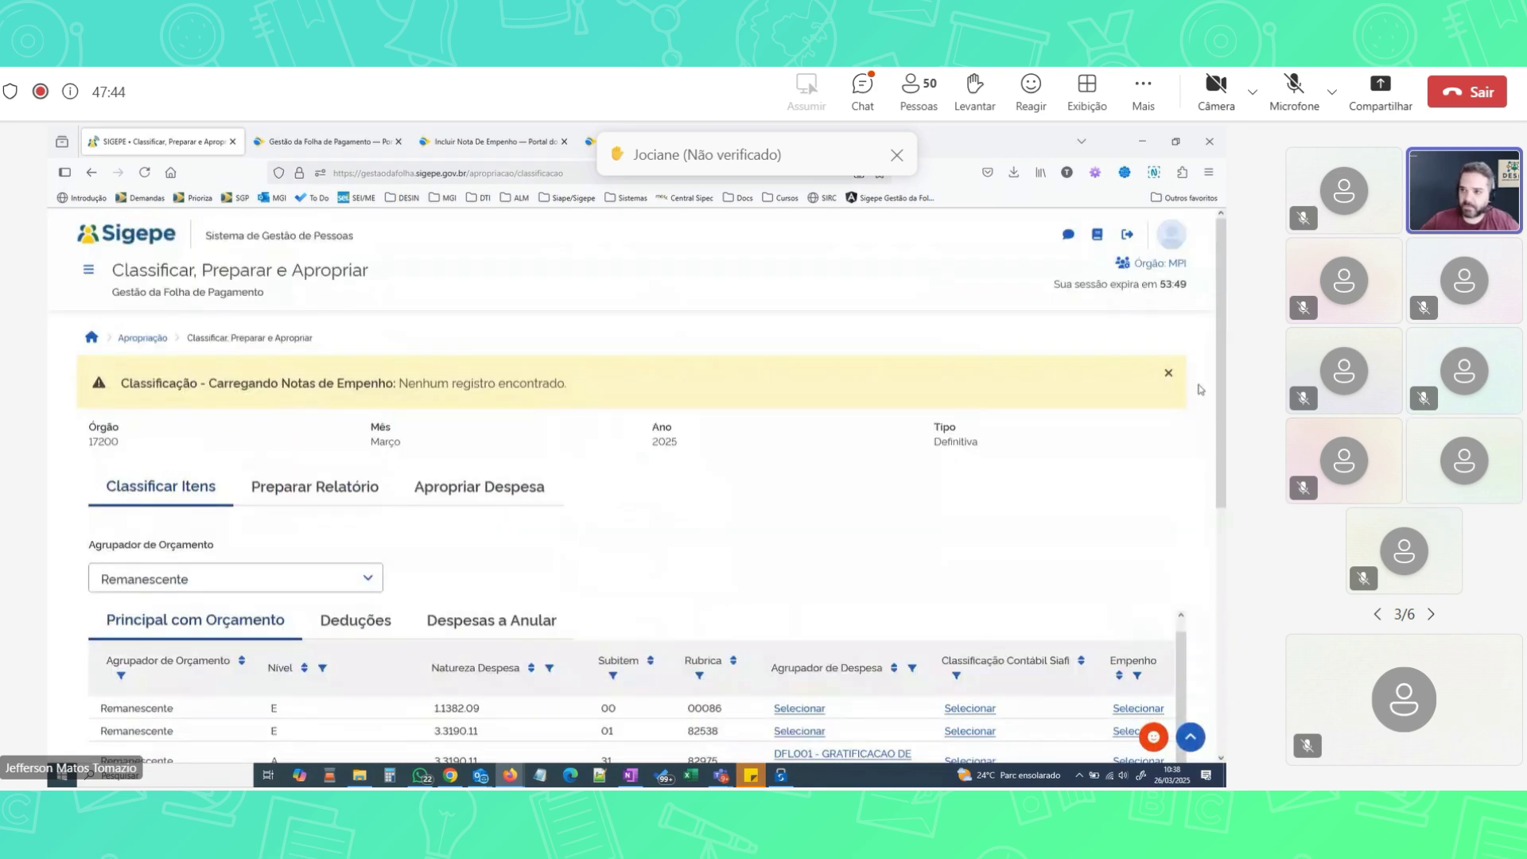
left_click(1169, 372)
scroll(451, 425, "down", 3)
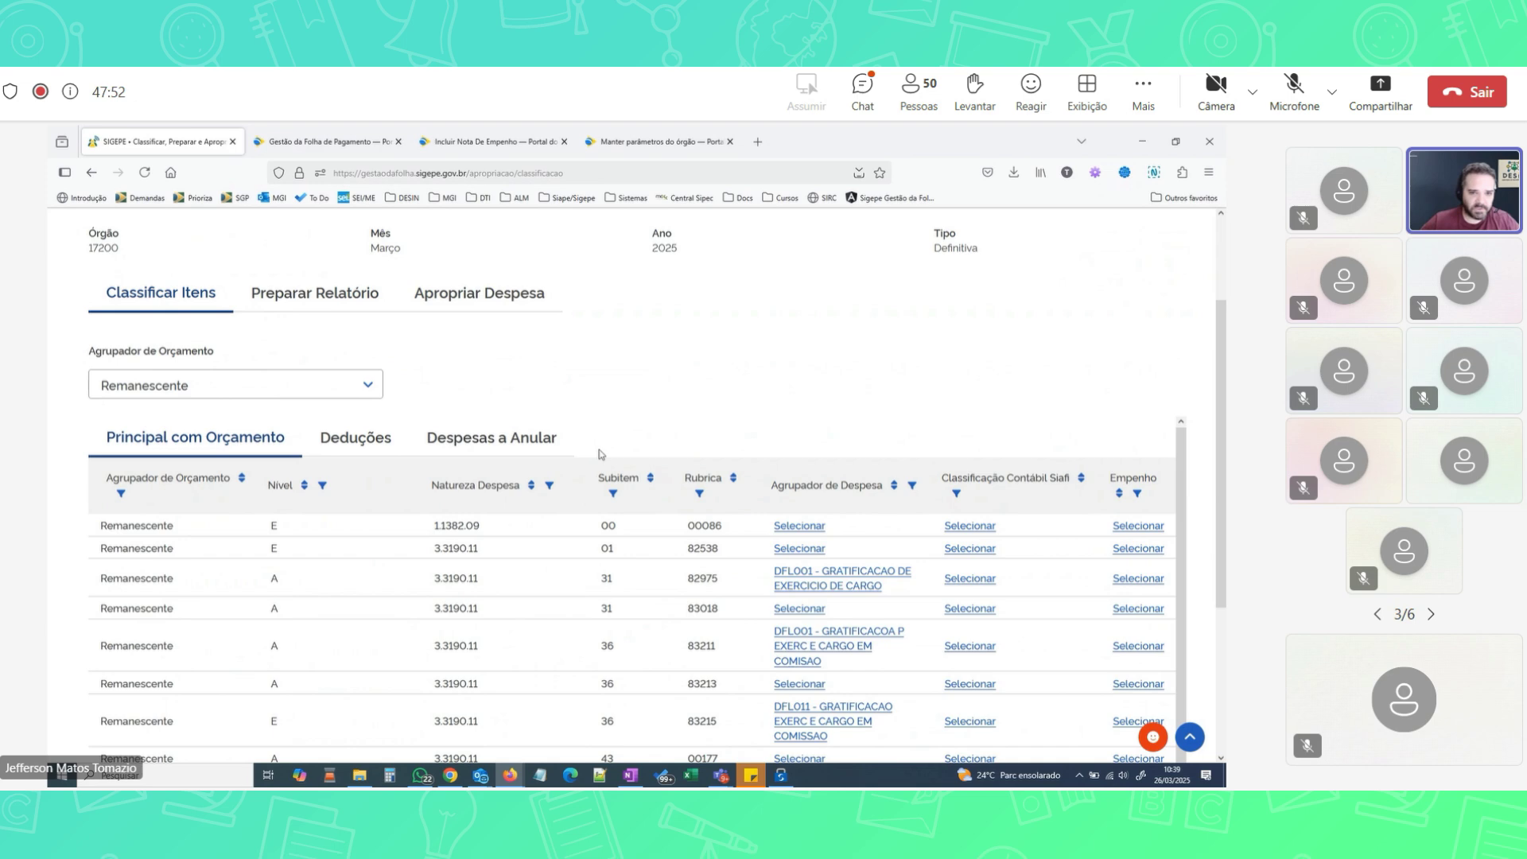
In Preparar Relatório, set Unidade Gestora de Pagamento to 200284 and Processo to 14021.017211/2025-12
left_click(338, 301)
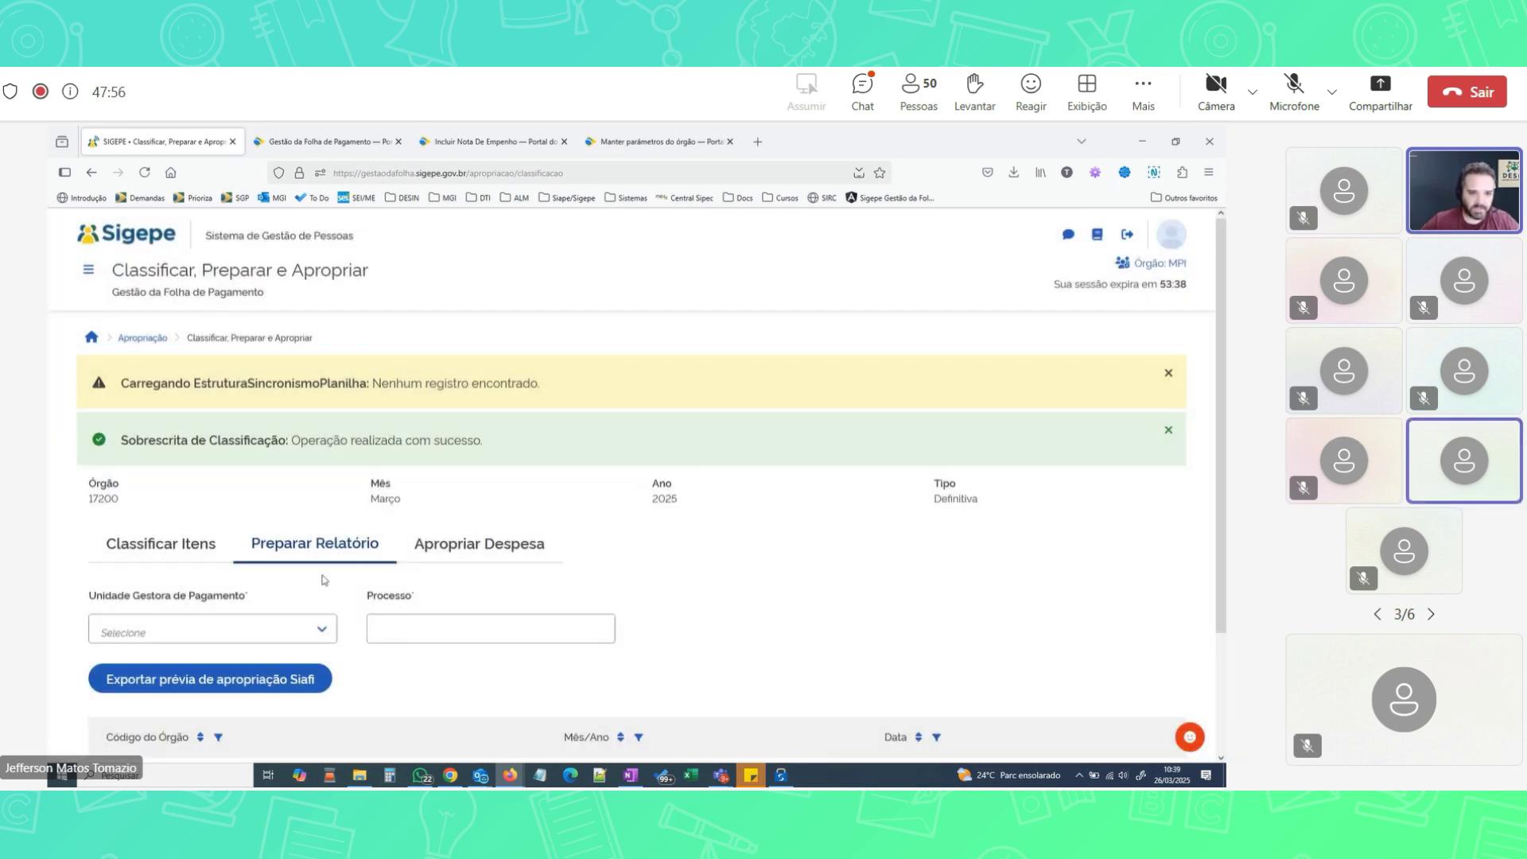
scroll(324, 580, "down", 3)
left_click(330, 485)
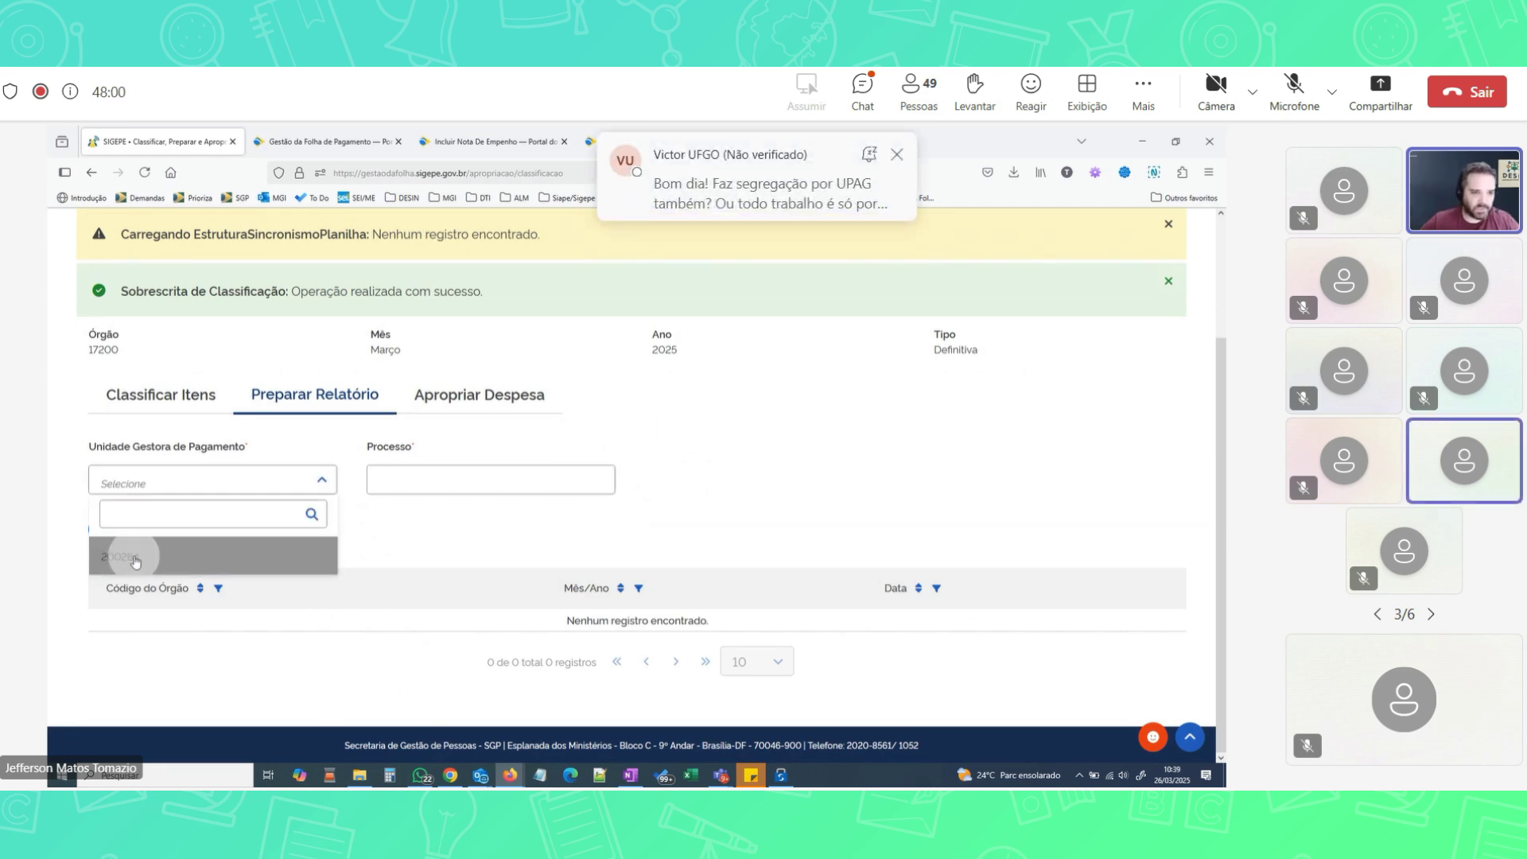
left_click(136, 561)
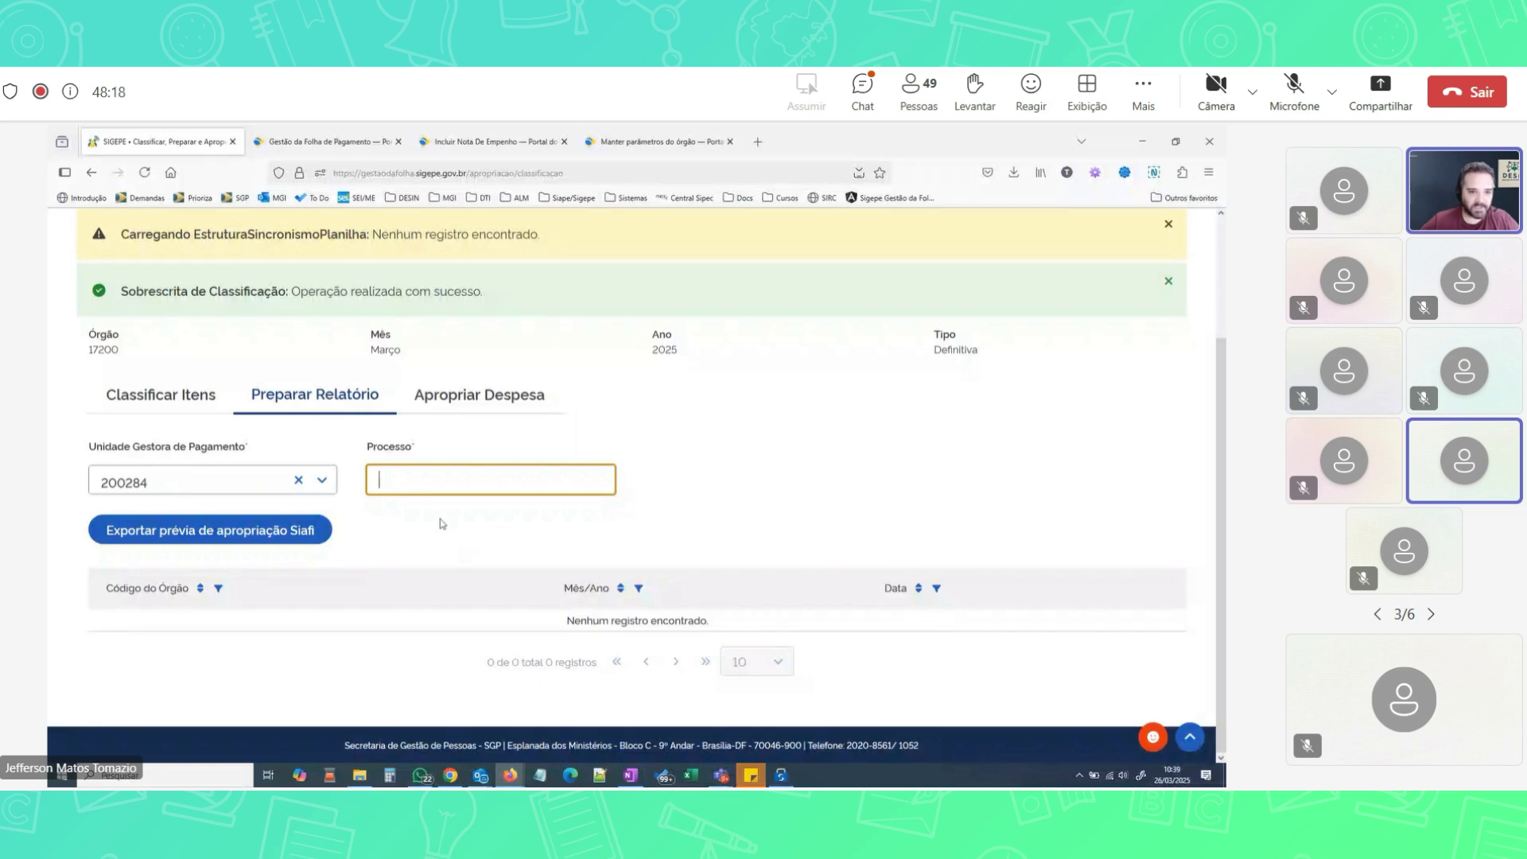
left_click(418, 481)
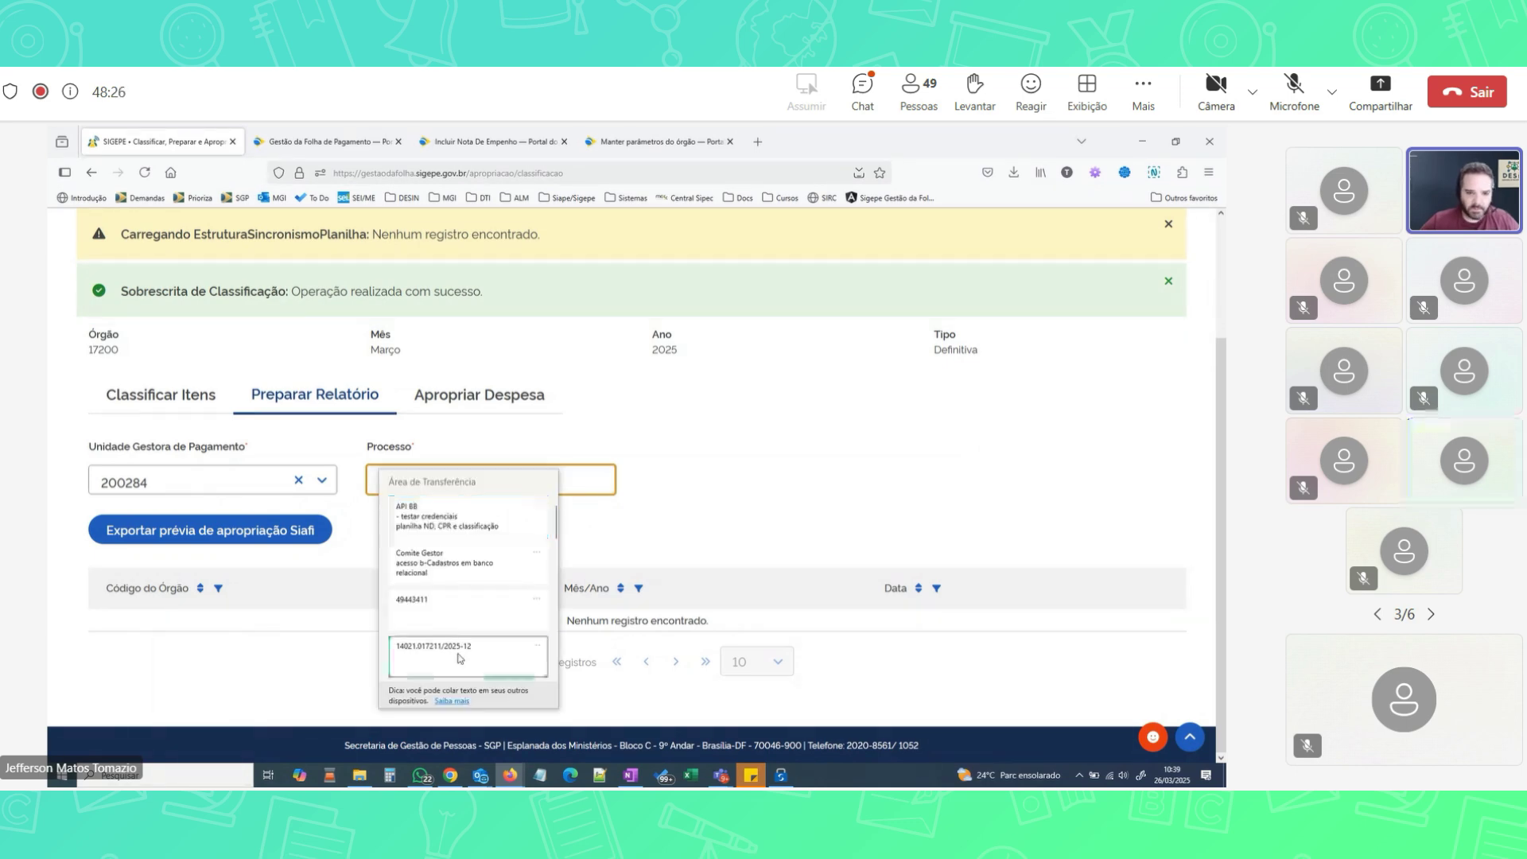
left_click(429, 641)
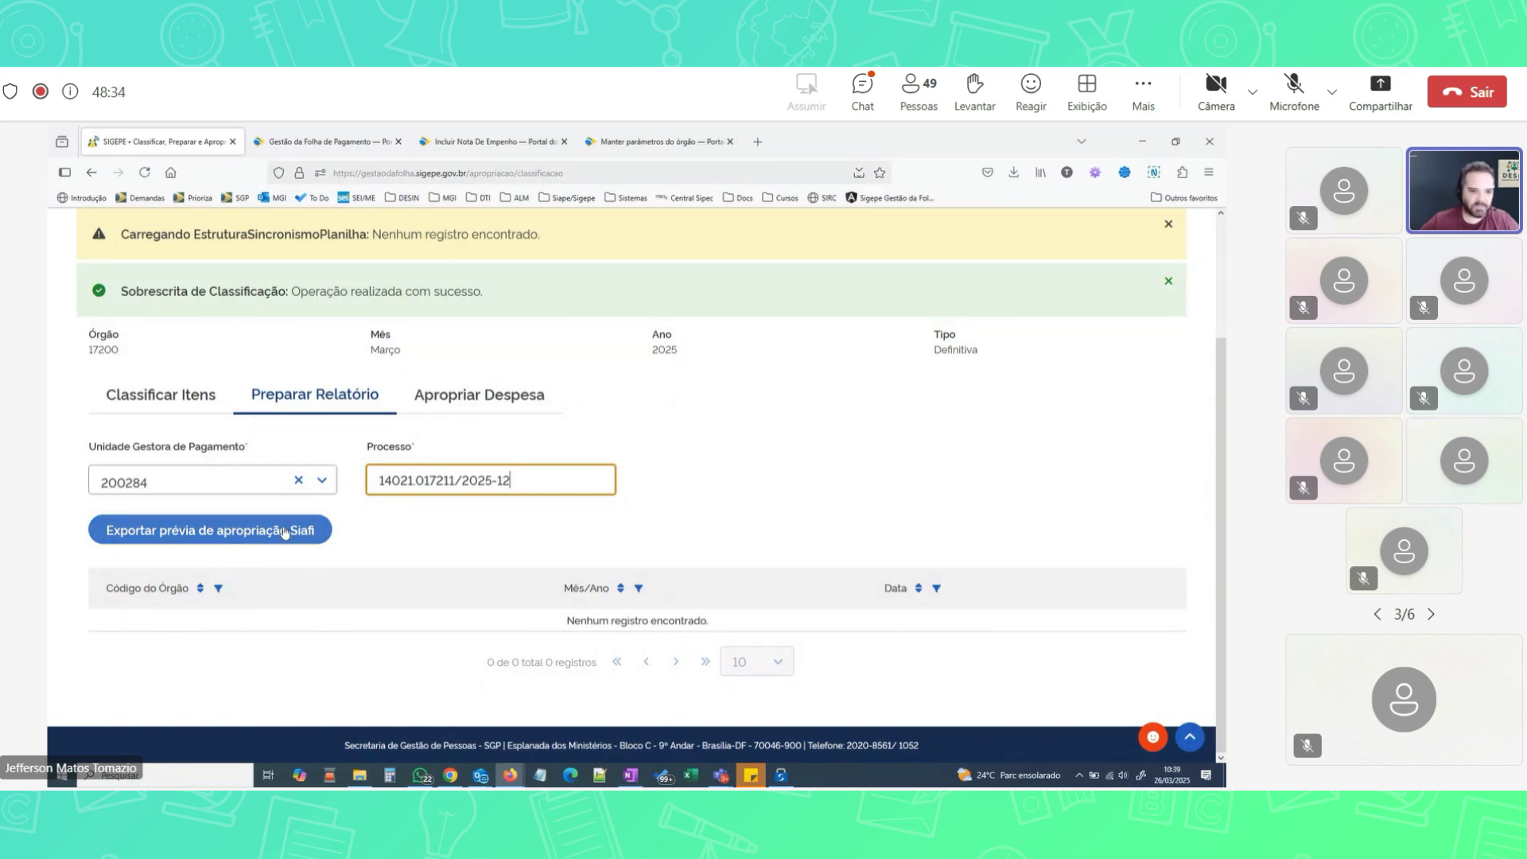
Export the Siafi appropriation preview and save the generated spreadsheet in the suggested folder
left_click(249, 532)
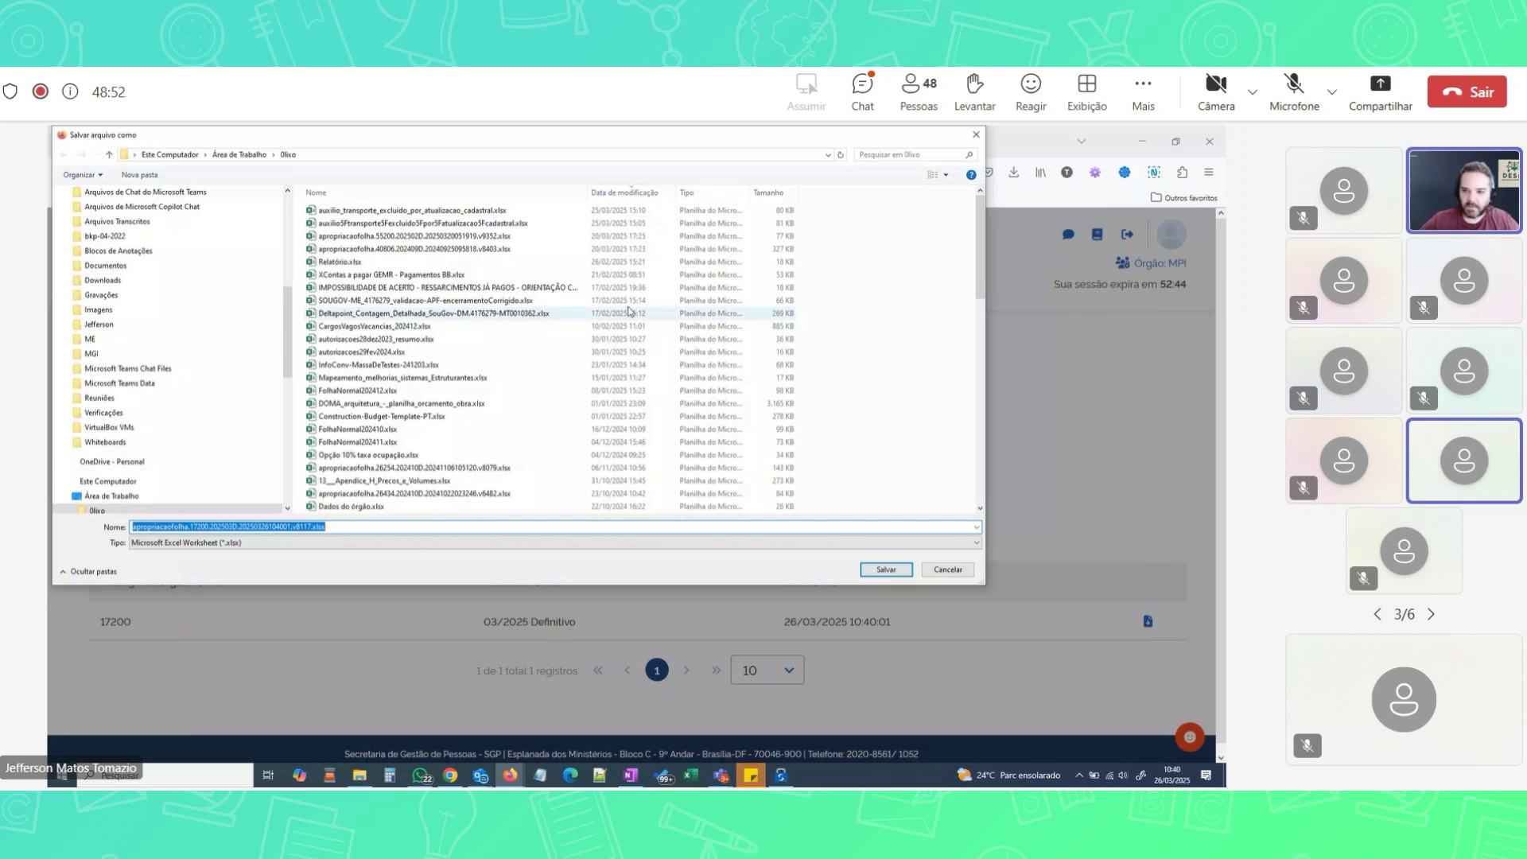
left_click(903, 568)
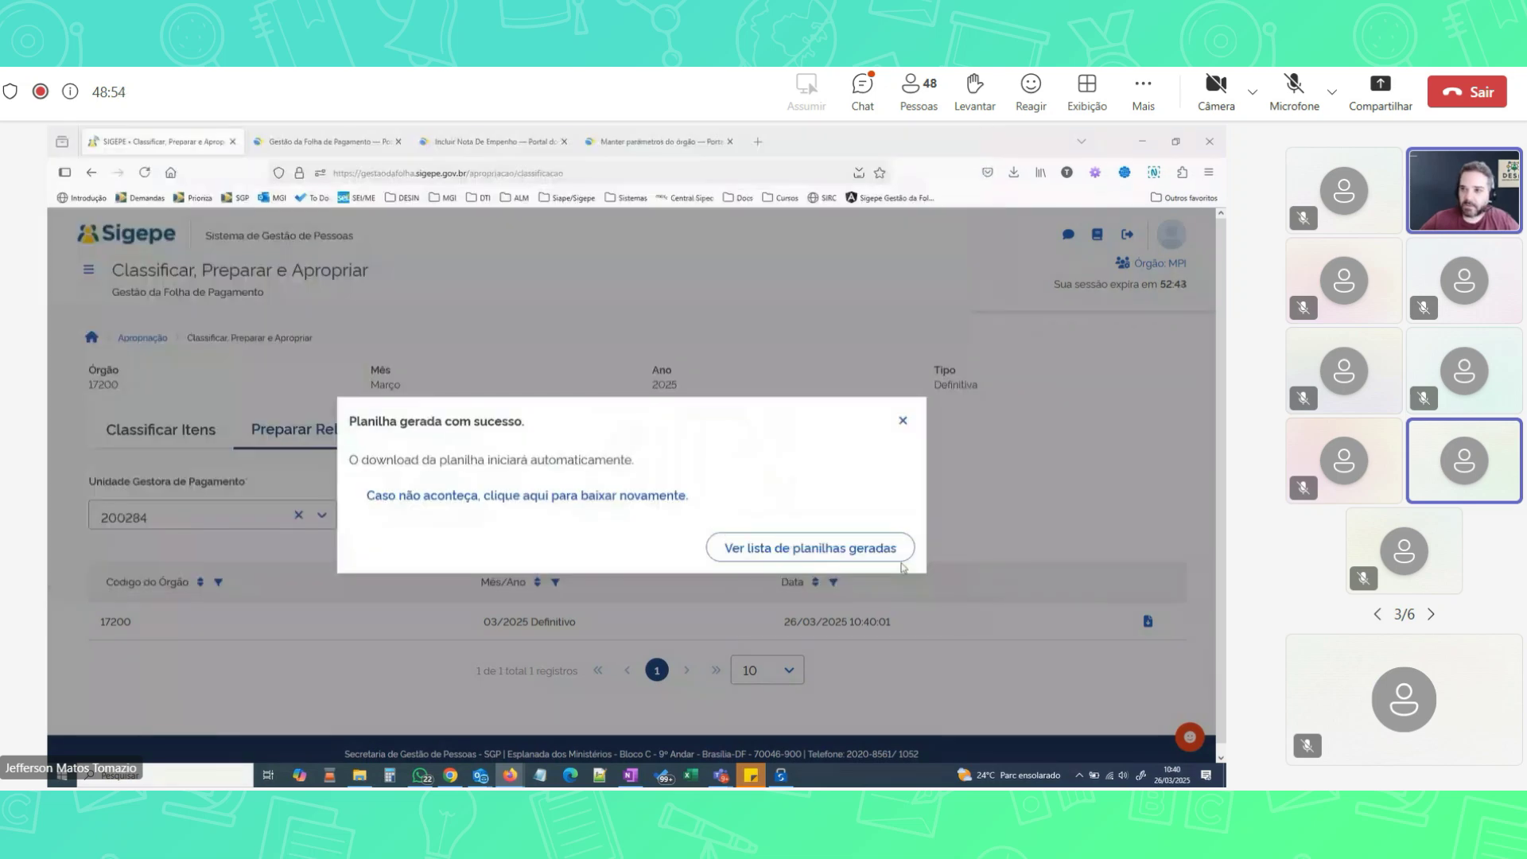
left_click(752, 561)
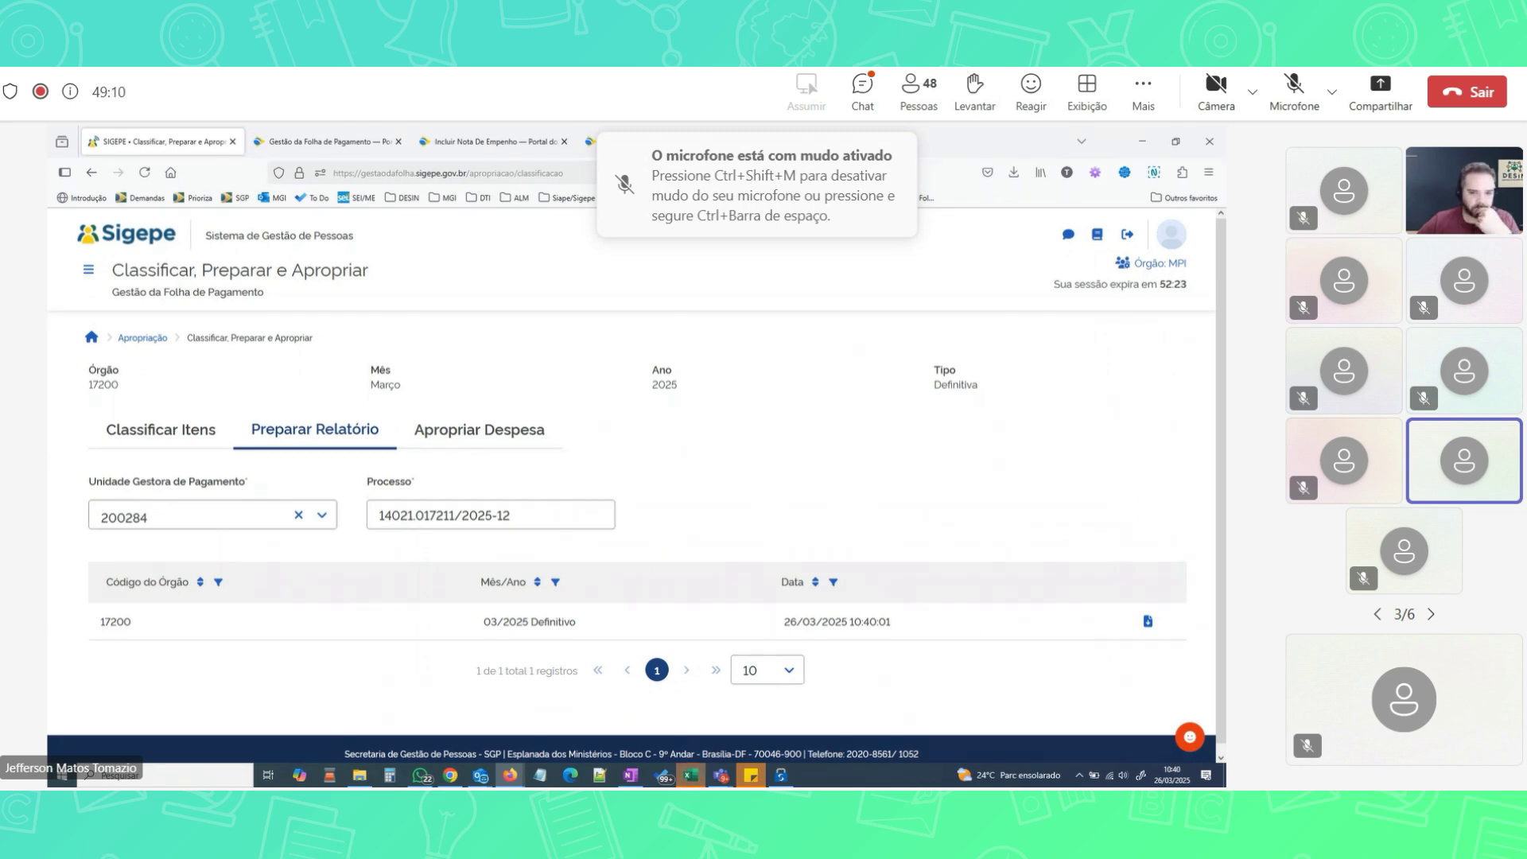
Switch to the exported appropriation spreadsheet in Excel and widen the sheet tab area to show all its sheets
left_click(697, 768)
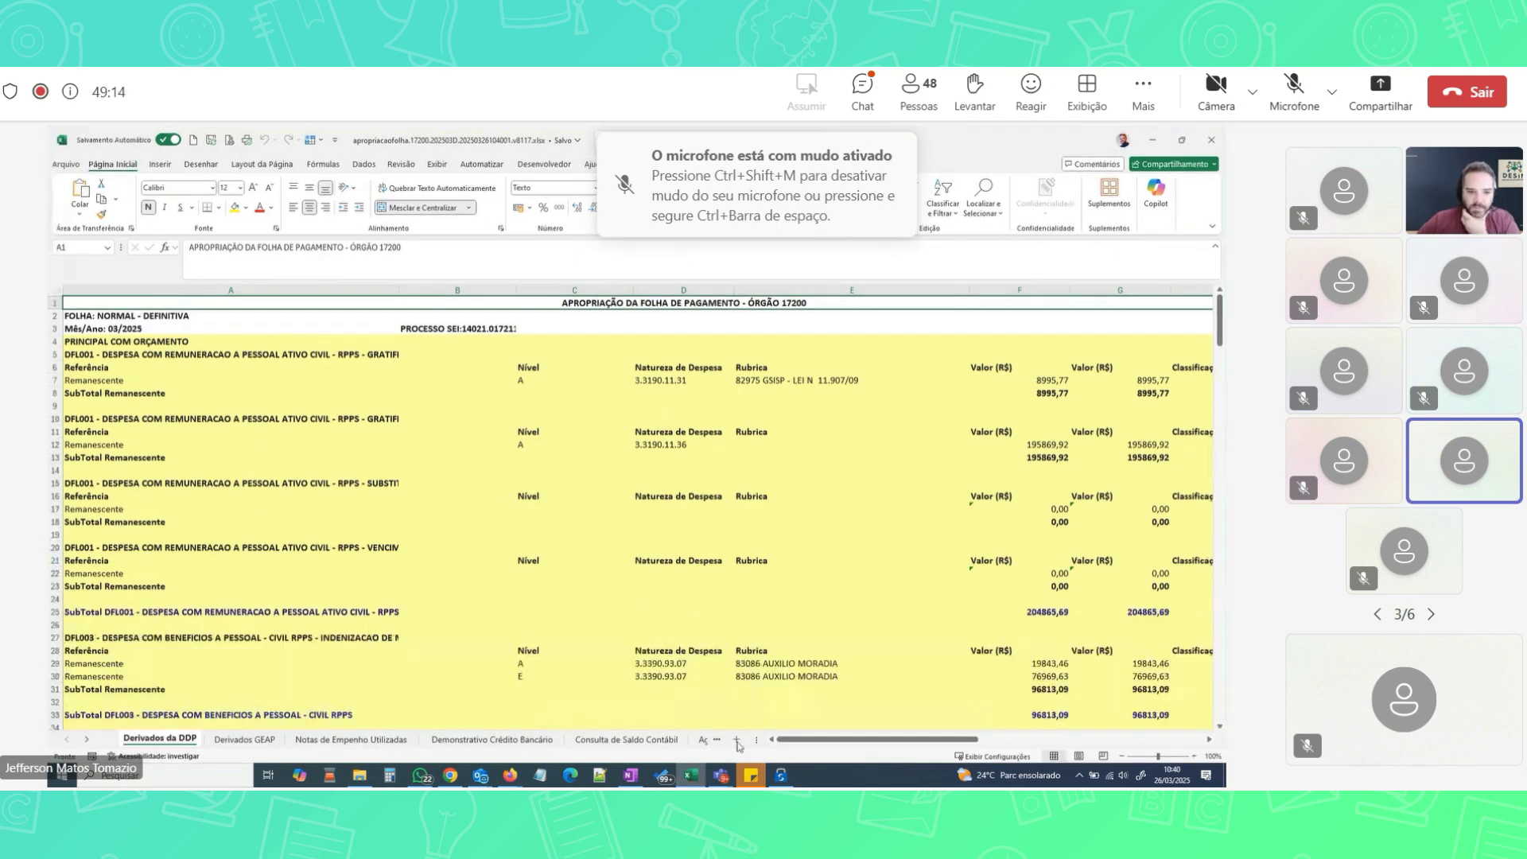
left_click_drag(756, 739, 1058, 739)
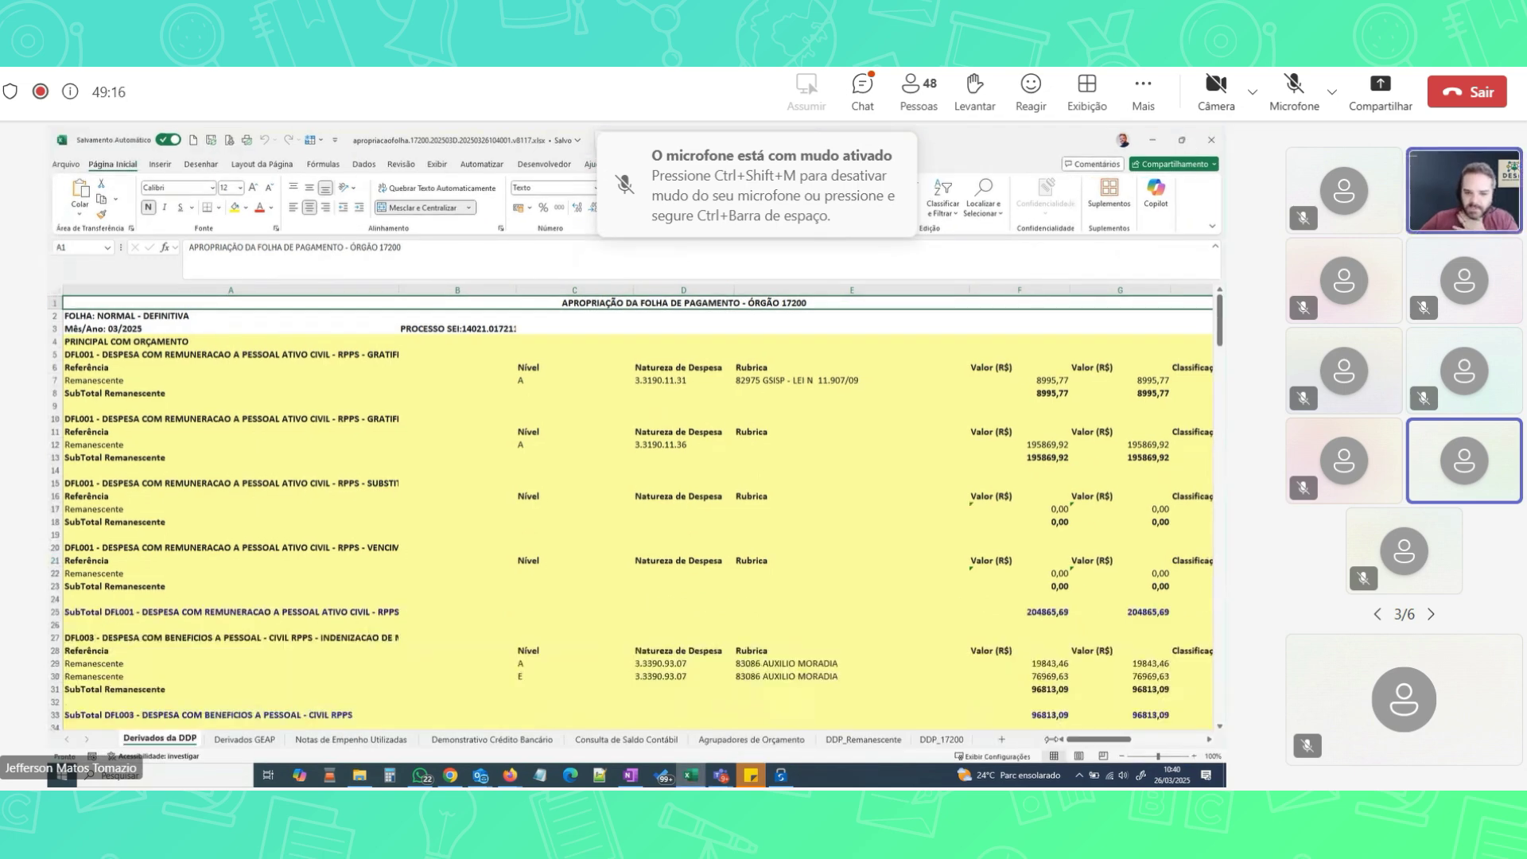
left_click(213, 651)
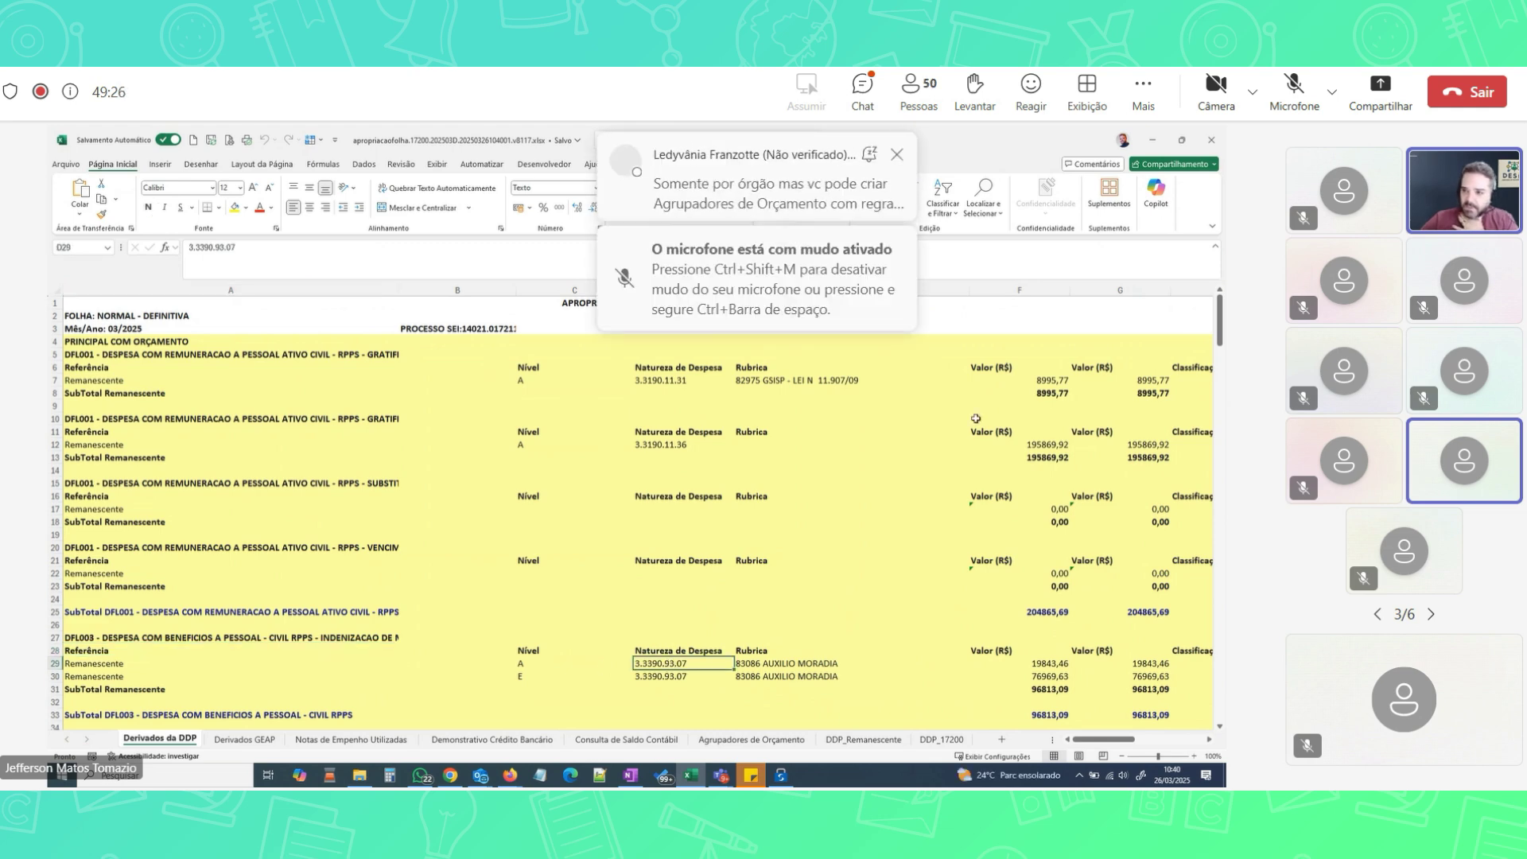
Format the two Valor (R$) columns, F and G, as accounting numbers with thousands separators
left_click_drag(1020, 290, 1111, 294)
left_click(559, 207)
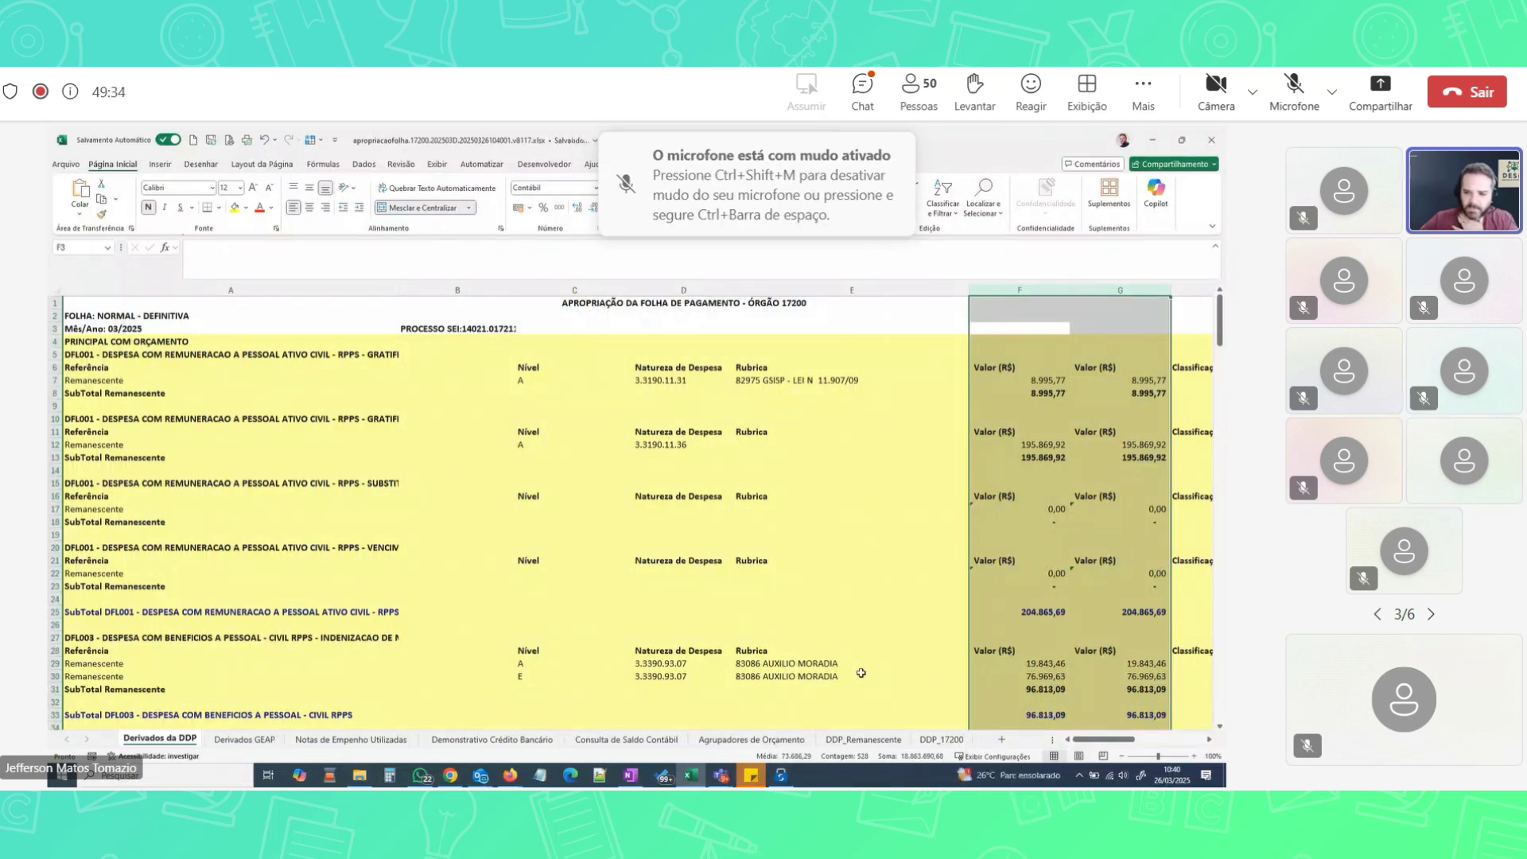
left_click(882, 673)
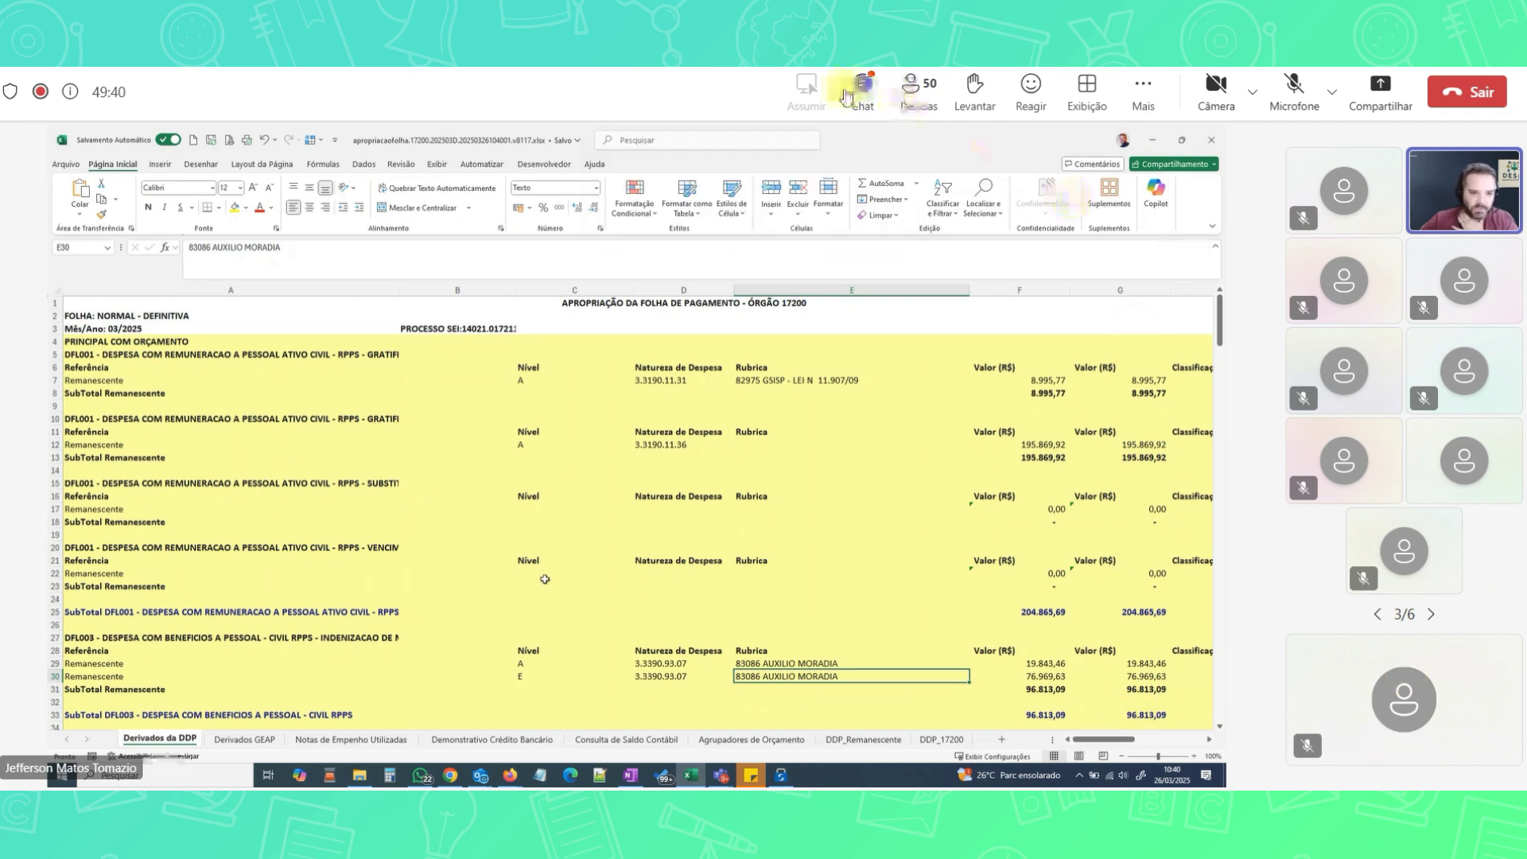
Open the meeting chat, read the question about separate appropriation by UPAG, and post "também quero saber"
left_click(862, 88)
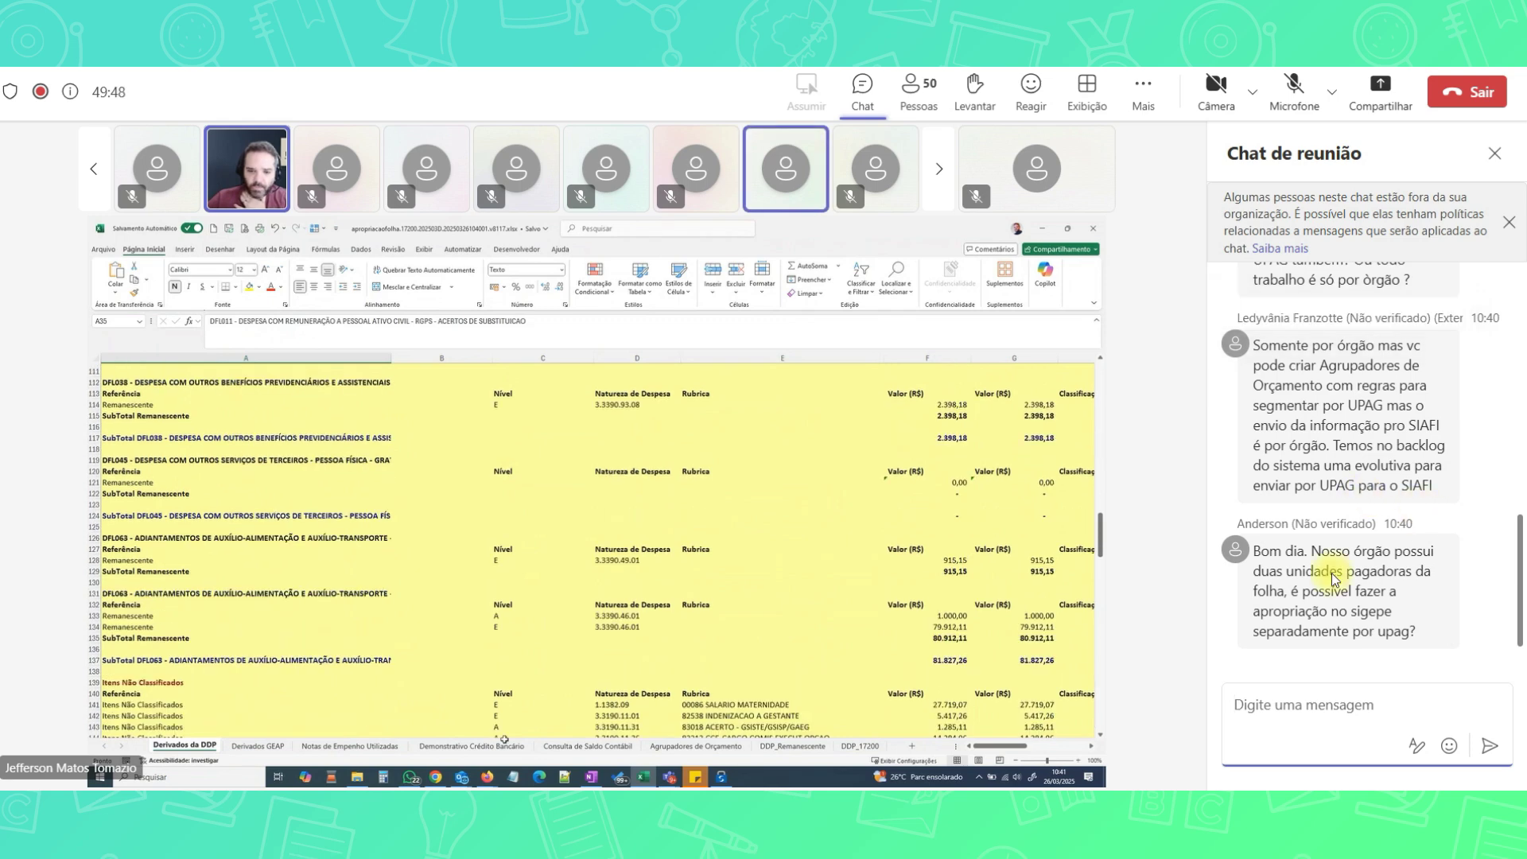
scroll(1424, 615, "up", 1)
scroll(1438, 621, "down", 1)
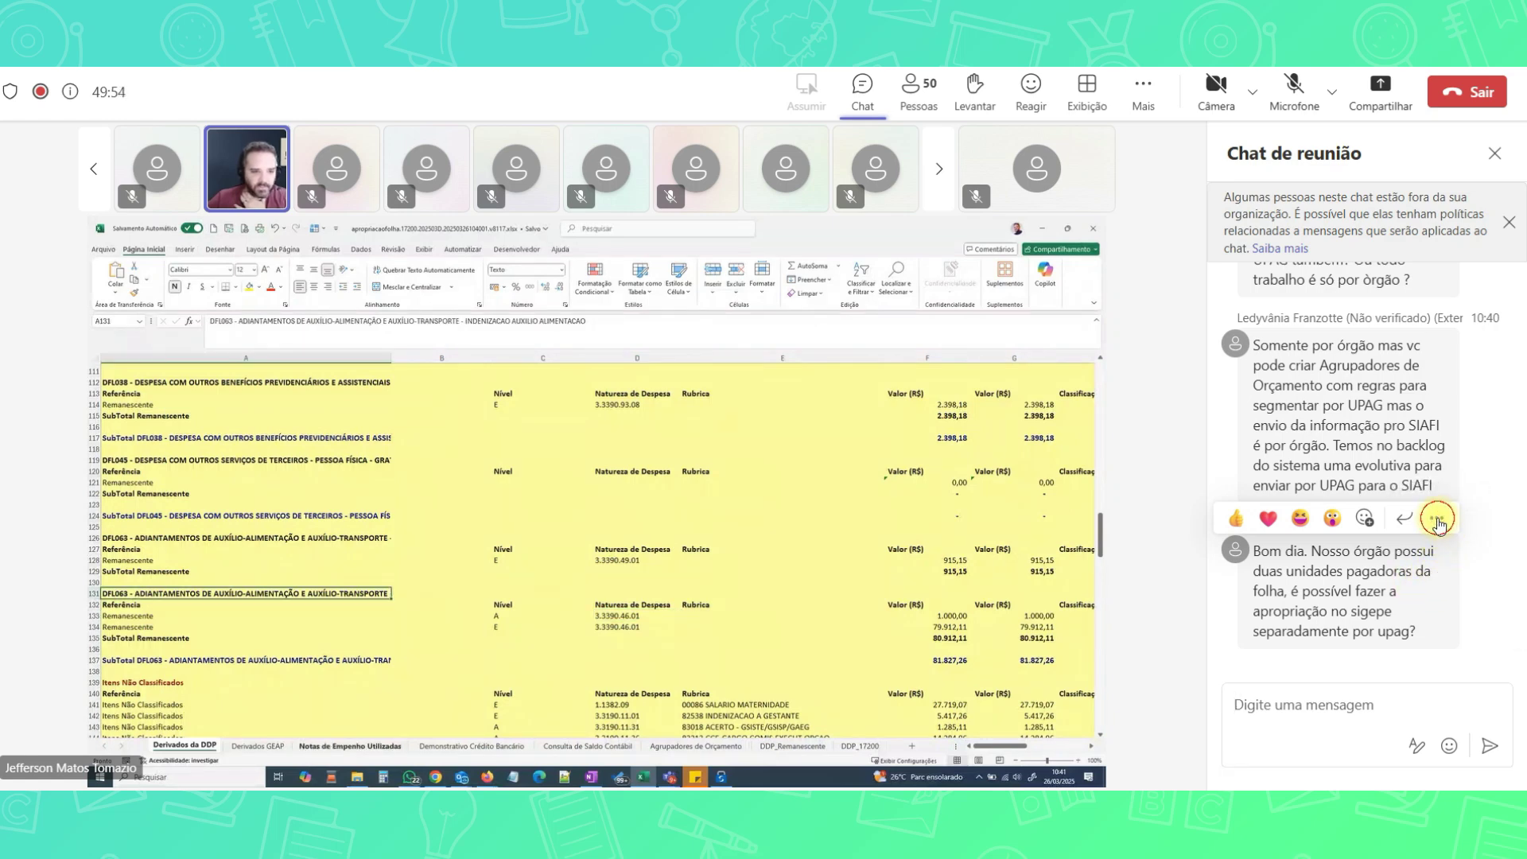
left_click(1436, 518)
left_click(1471, 611)
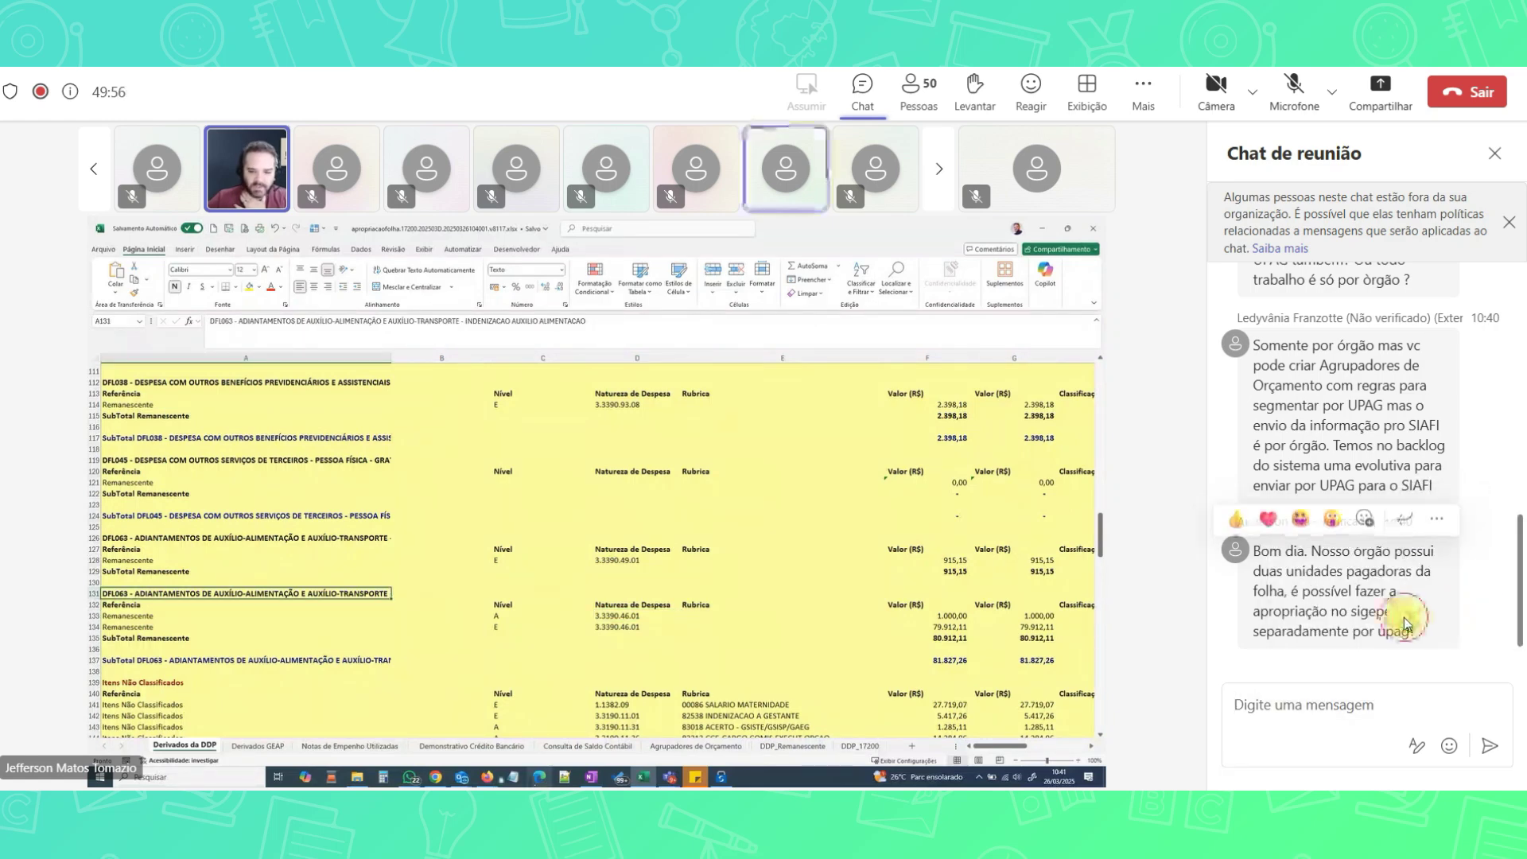
right_click(1460, 625)
left_click(1300, 708)
type("t")
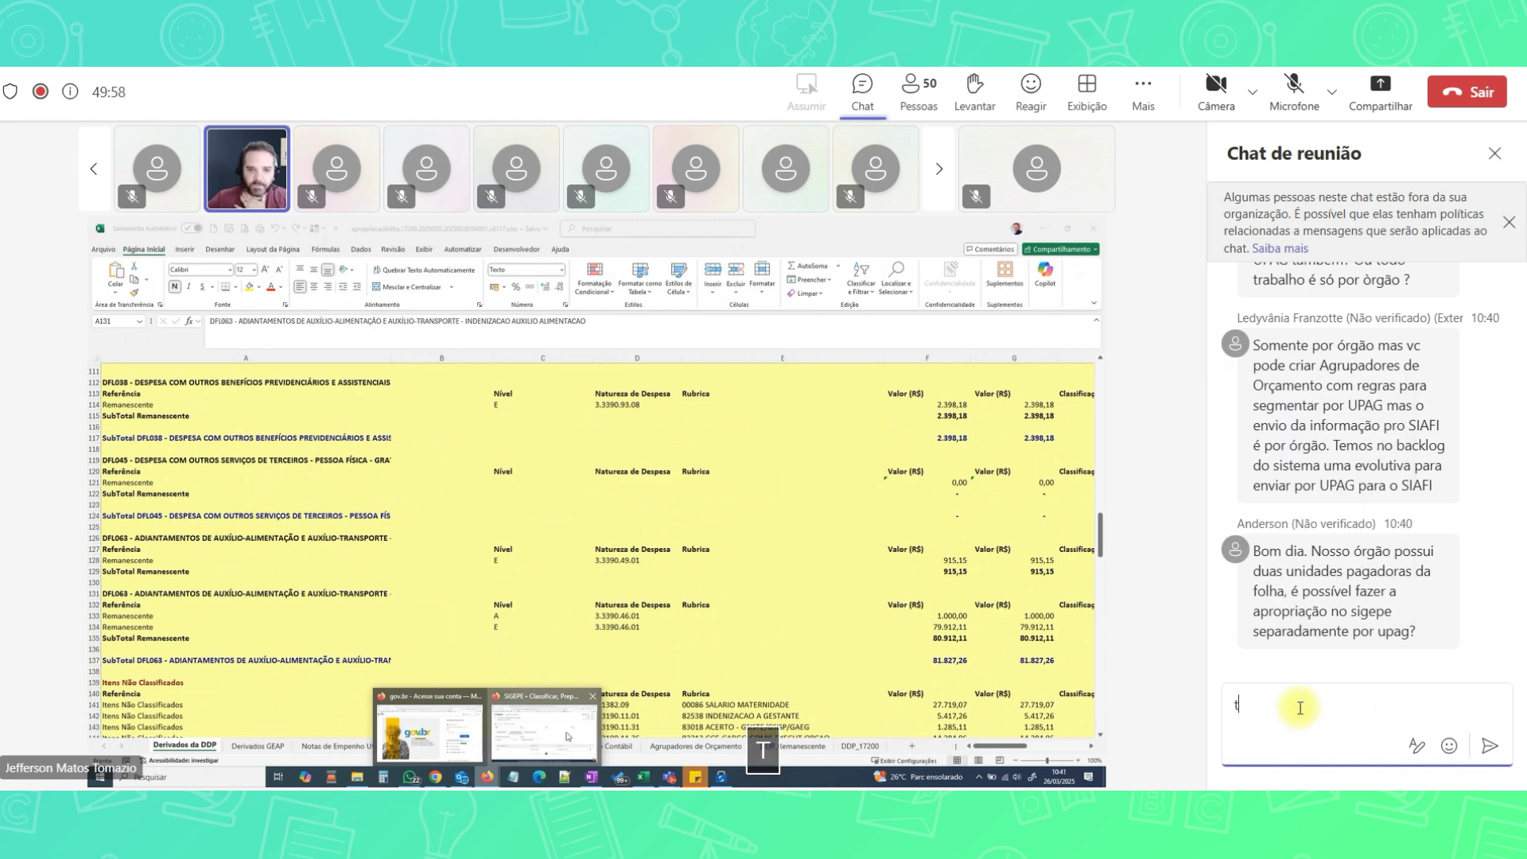
type("amb")
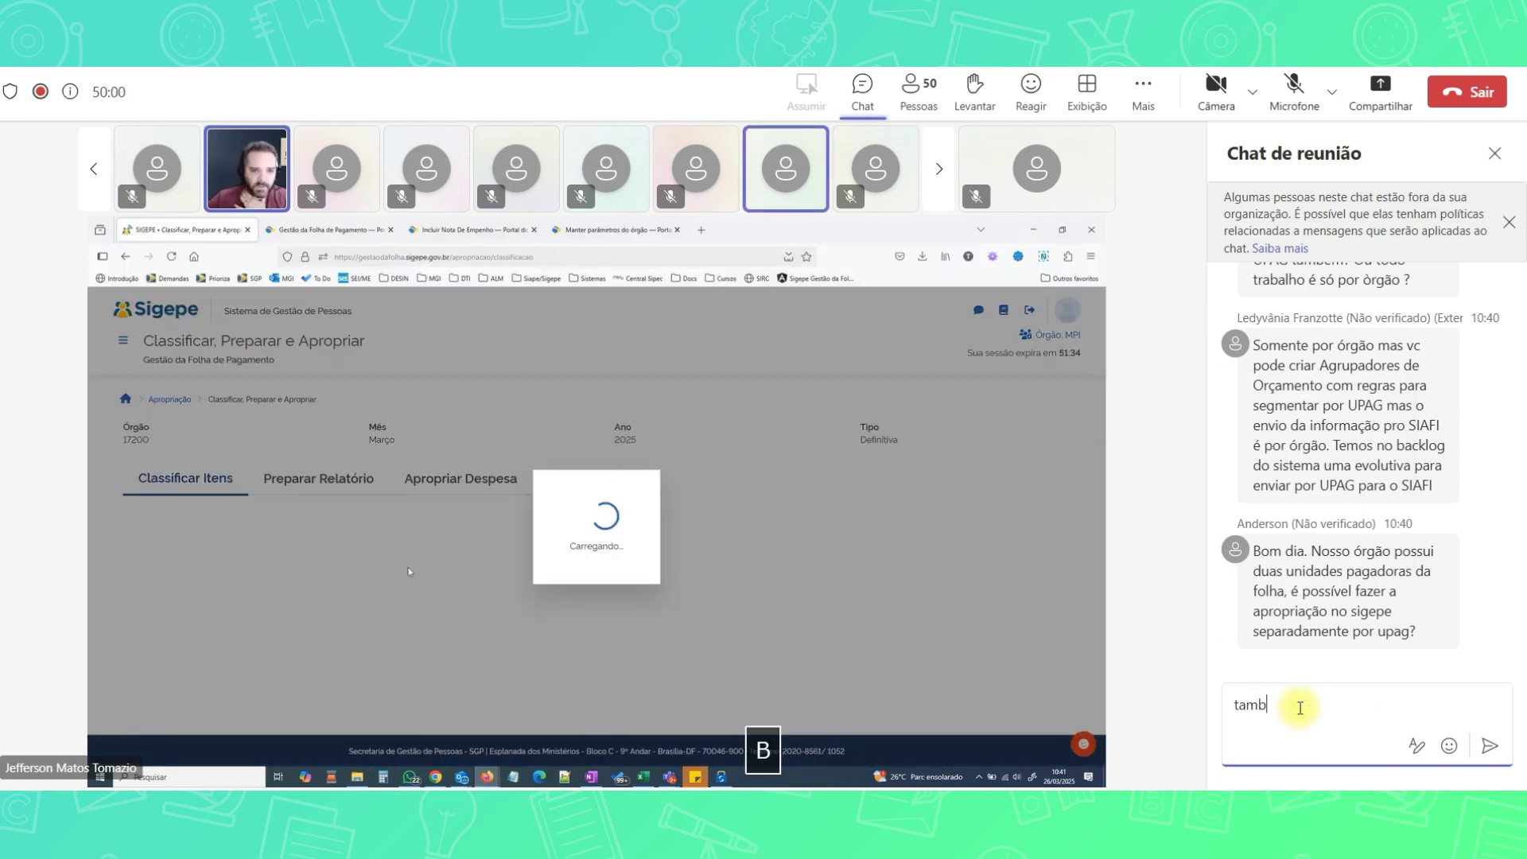
type("ém quero saber")
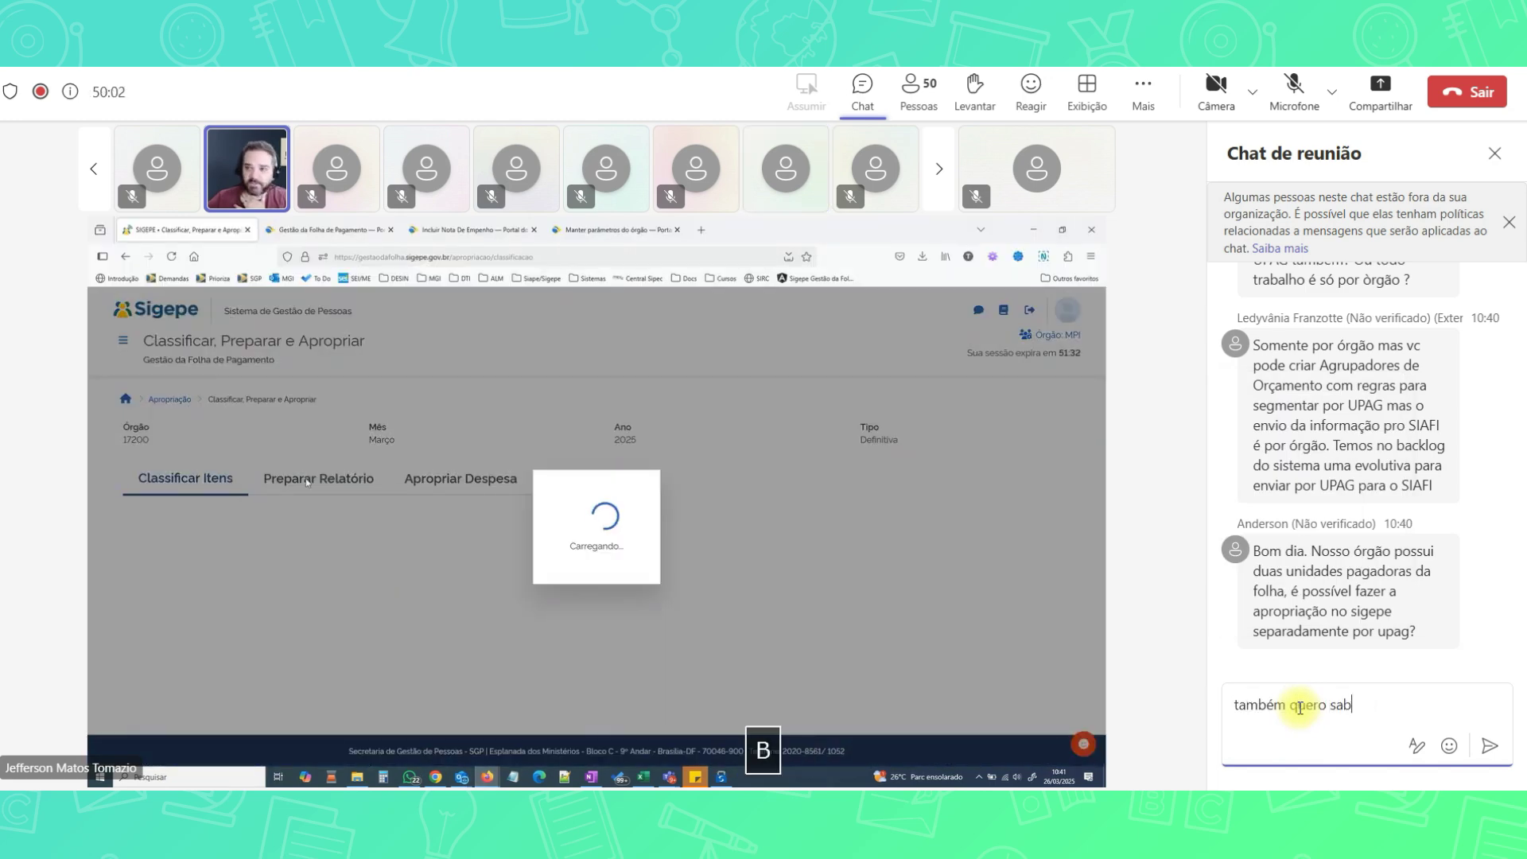
key("Return")
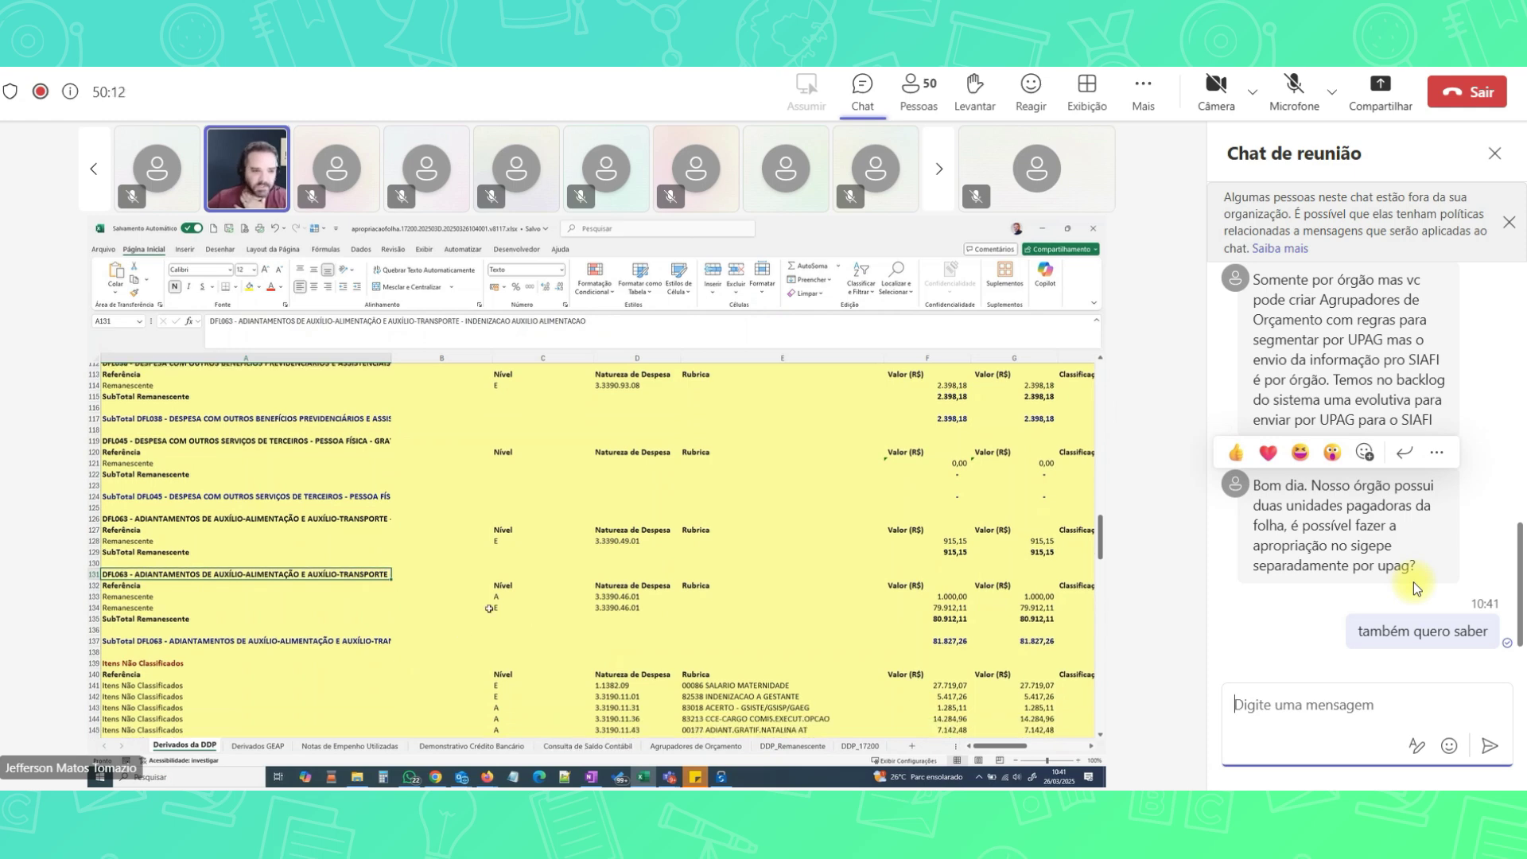
Post "Porque?" in the meeting chat in response to the question about splitting the payroll into three FL documents
left_click(1495, 153)
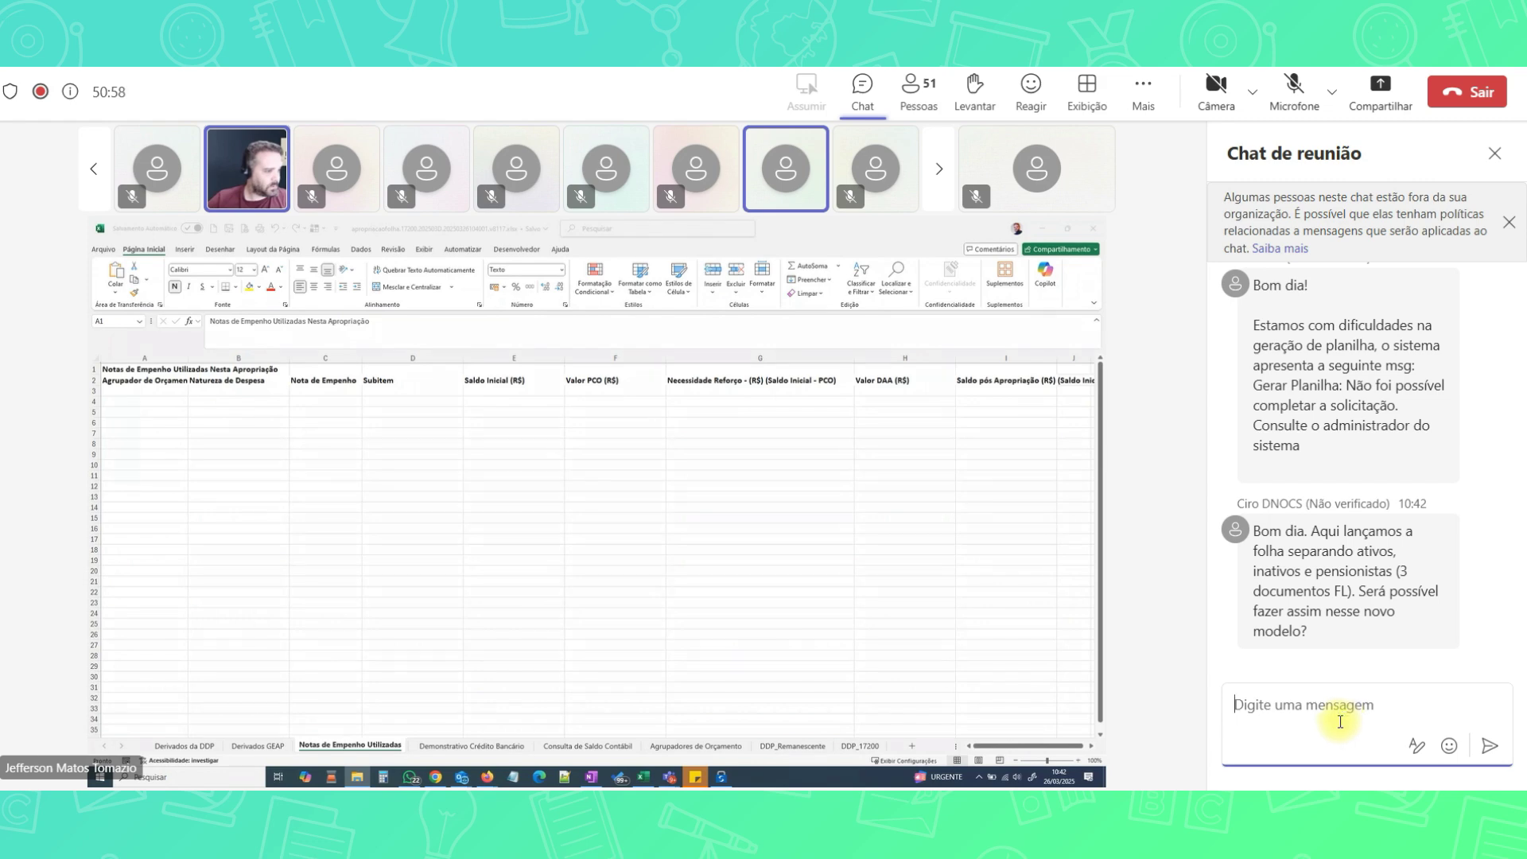
type("Porque?")
key("Return")
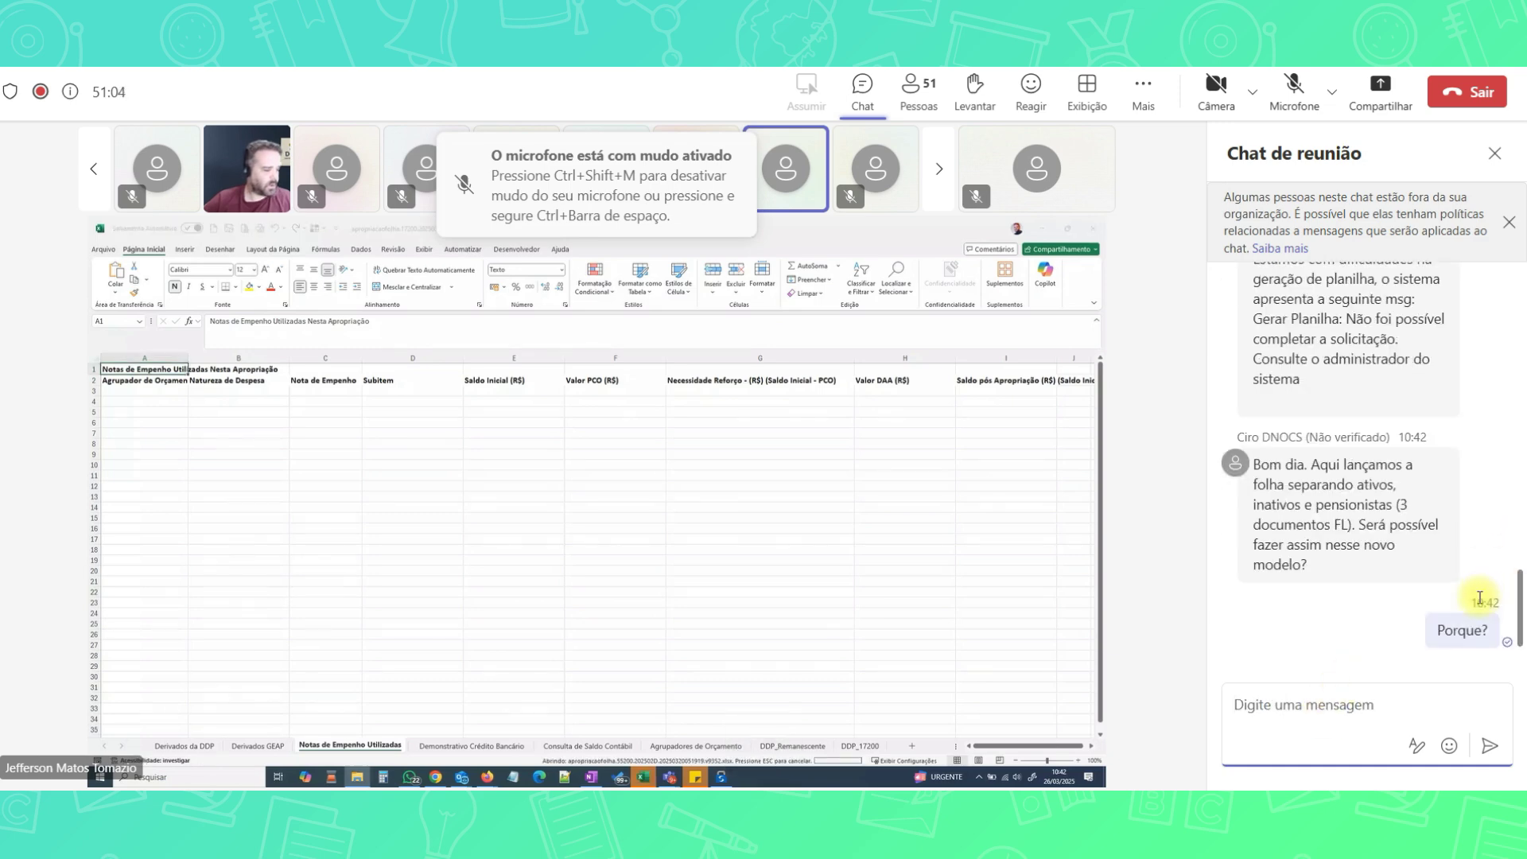
Post "Aqui a separação é por UG" in the meeting chat and close the chat
key("shift+a")
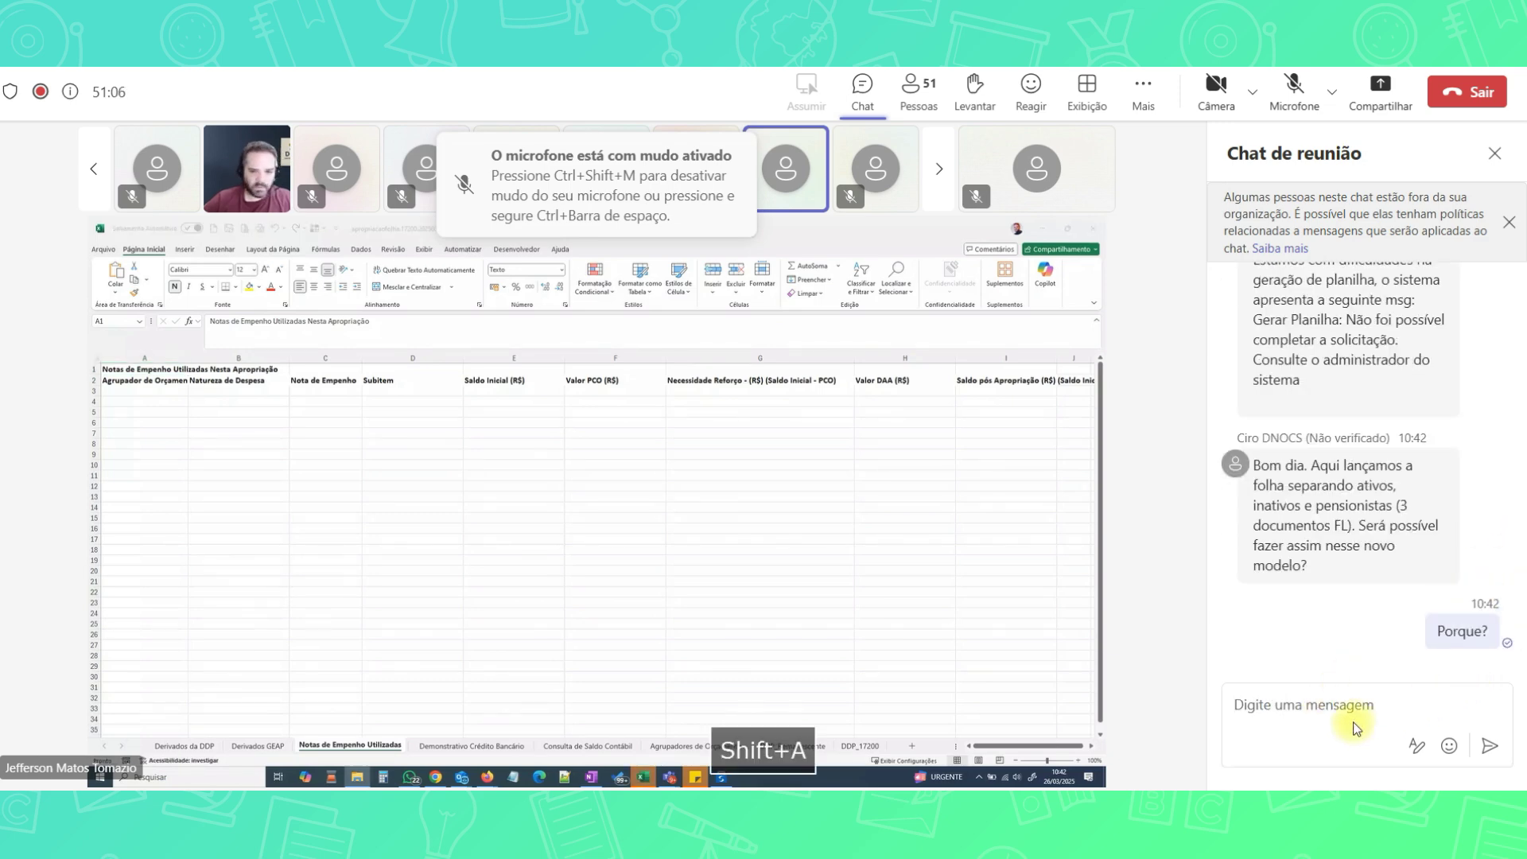
left_click(1304, 710)
type("Aqui ")
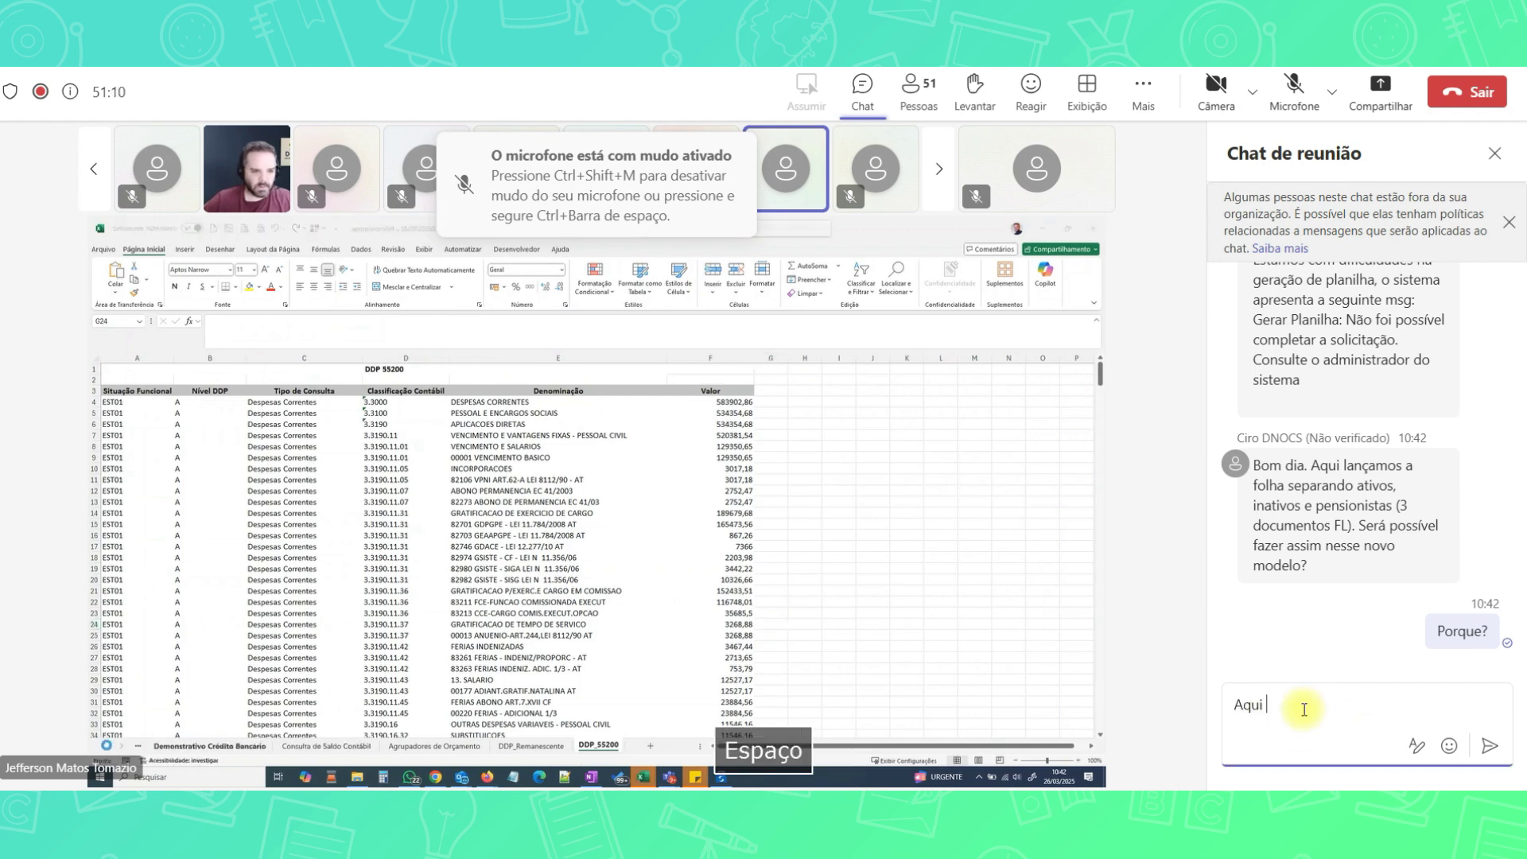
type("a separação é por UG")
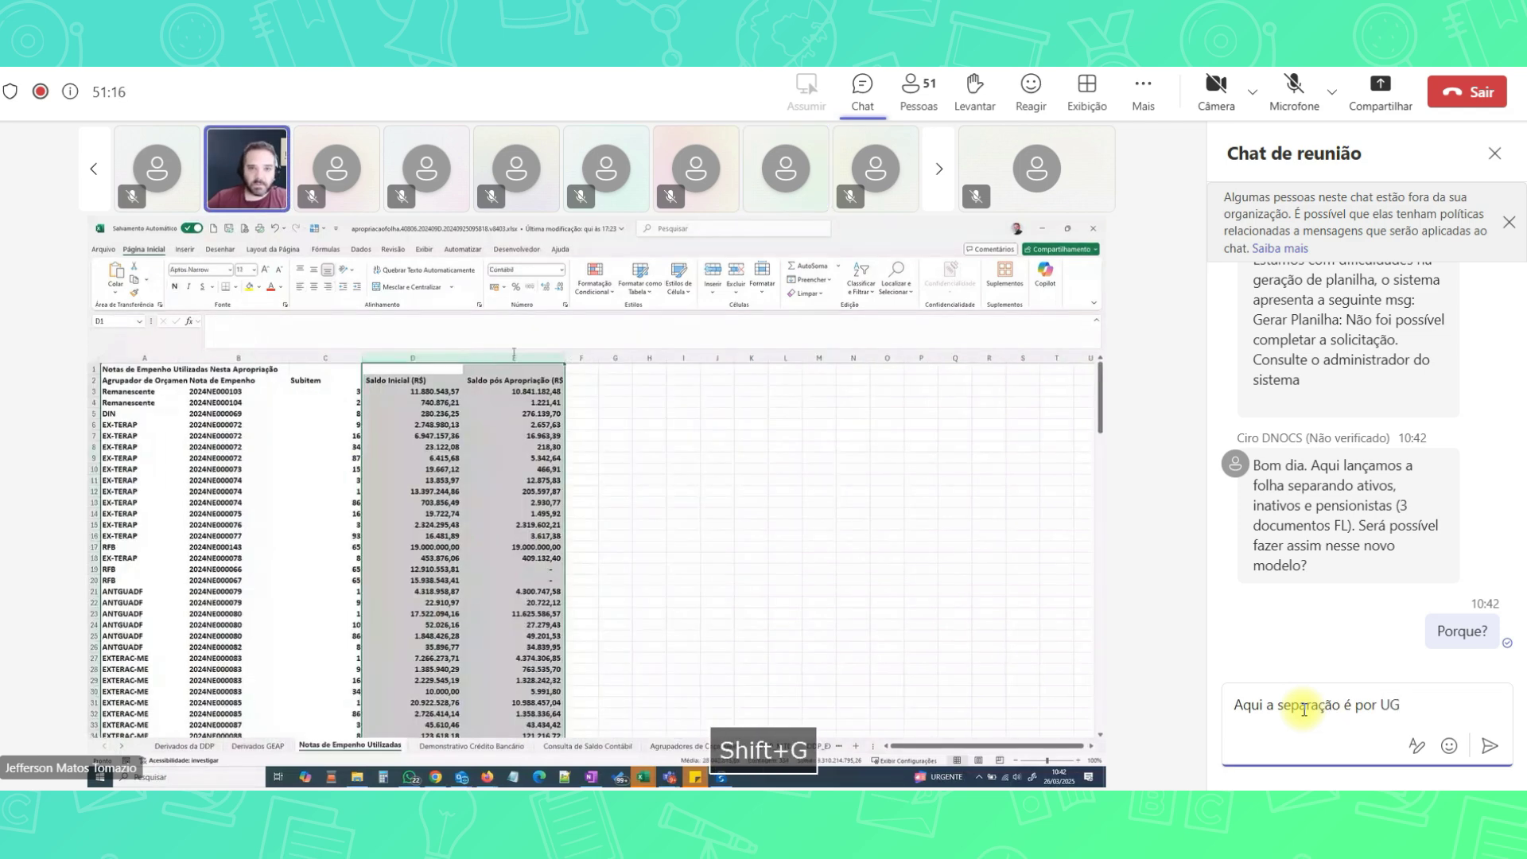
key("BackSpace")
type("UG")
key("Return")
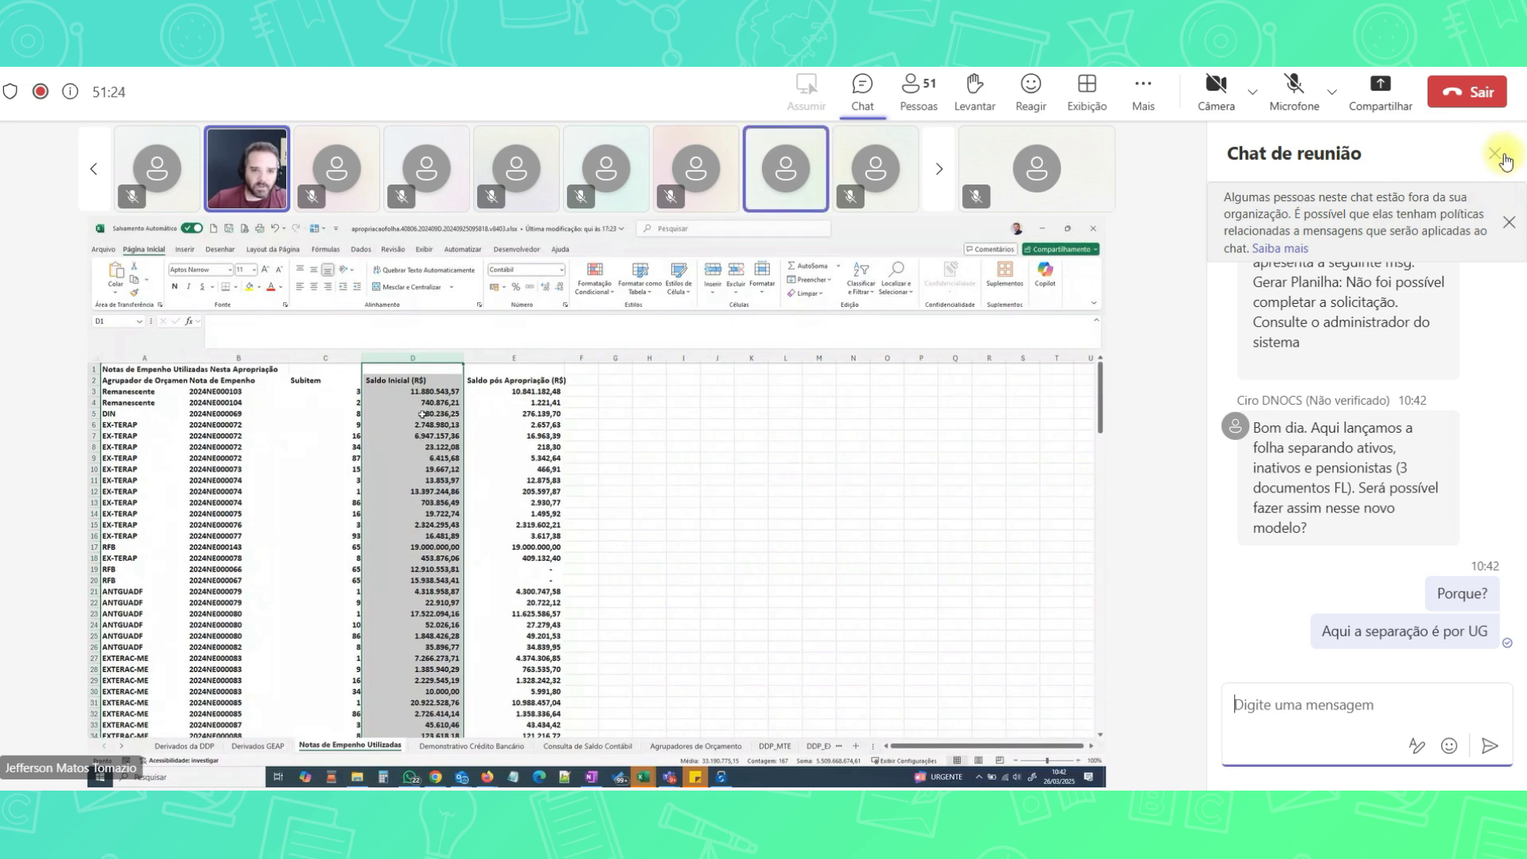
left_click(1497, 157)
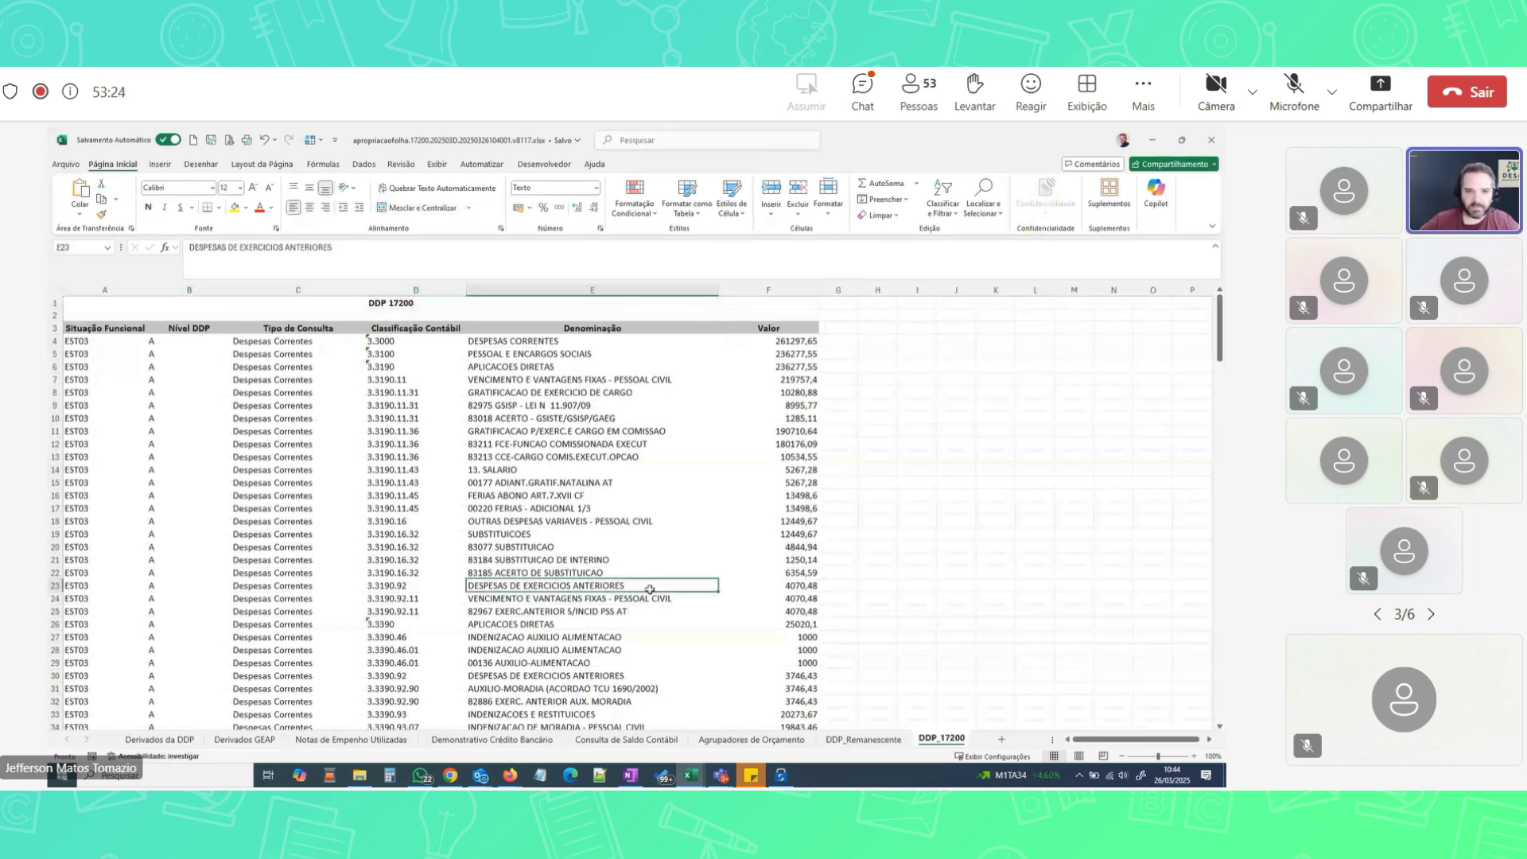
Reopen the meeting chat, read the new replies, and draft "Acho que o sistema utilizam um lógica que separa por UPAG."
left_click(860, 85)
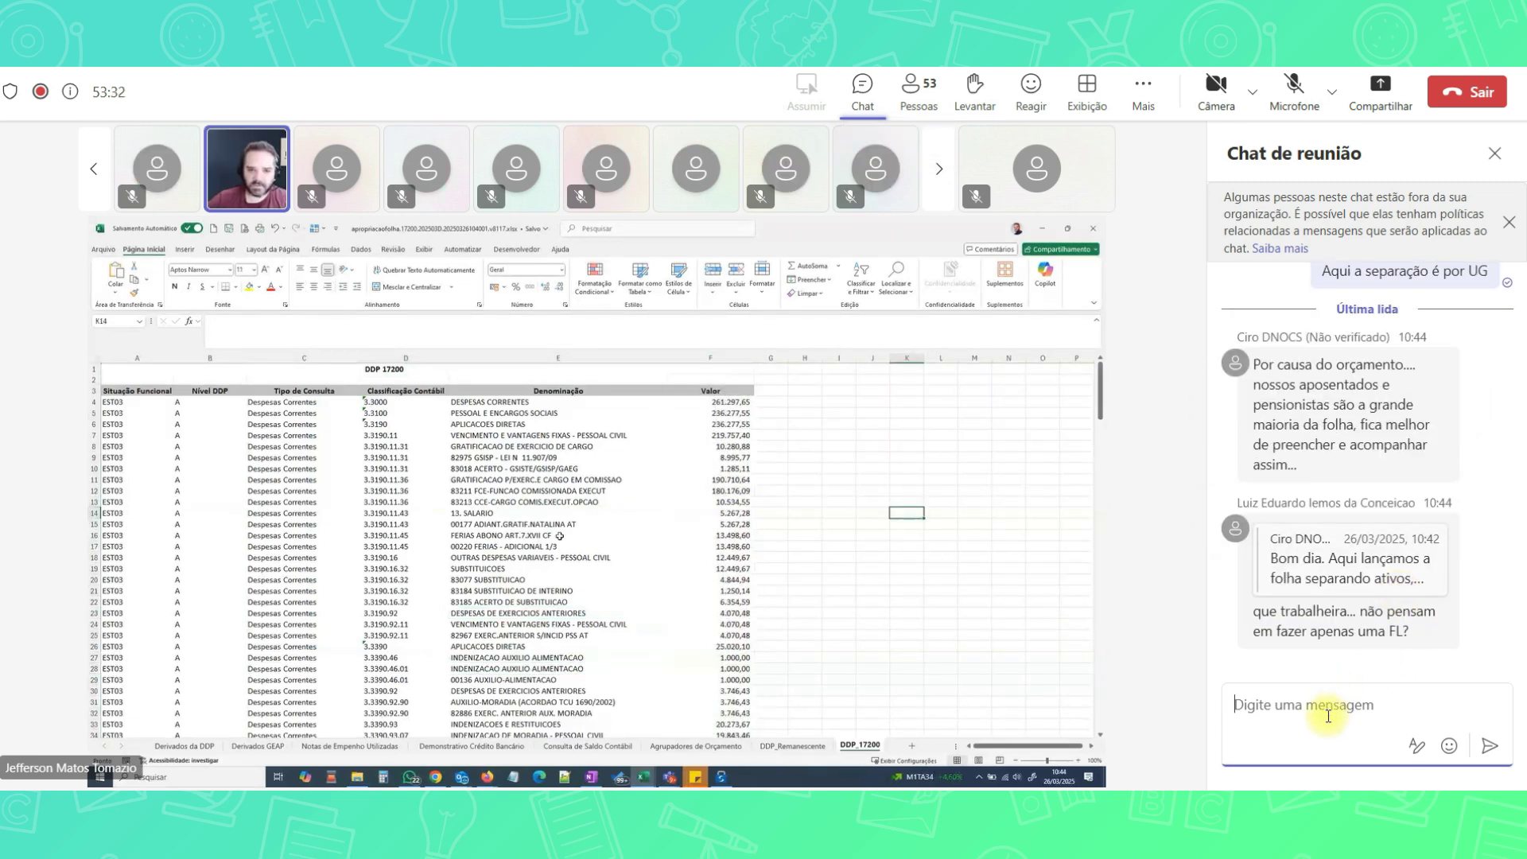
mouse_move(1388, 586)
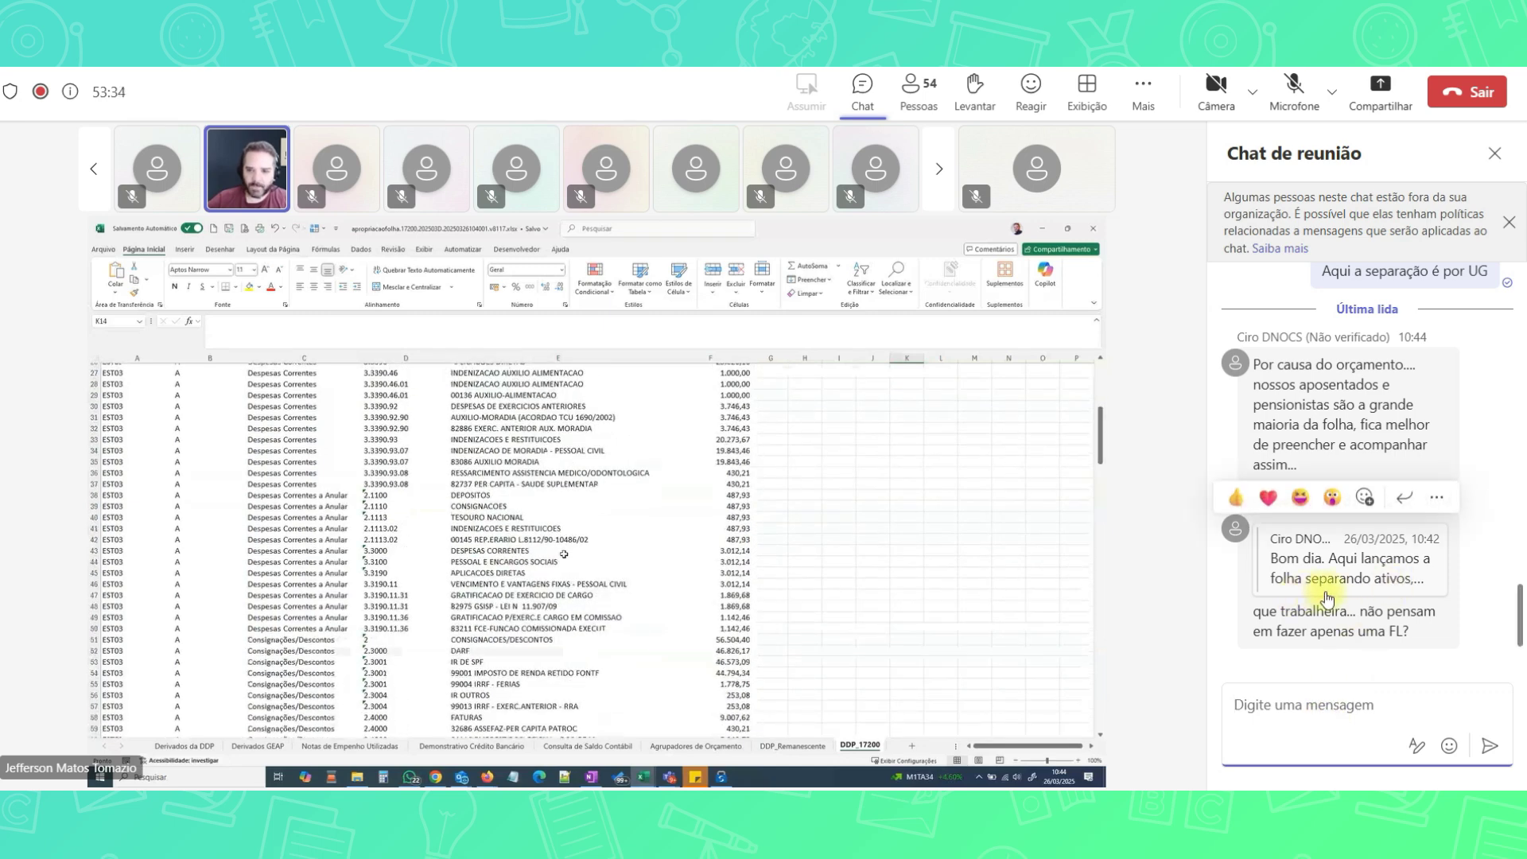
scroll(1392, 533, "up", 2)
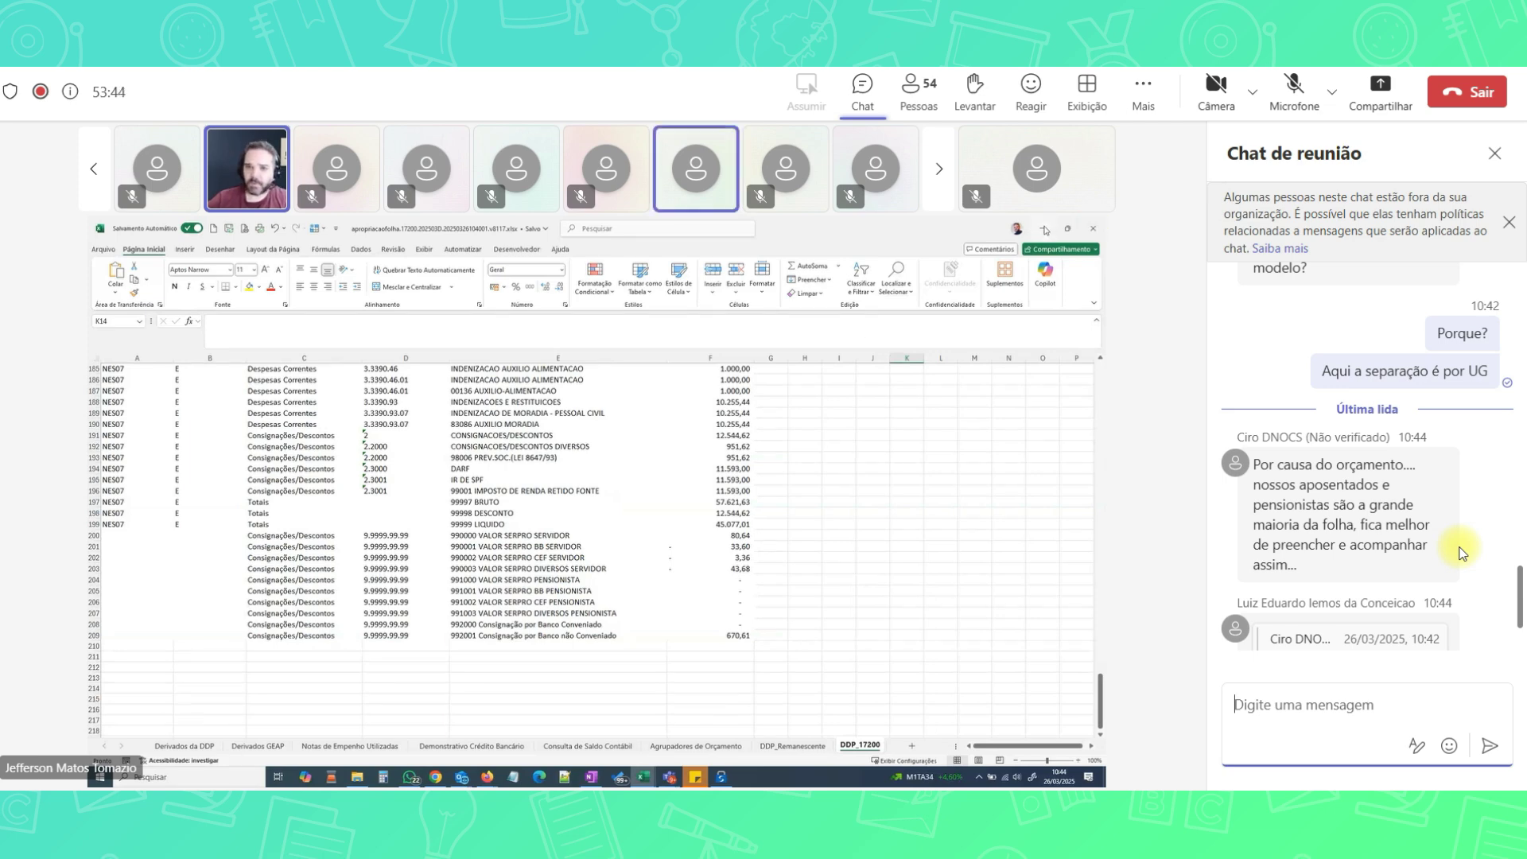
scroll(1432, 557, "down", 2)
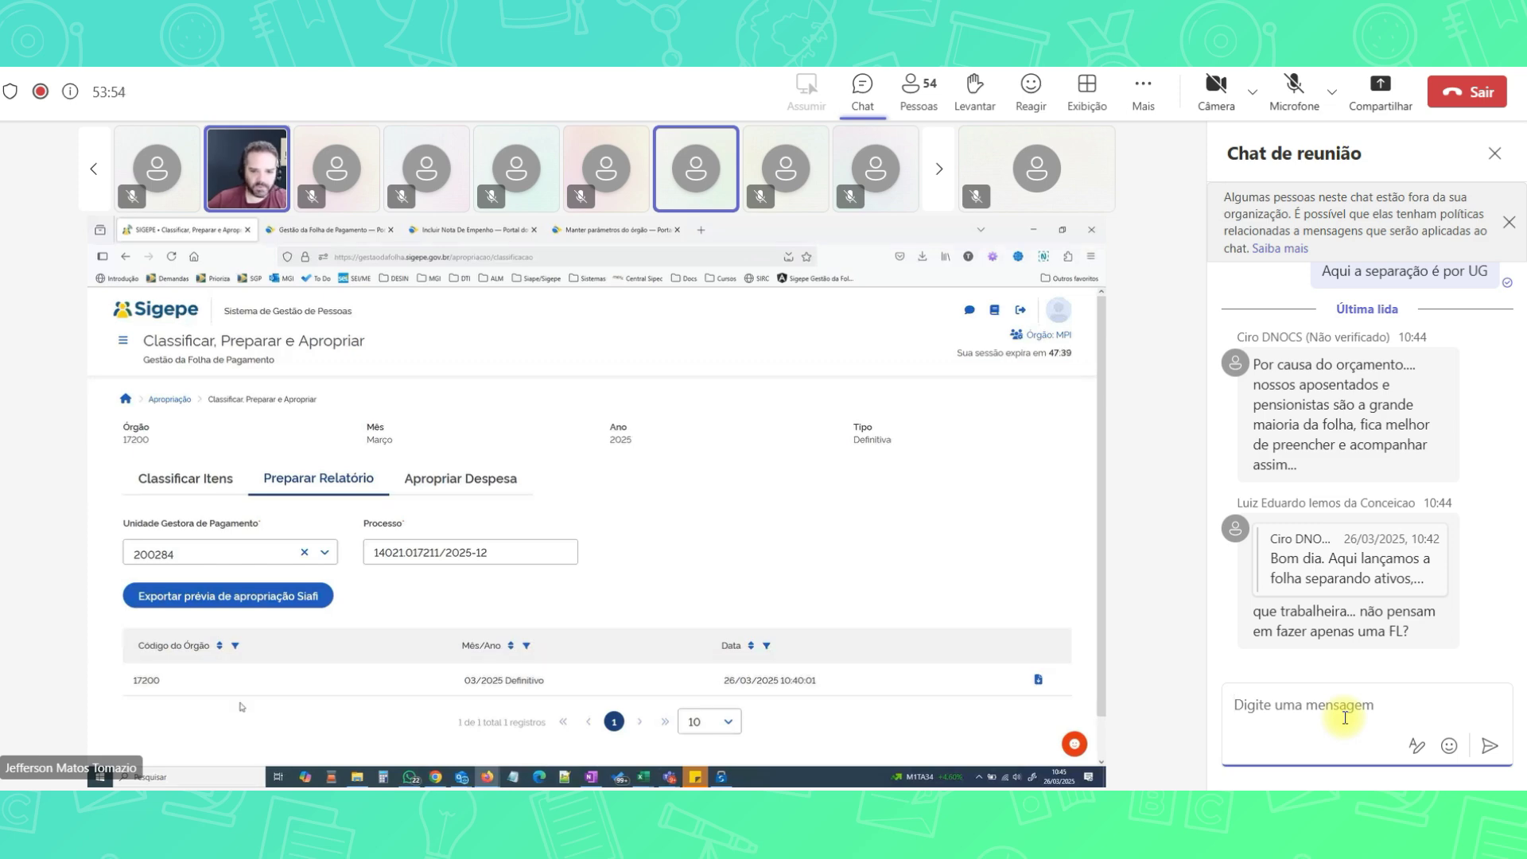
type("Ac")
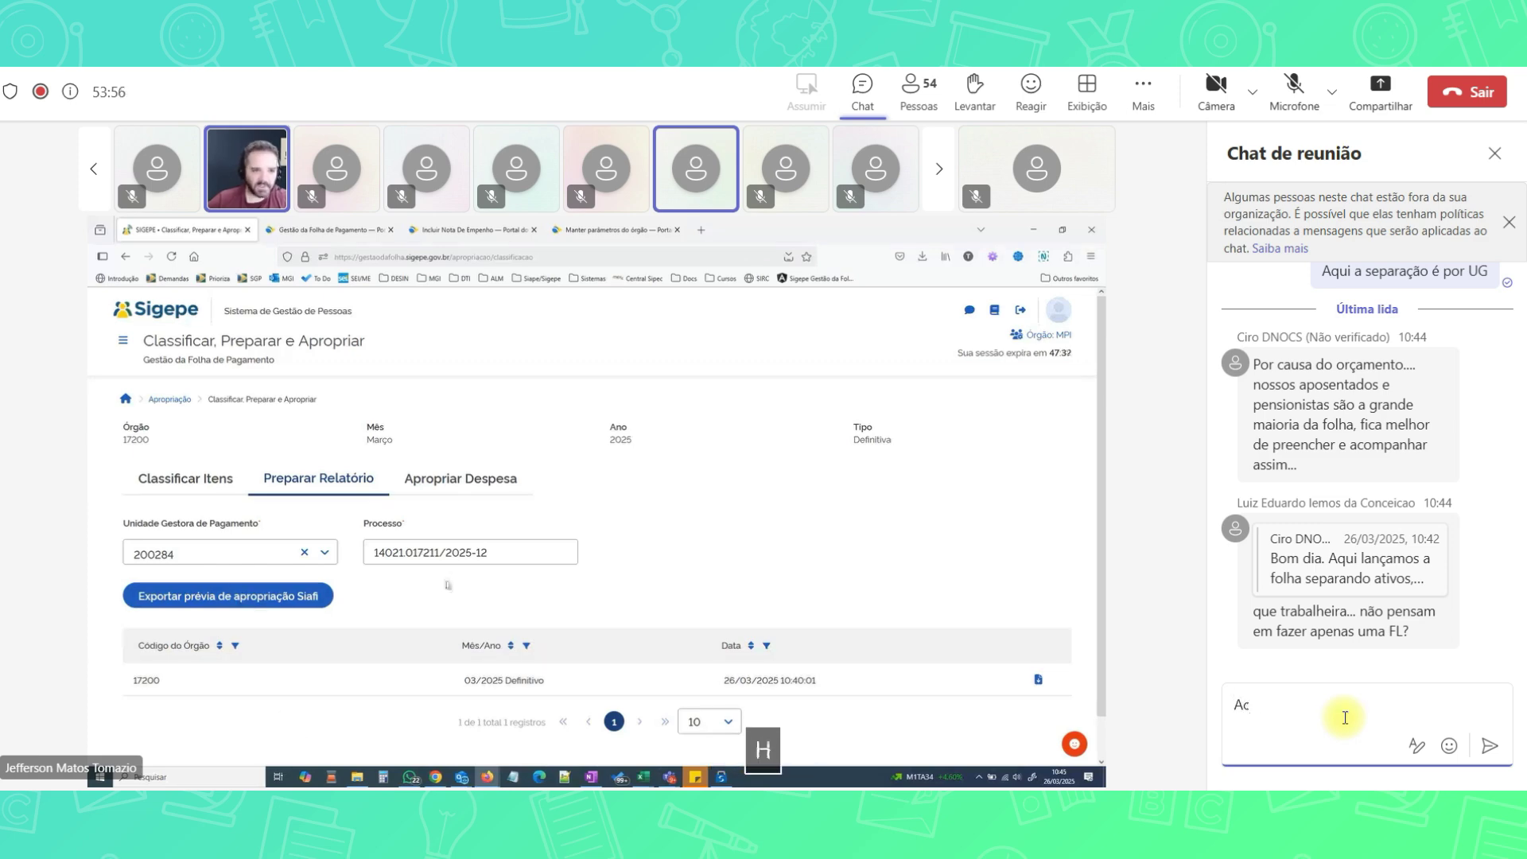
type("ho q")
key("BackSpace")
type("que")
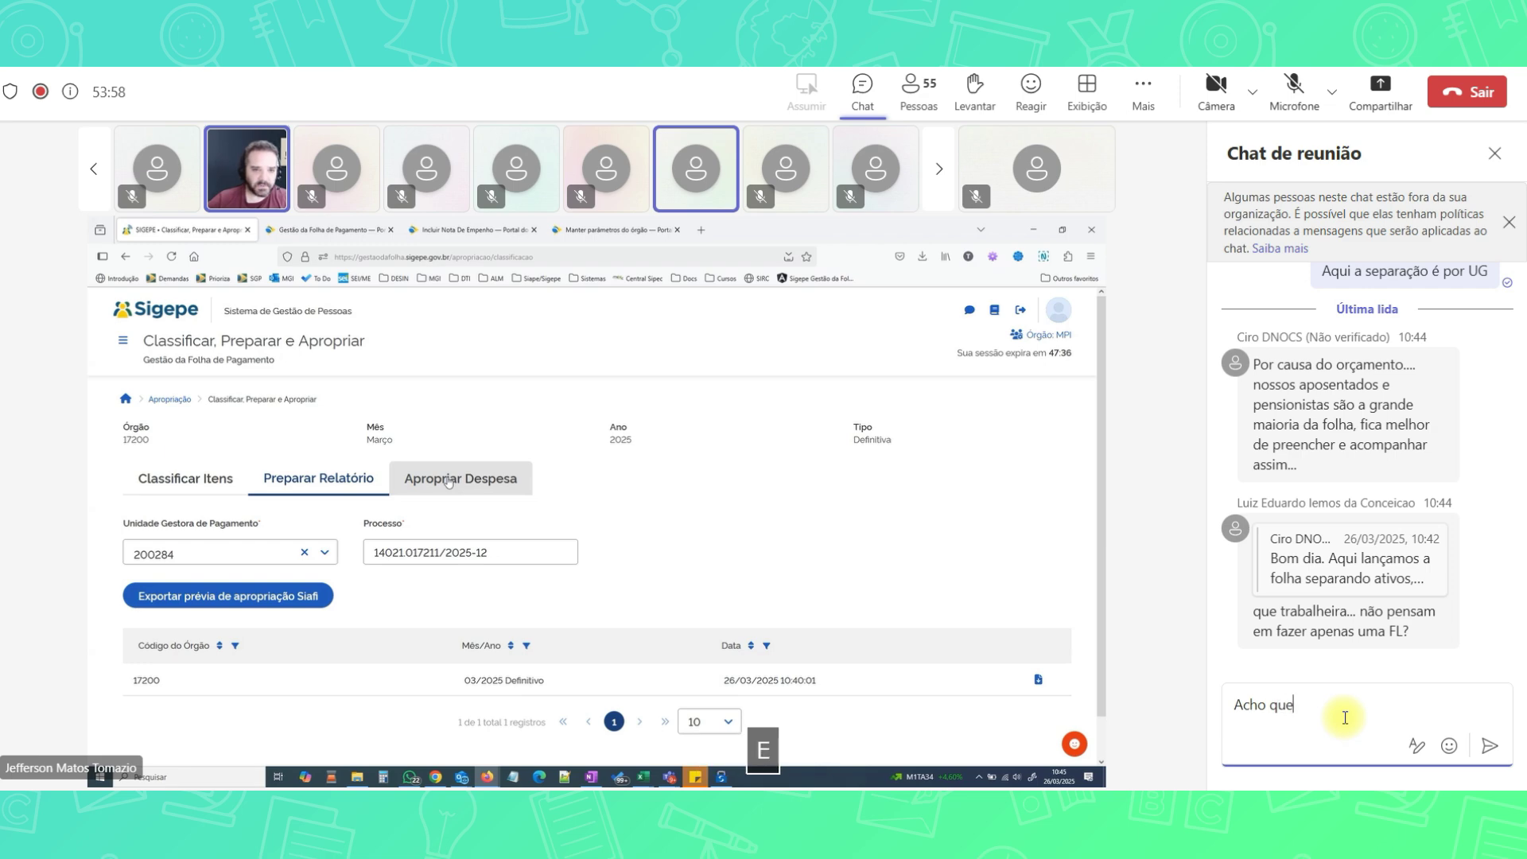
type(" o sistema")
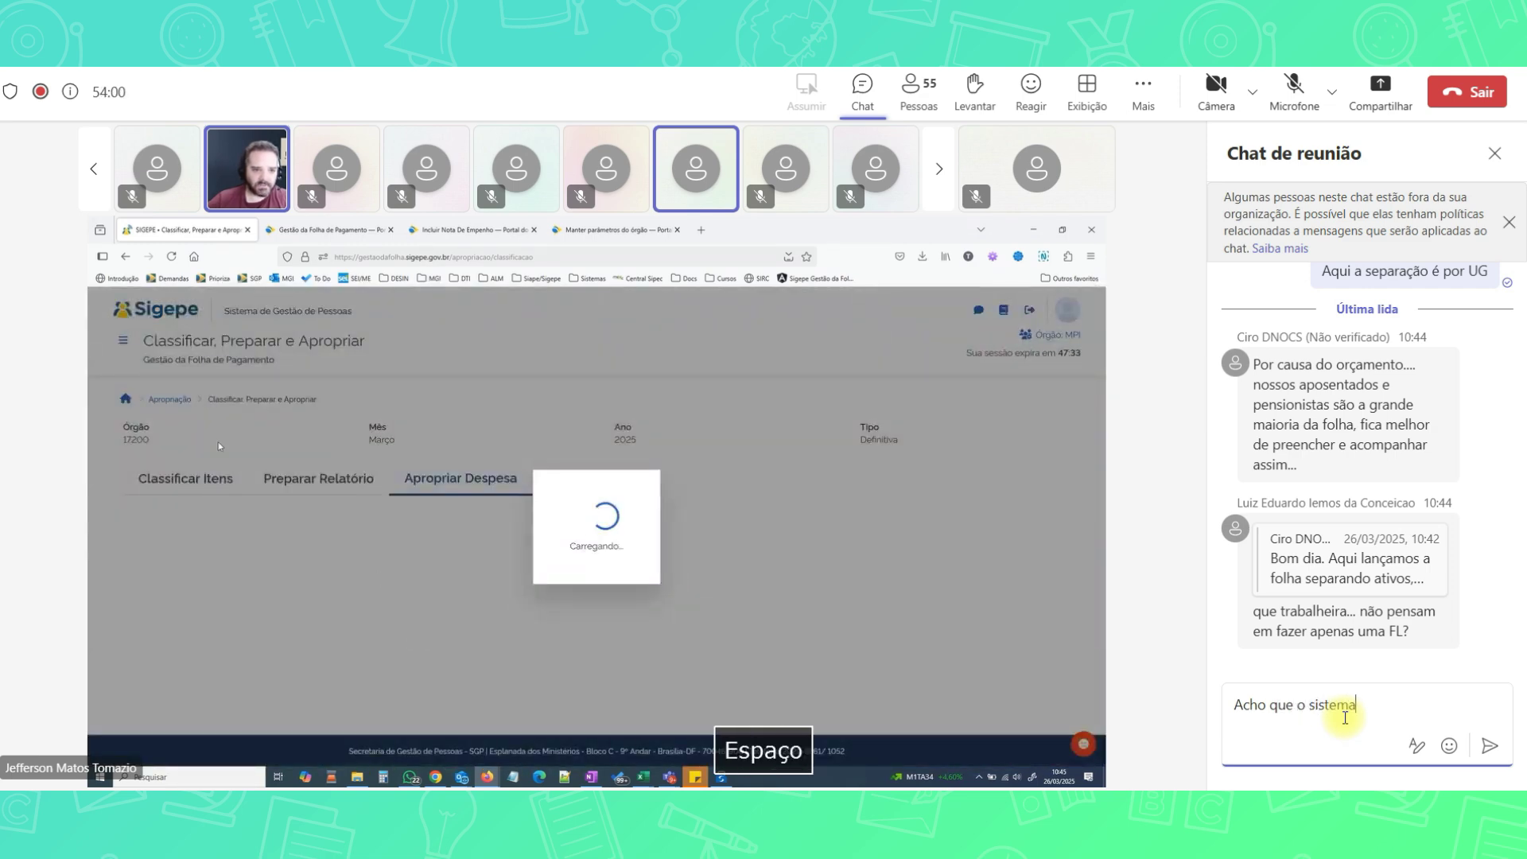
type(" ugi")
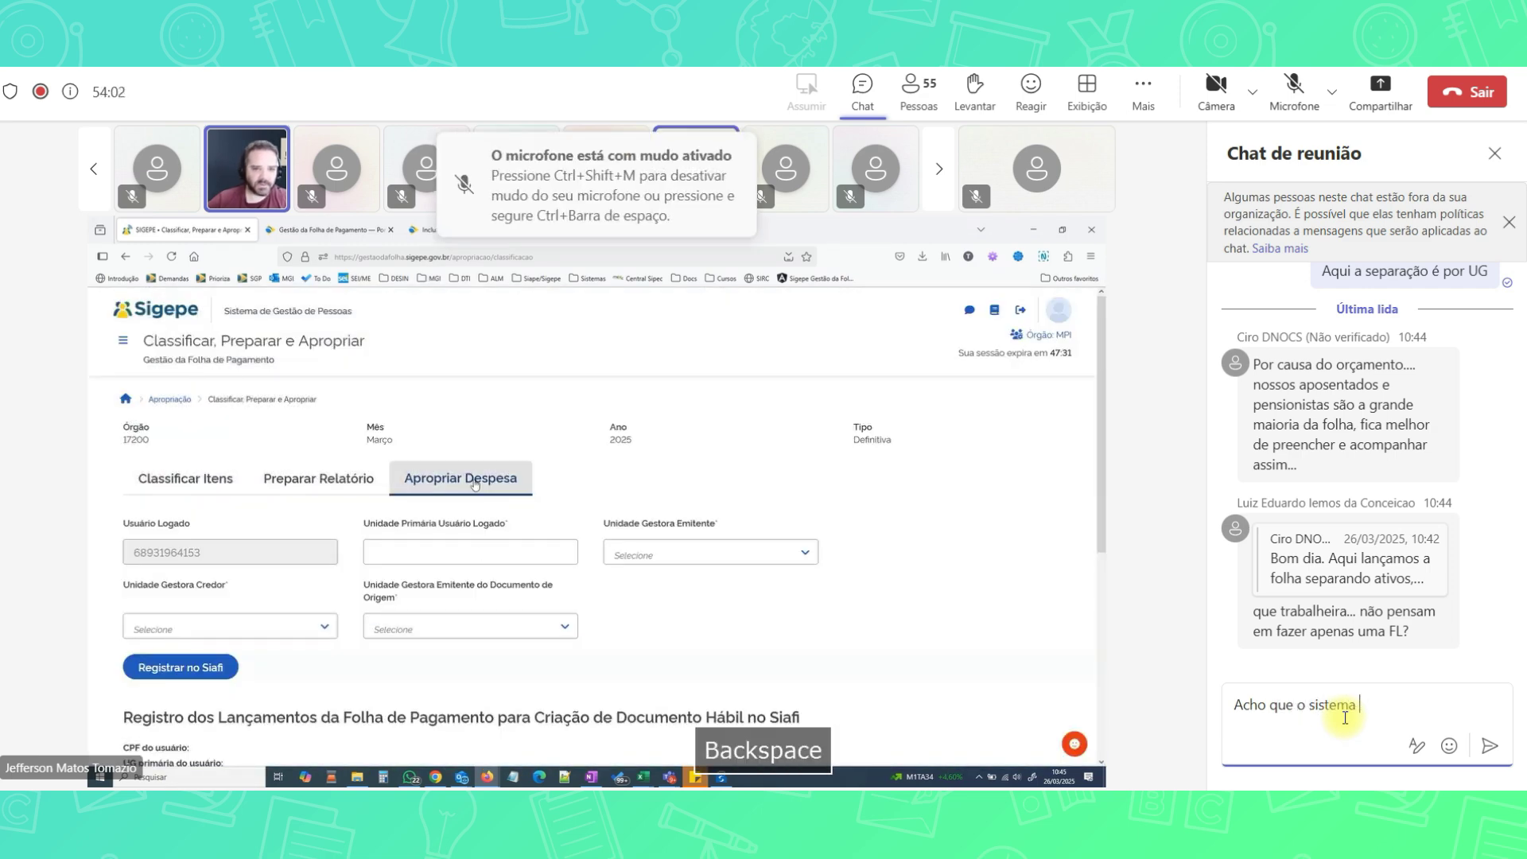
type("tilizam ")
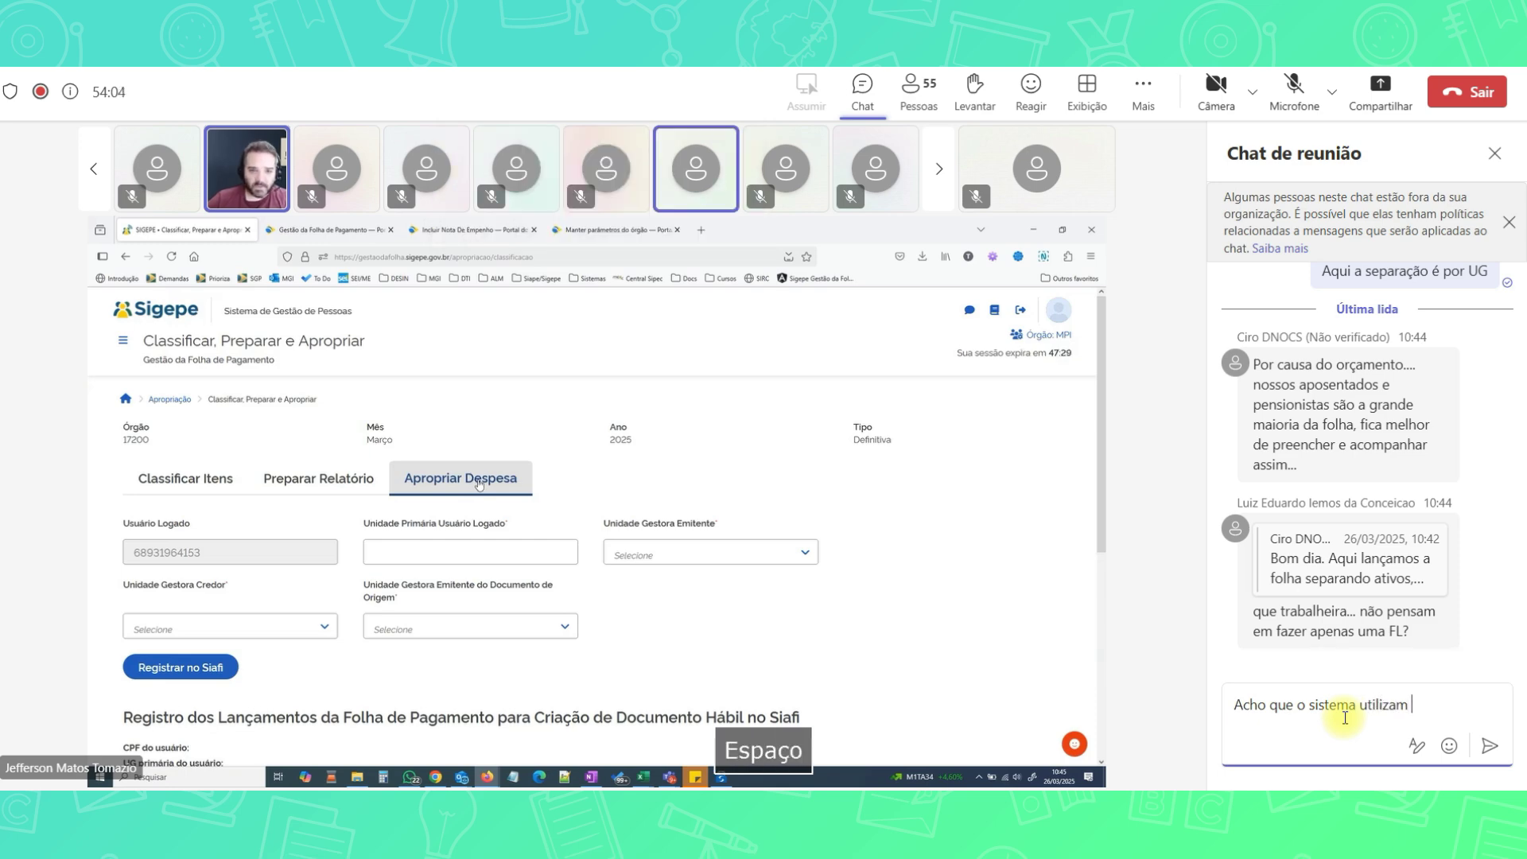
type("um l")
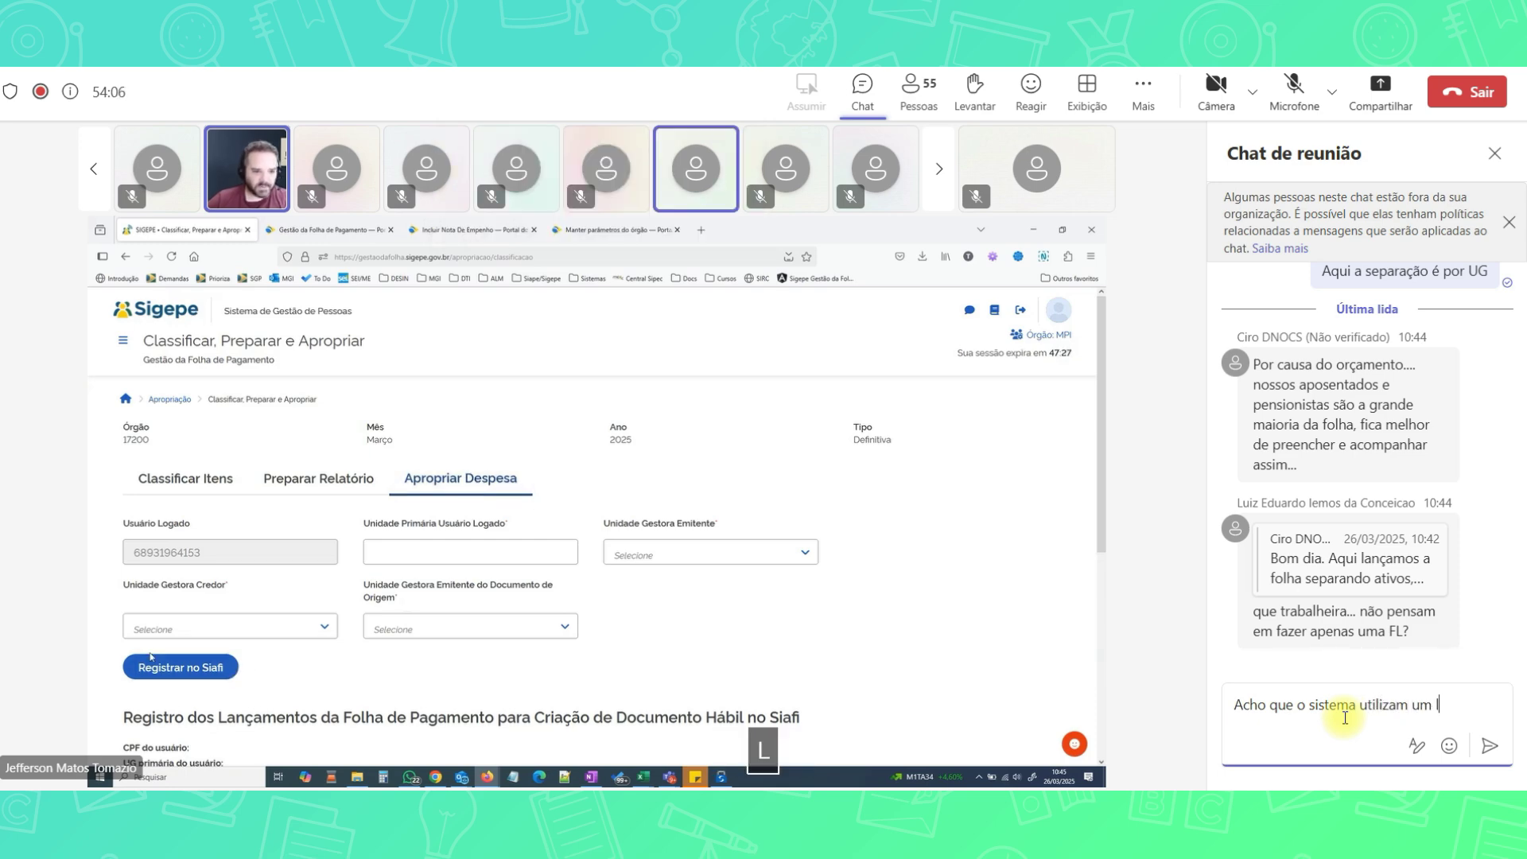
type("ógica que separa")
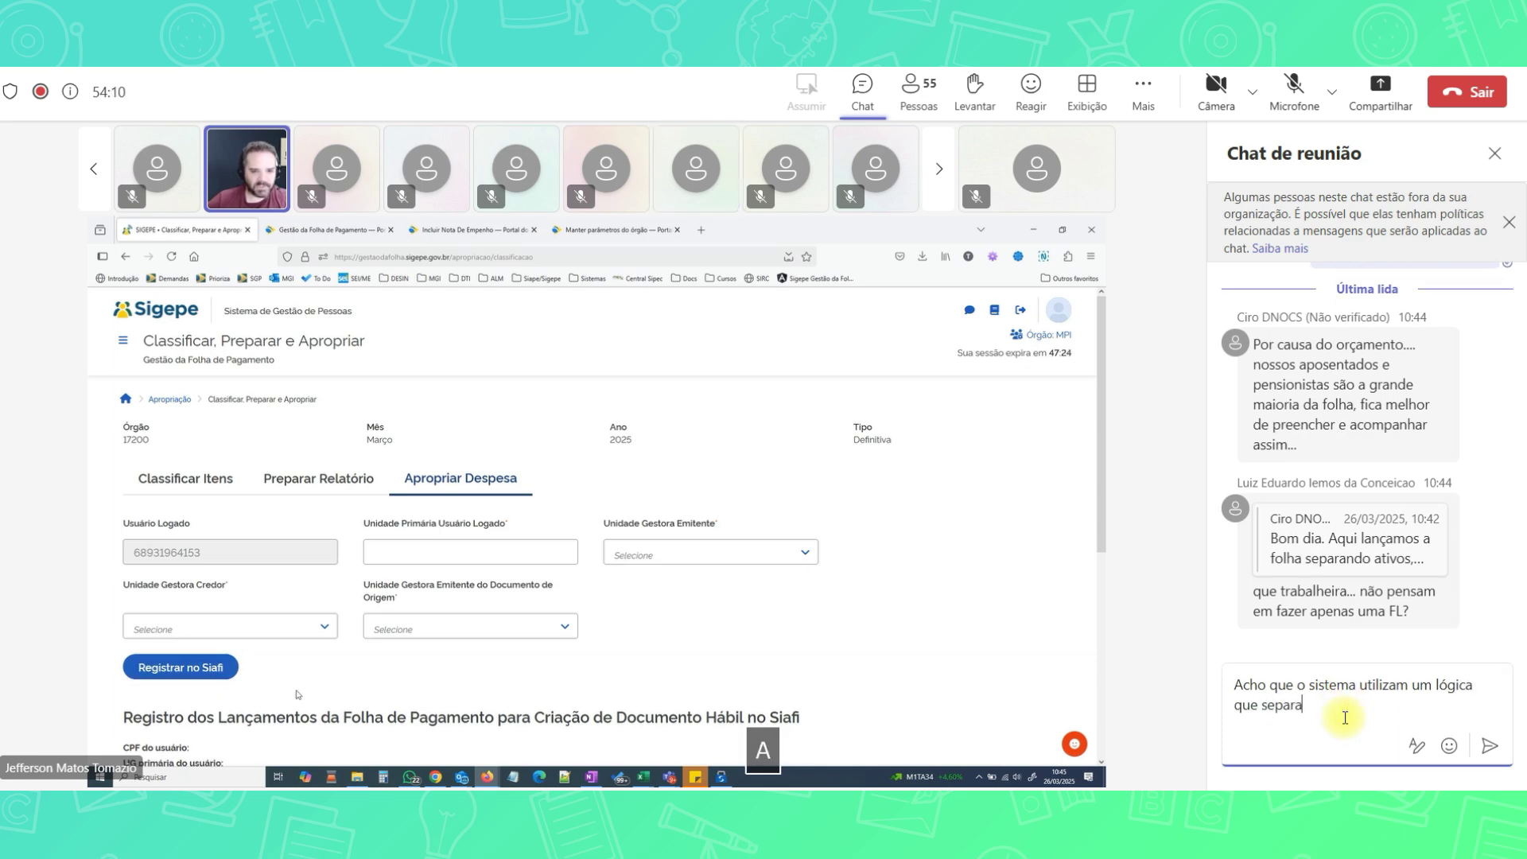
type(" por UG")
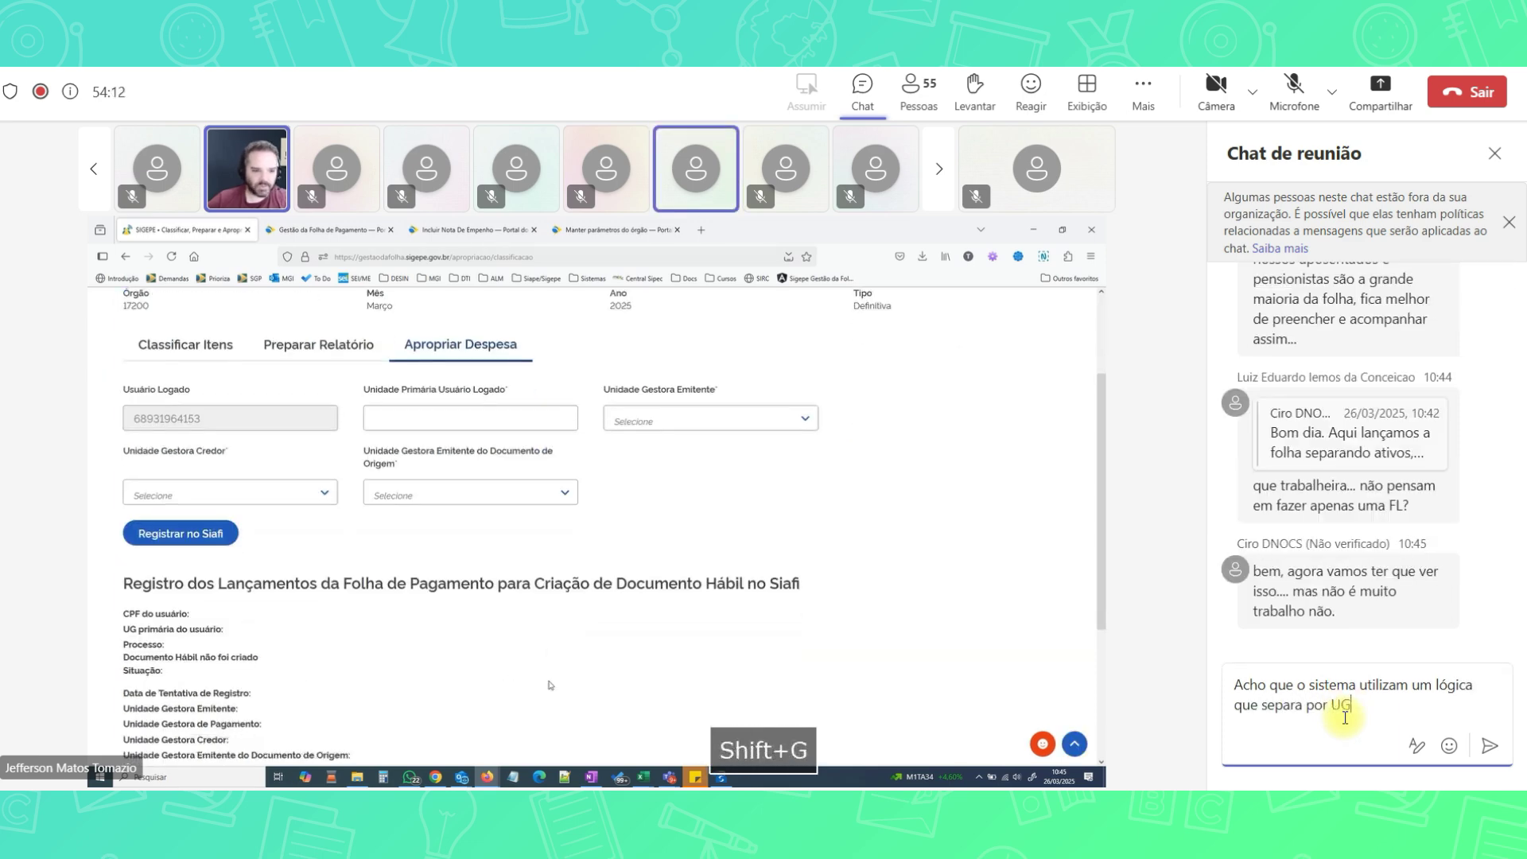
key("BackSpace")
type("PAG")
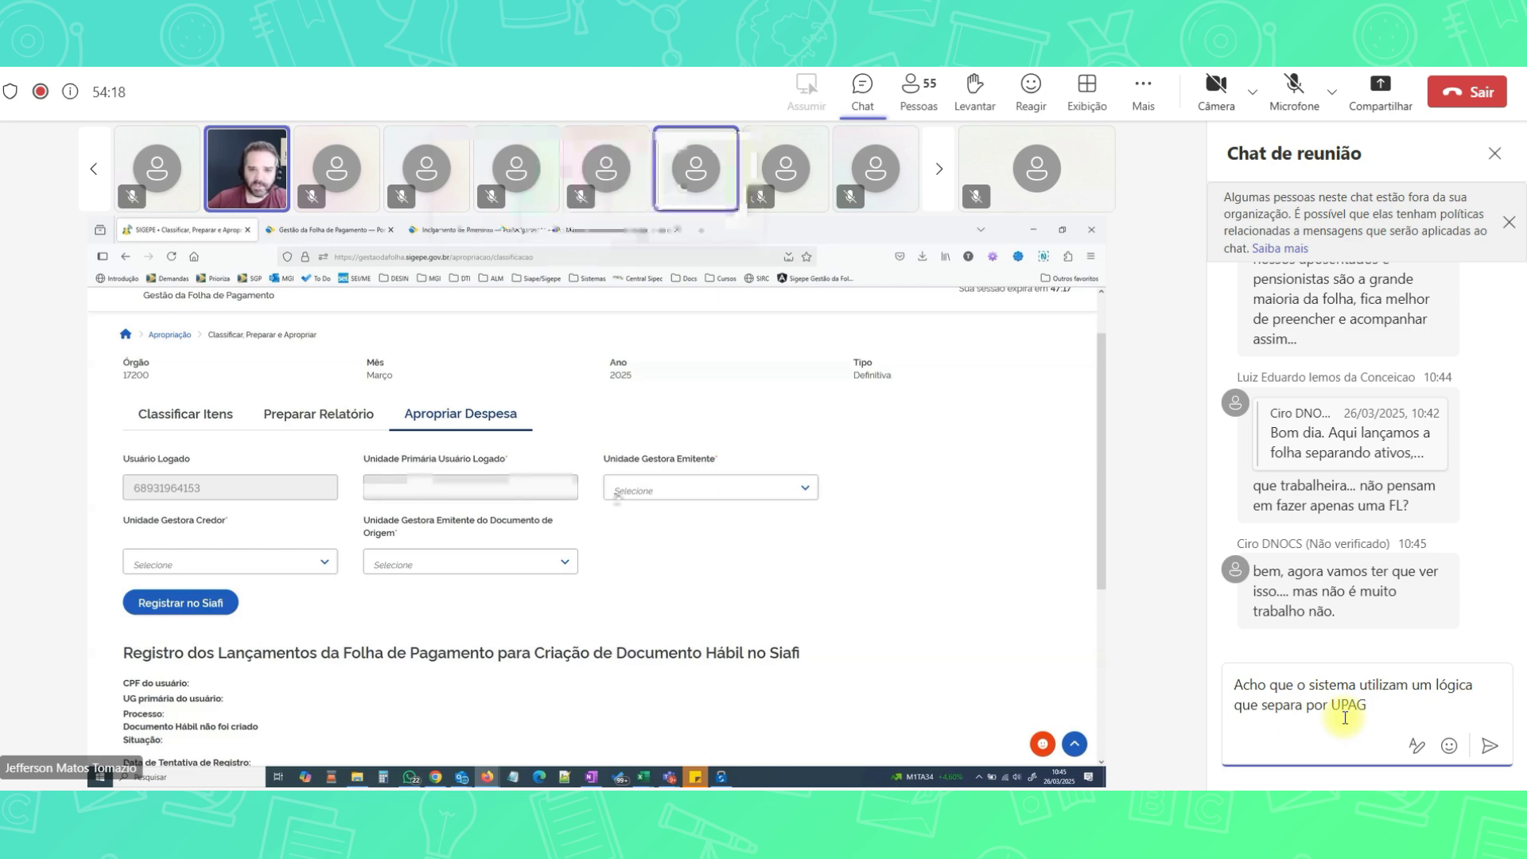
type(". Sc")
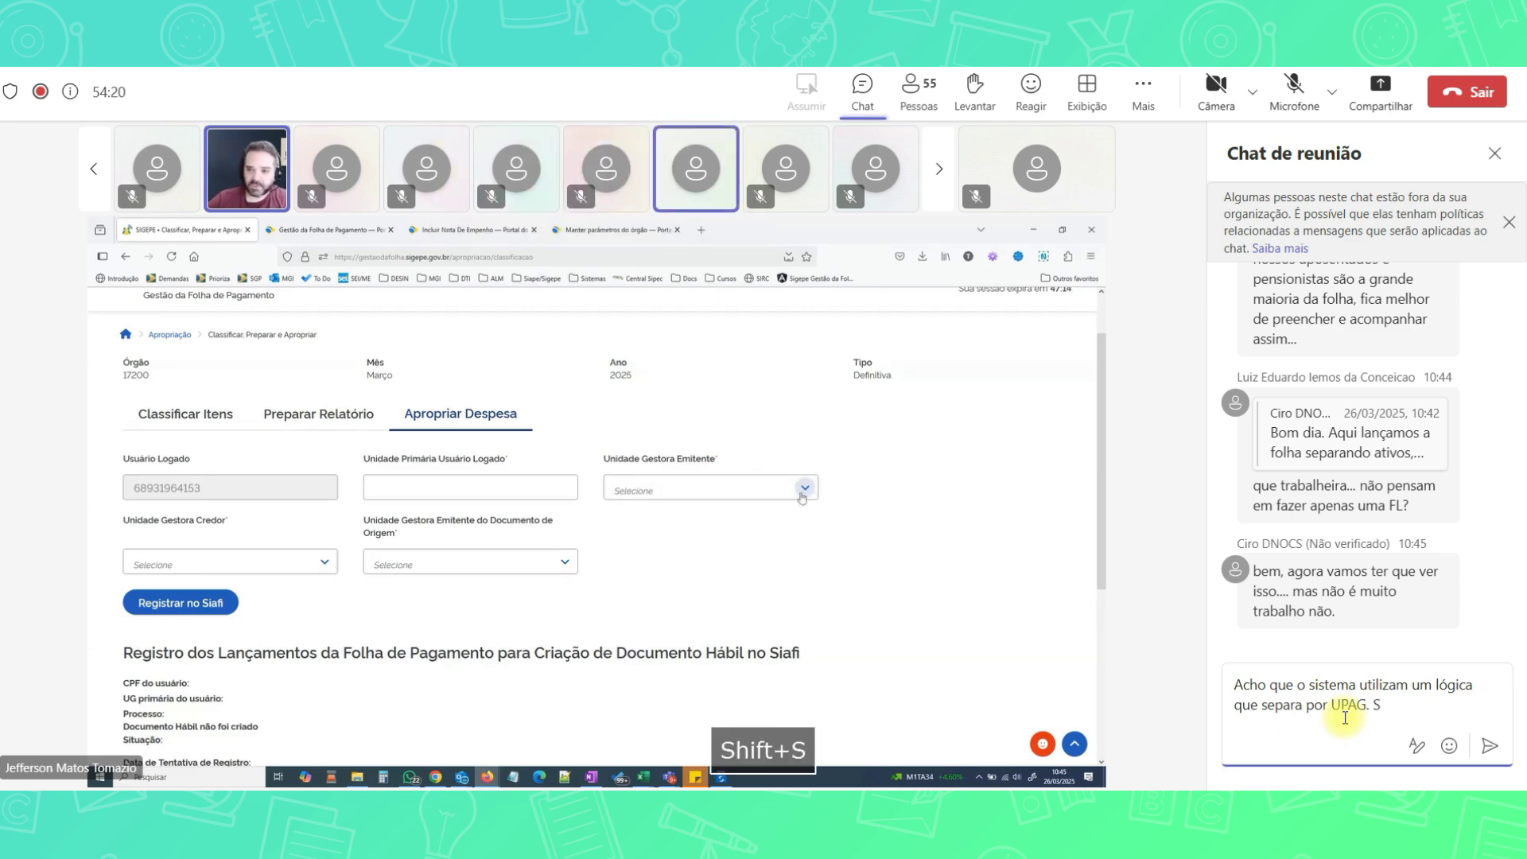
key("BackSpace")
key("BackSpace")
type("se")
key("BackSpace")
key("BackSpace")
type("Sepe")
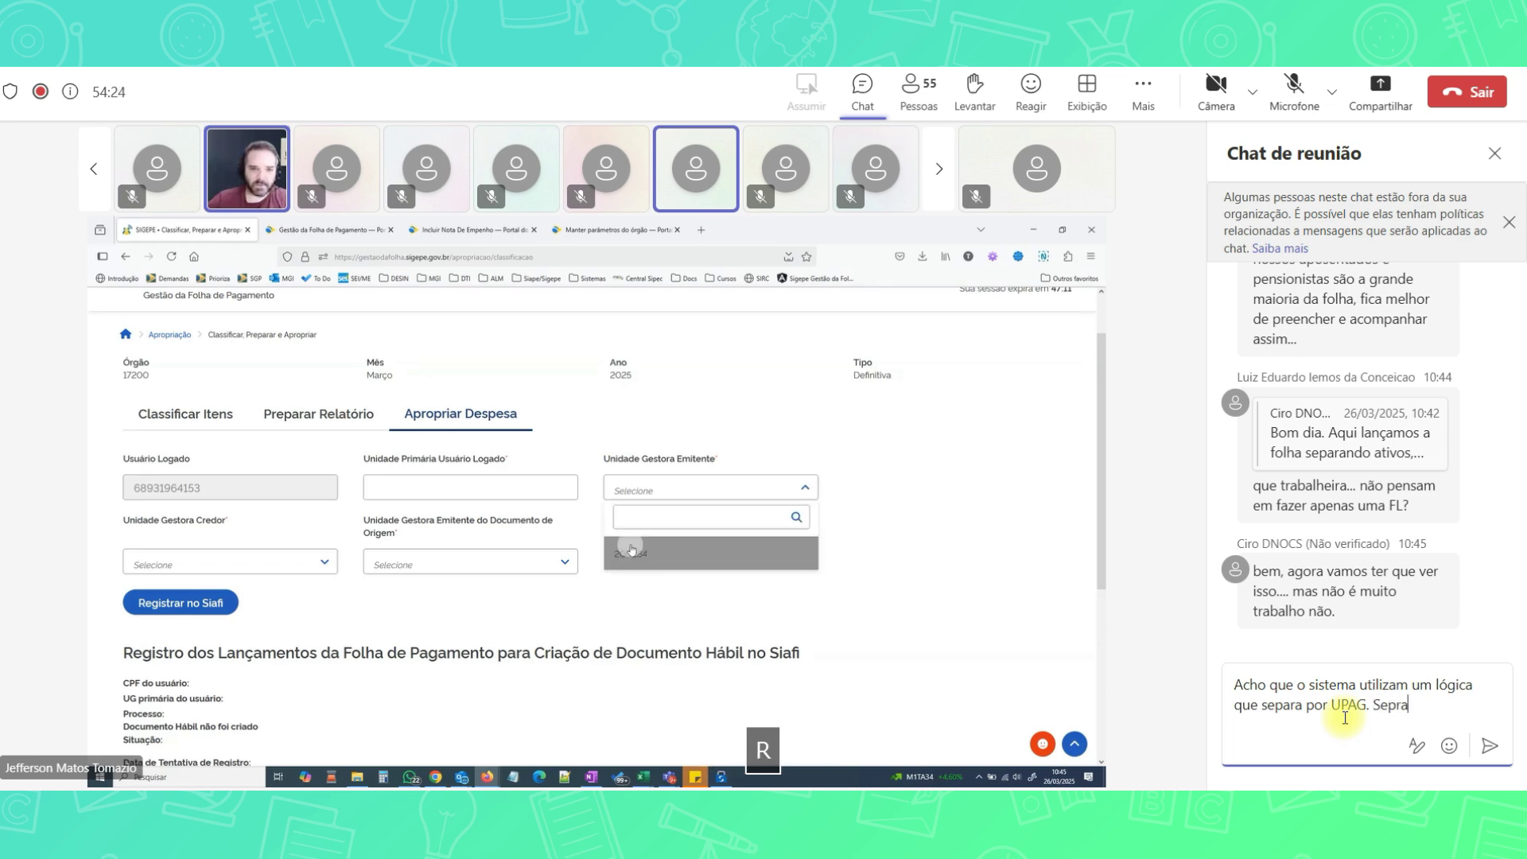
key("BackSpace")
type("arar por ")
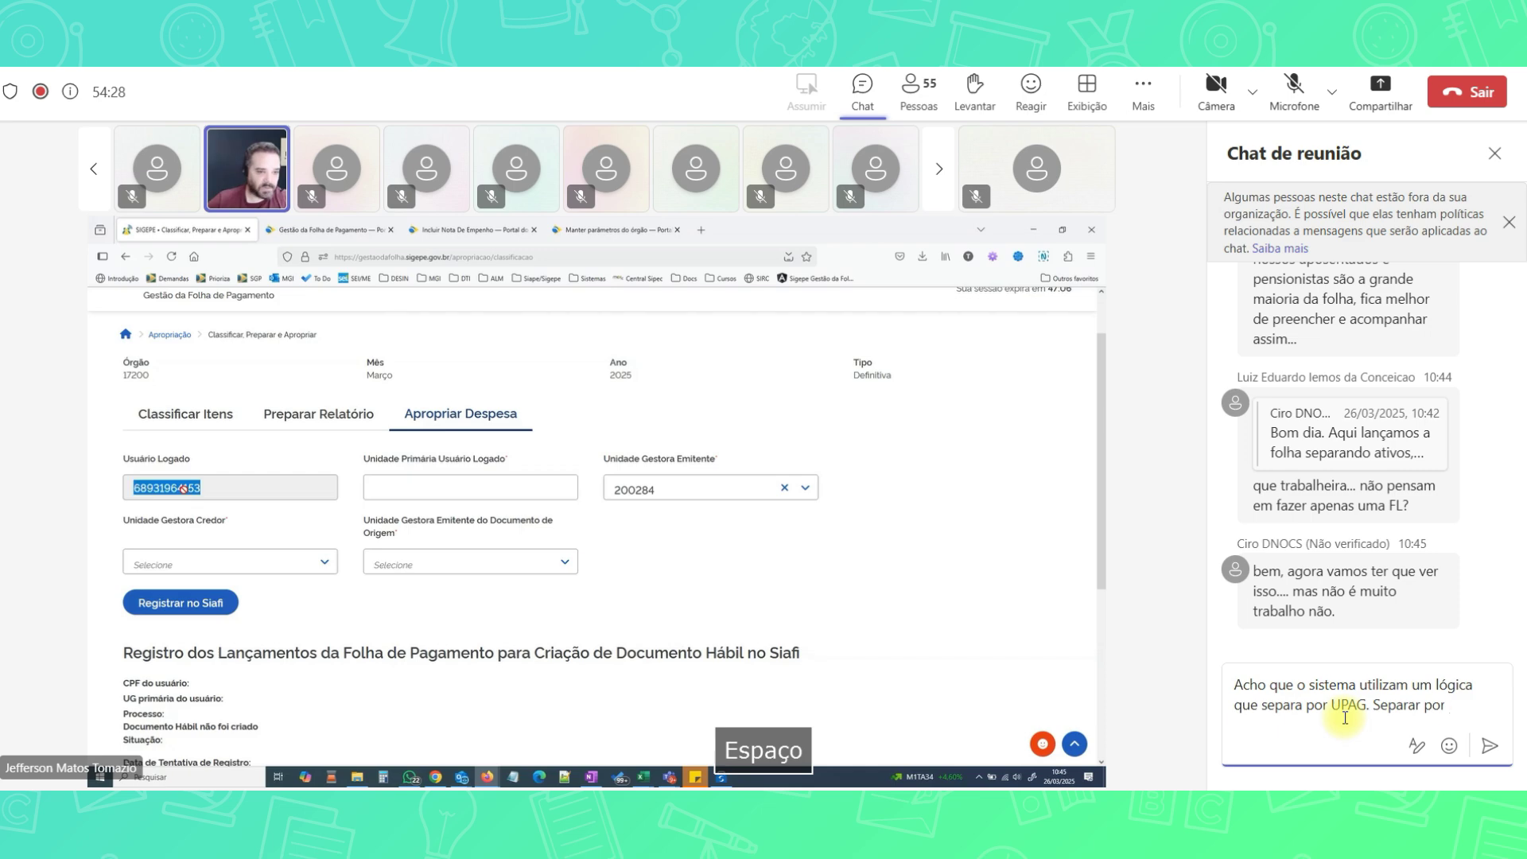
type("apo")
key("BackSpace")
key("BackSpace")
key("BackSpace")
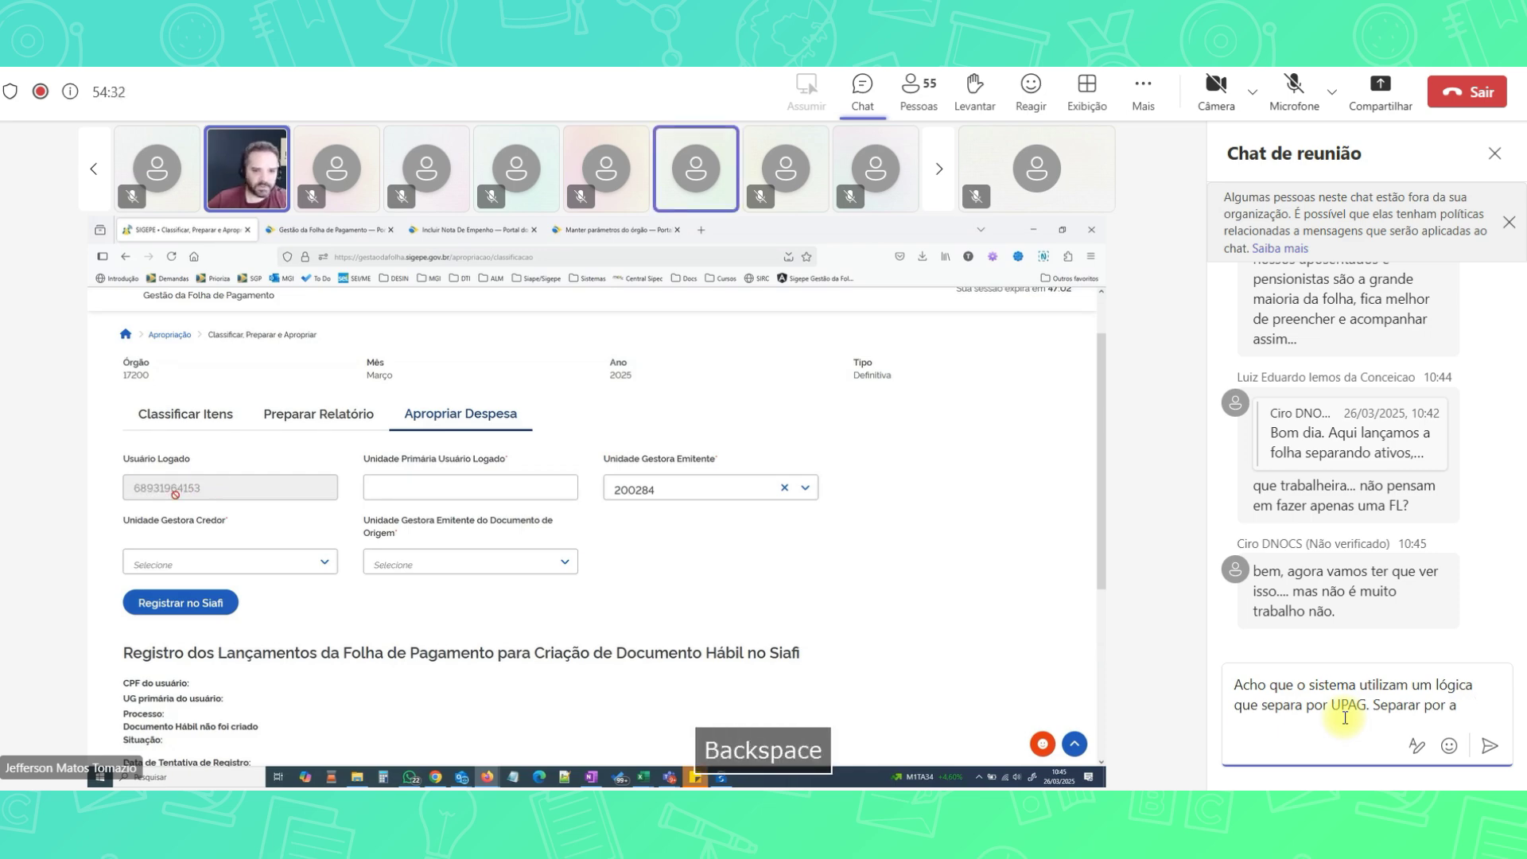
key("BackSpace")
key("BackSpace")
key("BackSpace")
key("BackSpace")
key("BackSpace")
key("BackSpace")
key("BackSpace")
key("BackSpace")
key("BackSpace")
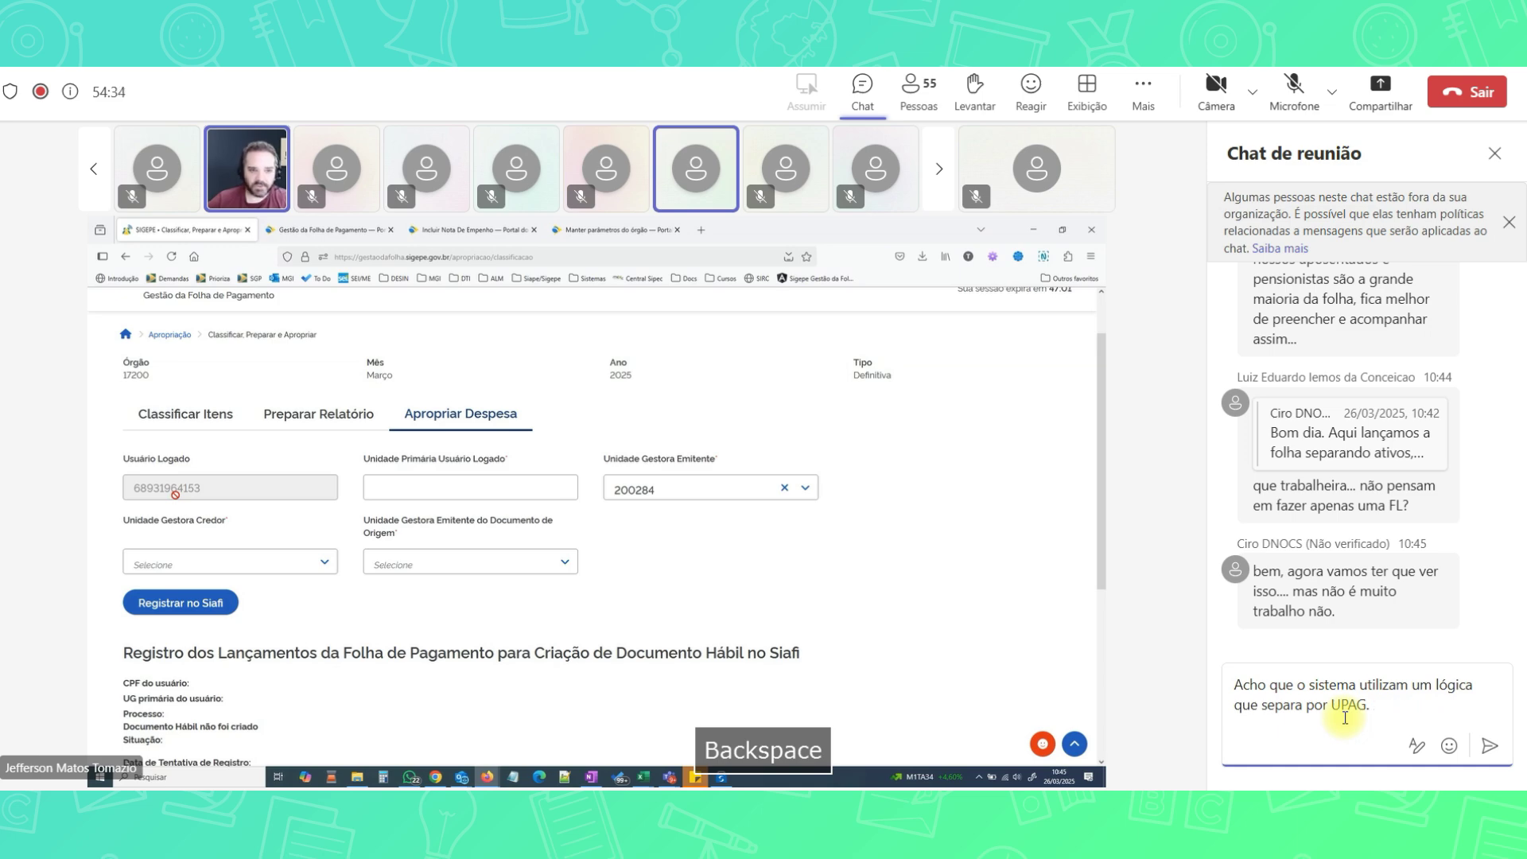
Complete the drafted chat message with "Acho que esse tipo de separação não é possível" and send it
type("Acho q")
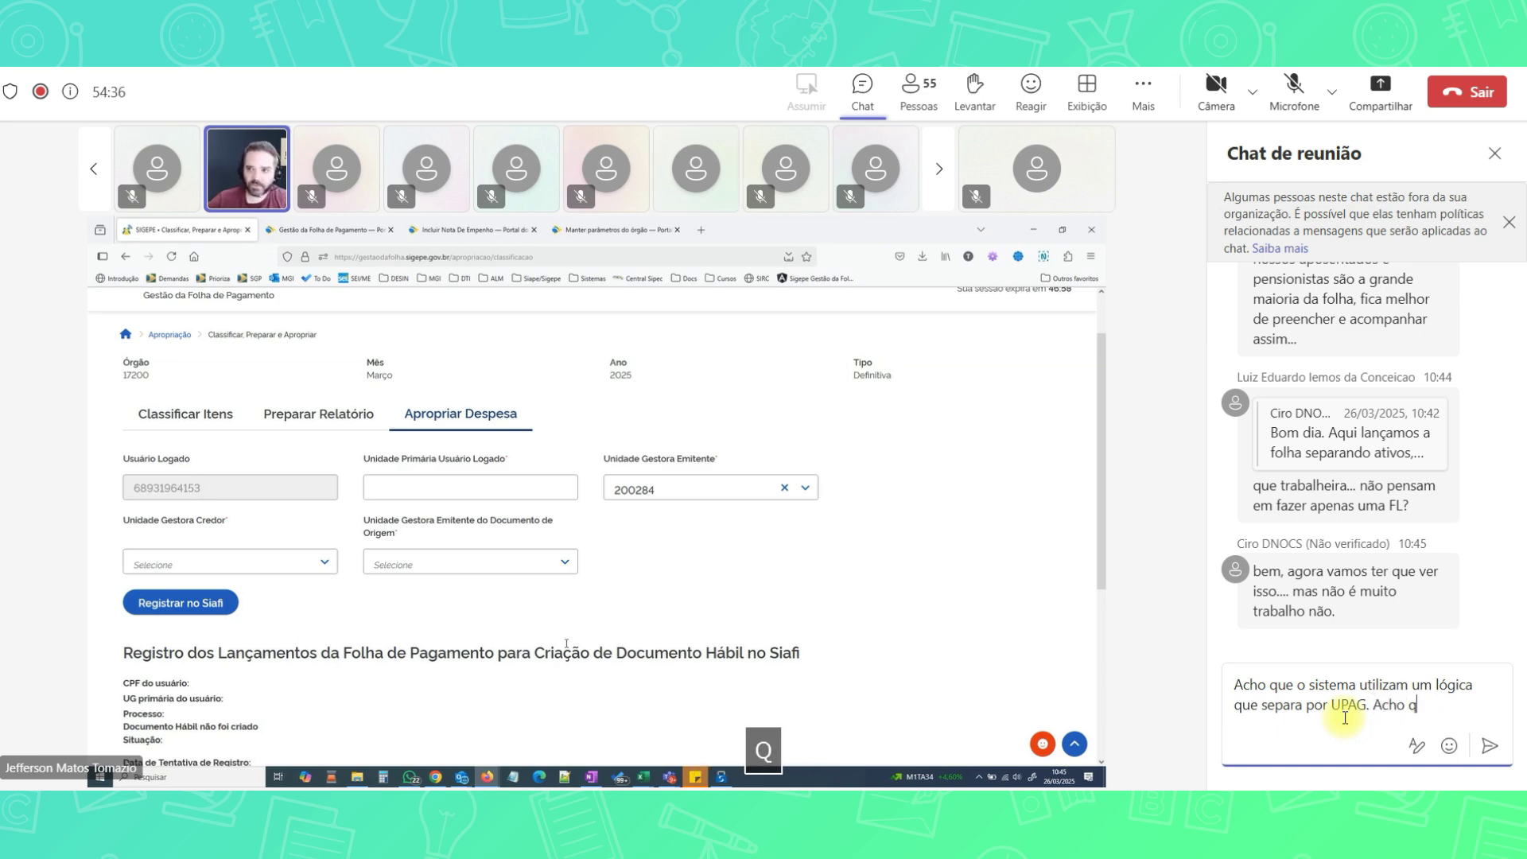
type("ue esse tipo")
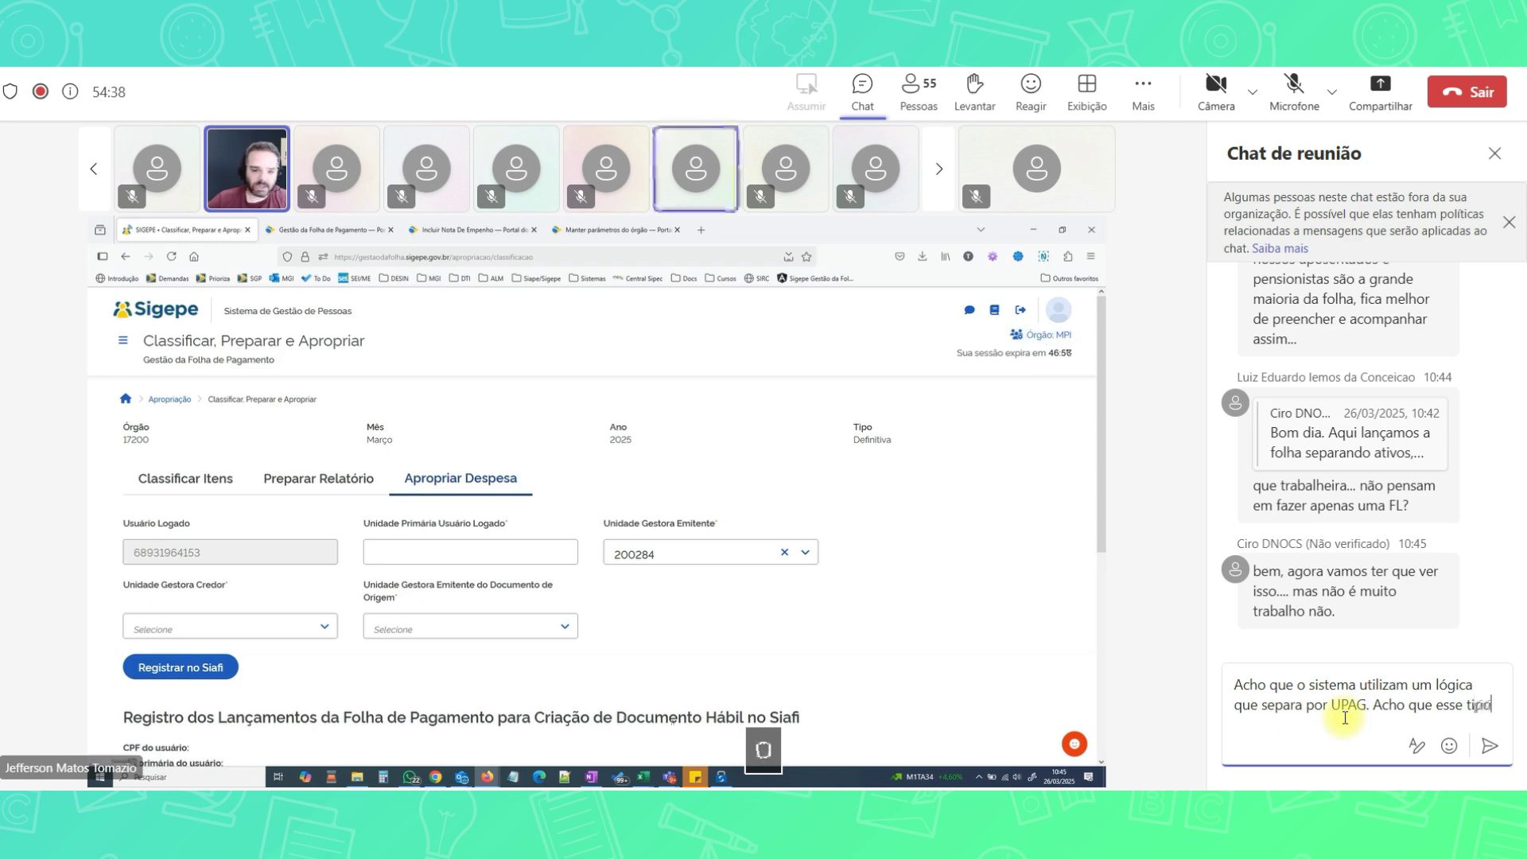
type(" de separa")
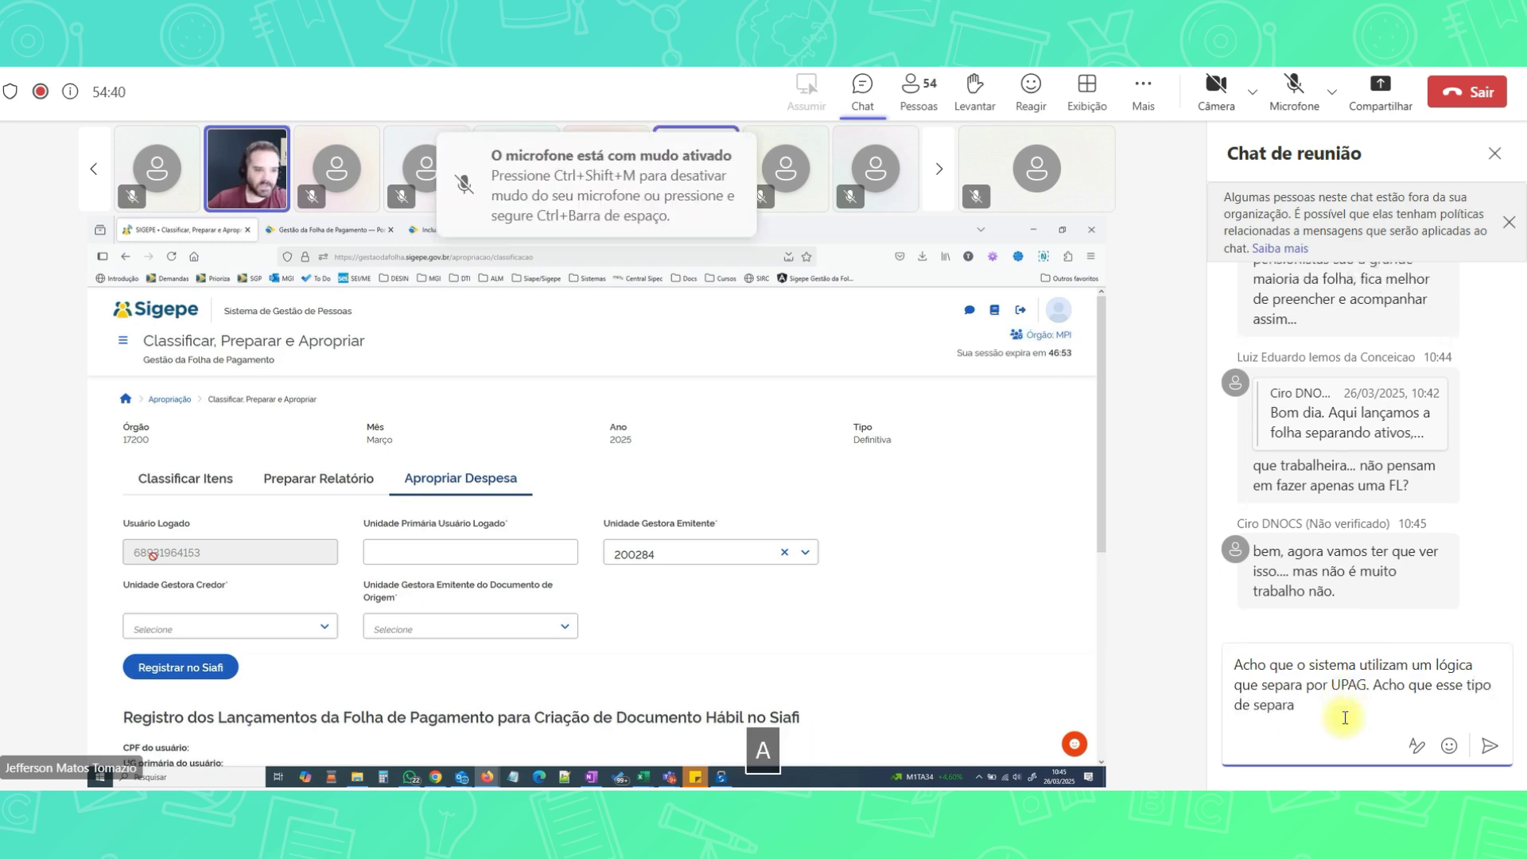
type("ção não é ps")
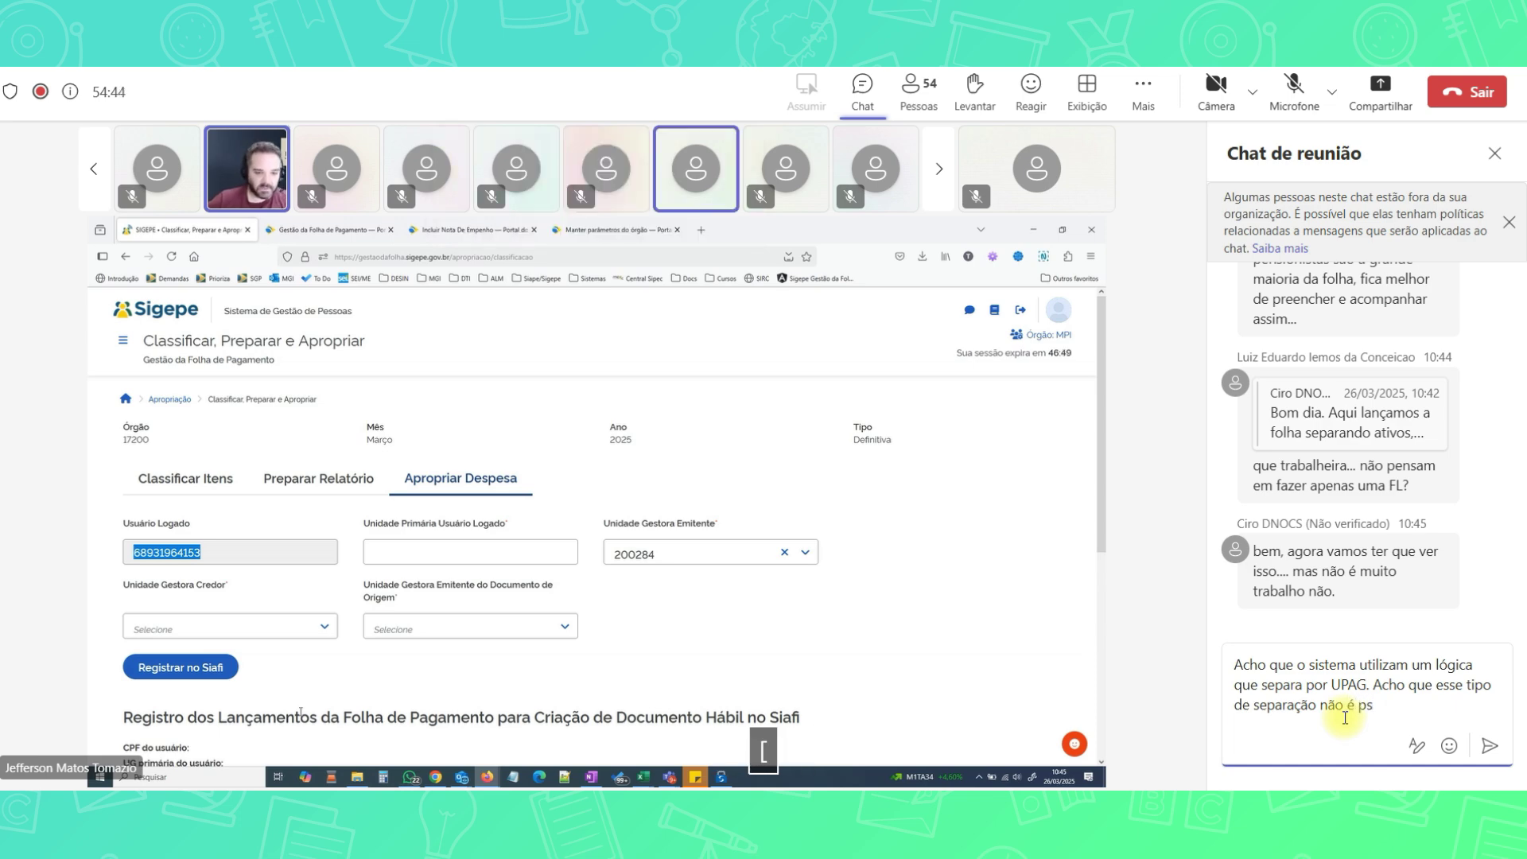
key("BackSpace")
type("ossível")
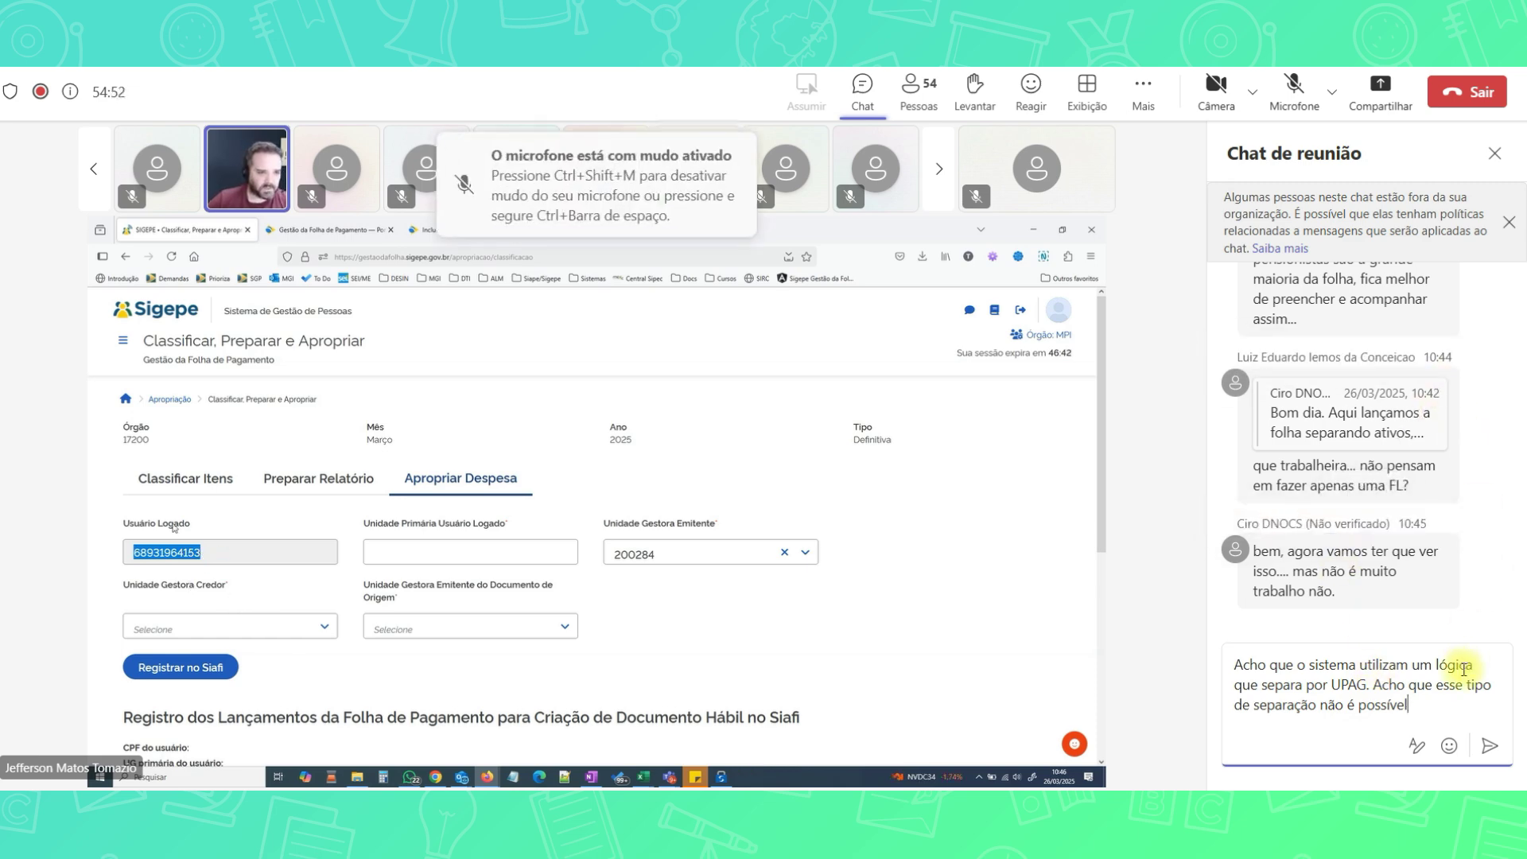
key("Return")
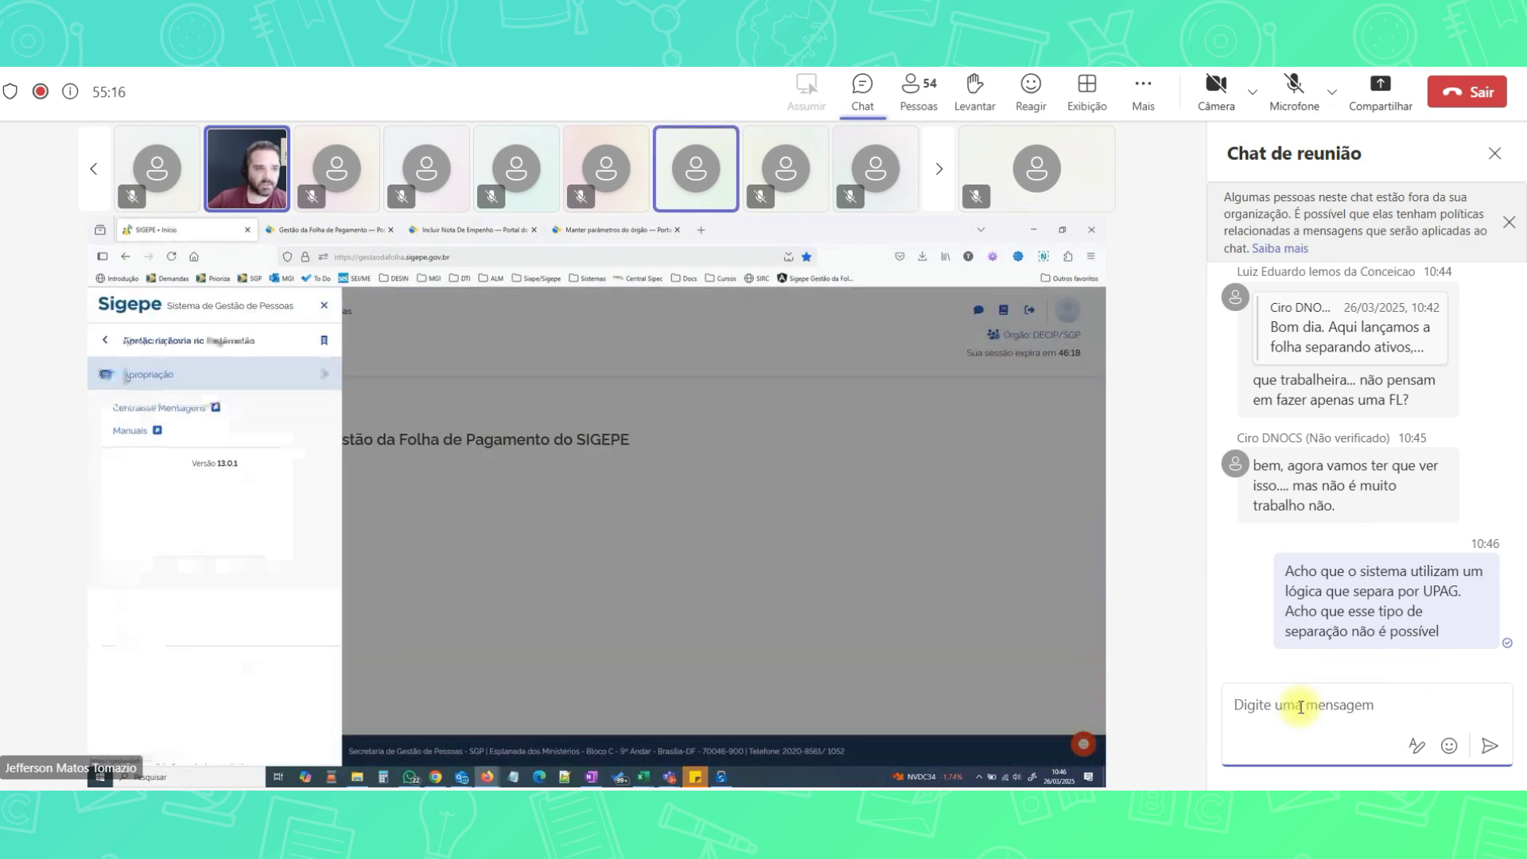
Draft "A separação pode ser feito pela parte orçamentária" as a new message in the meeting chat
type("A separa")
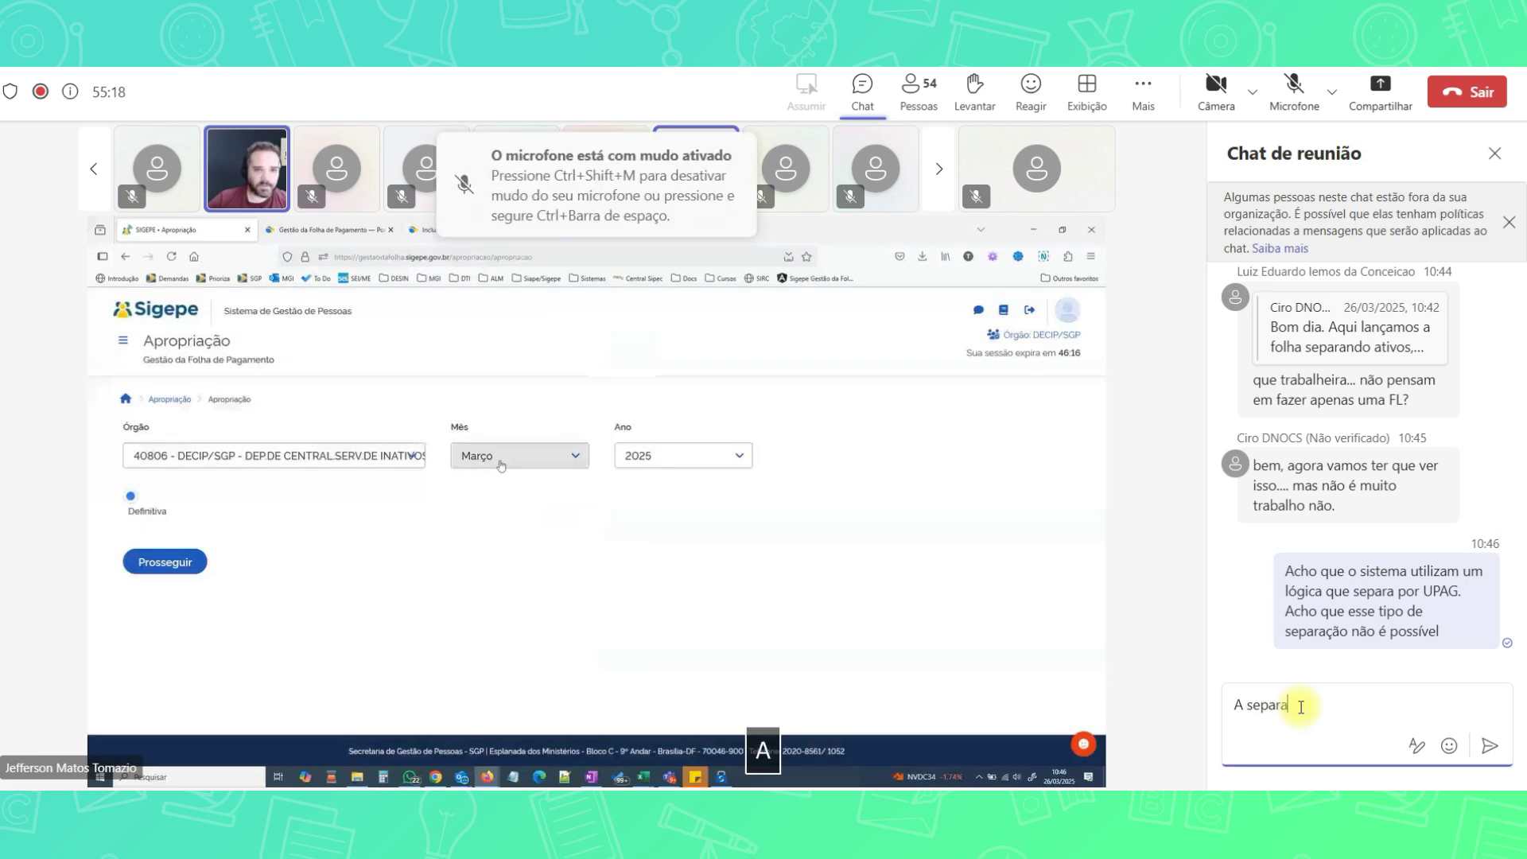
type("ção pode se")
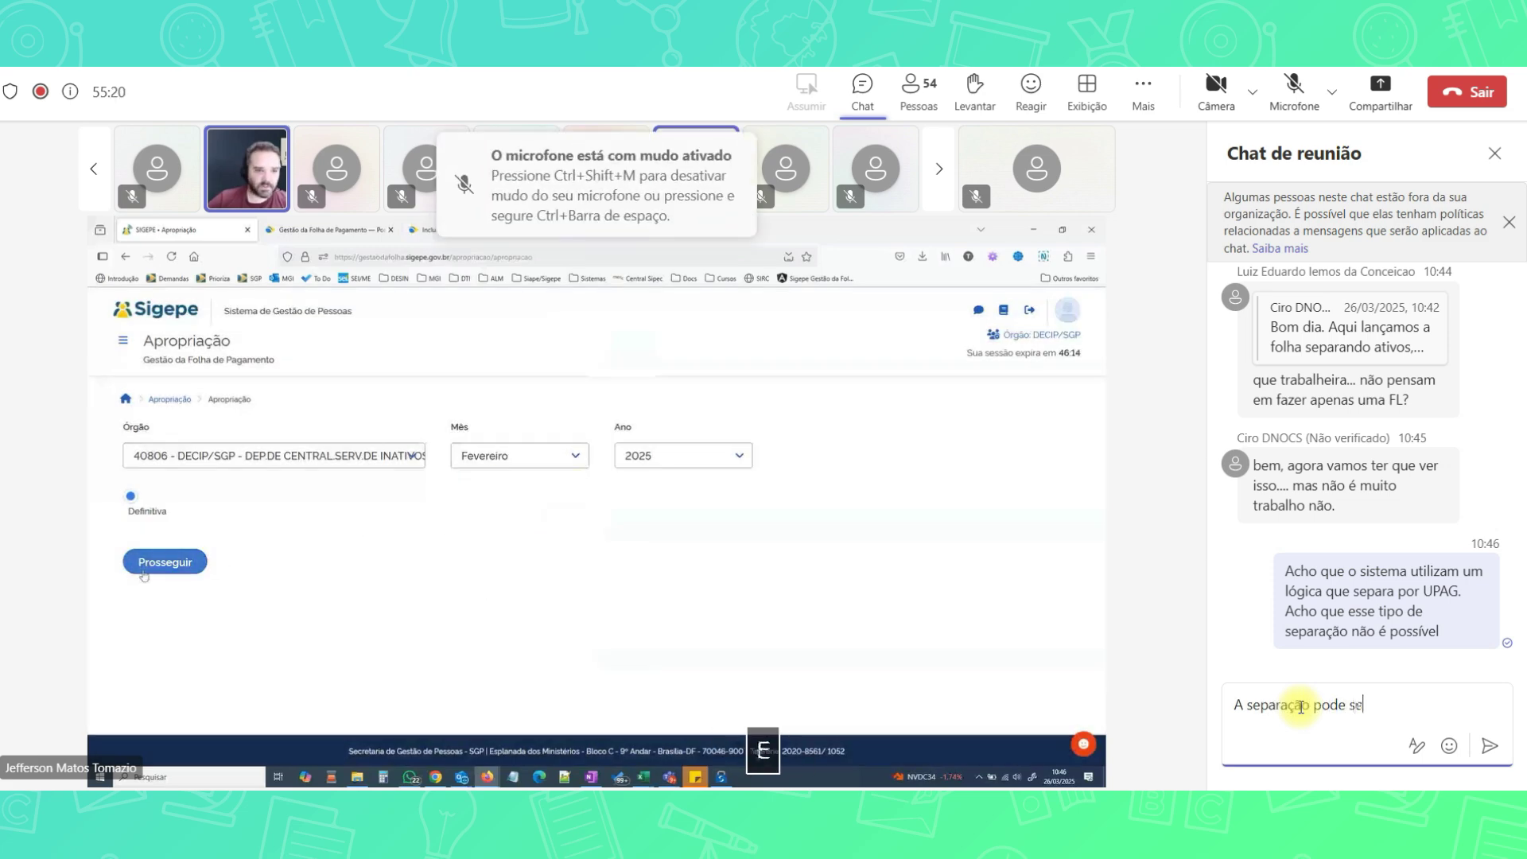
type("r feito p")
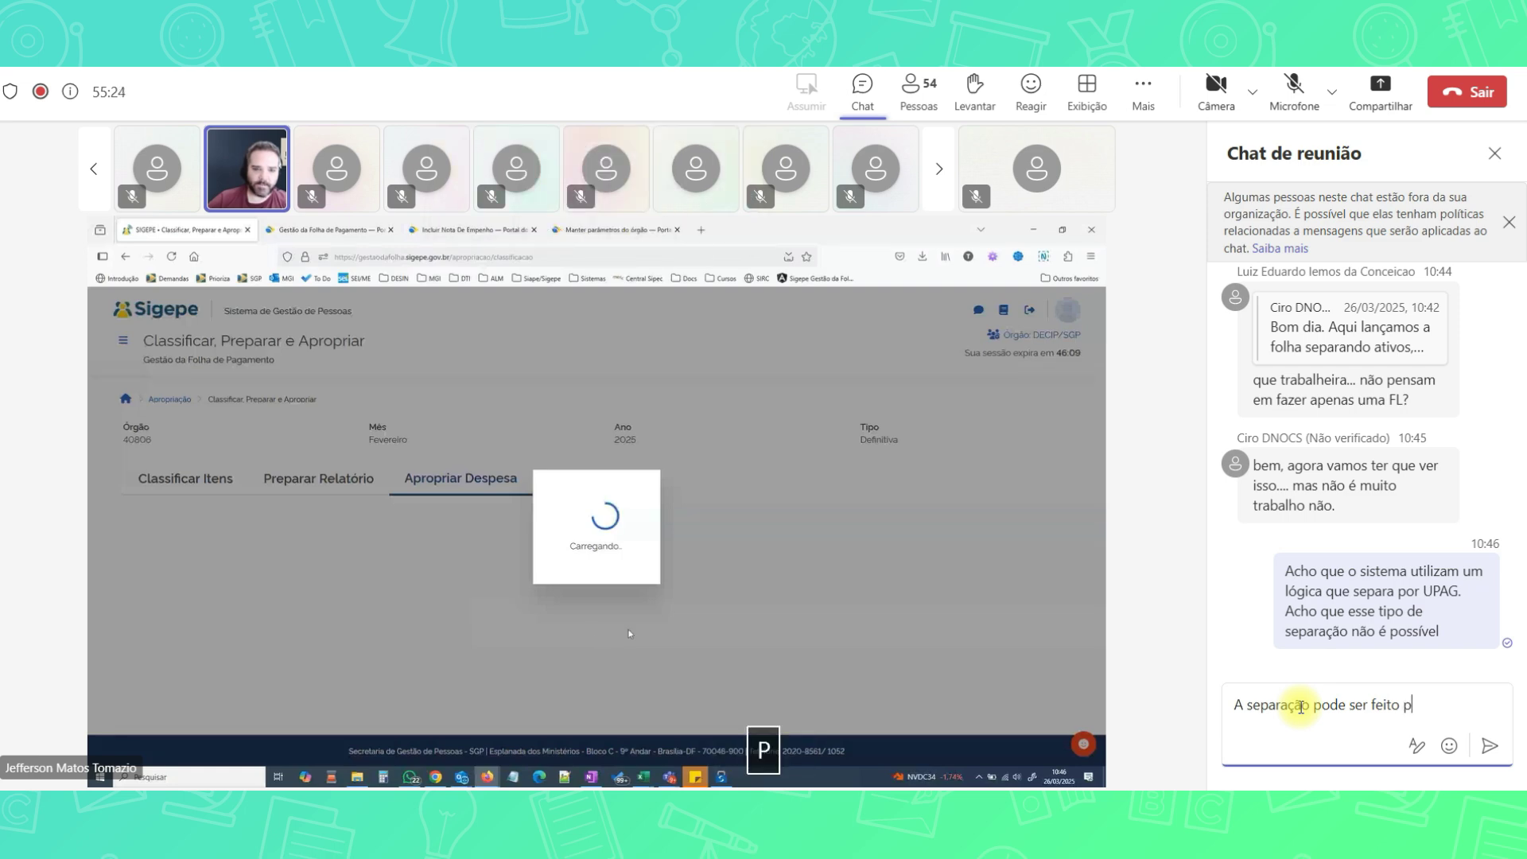
key("BackSpace")
type("pela par")
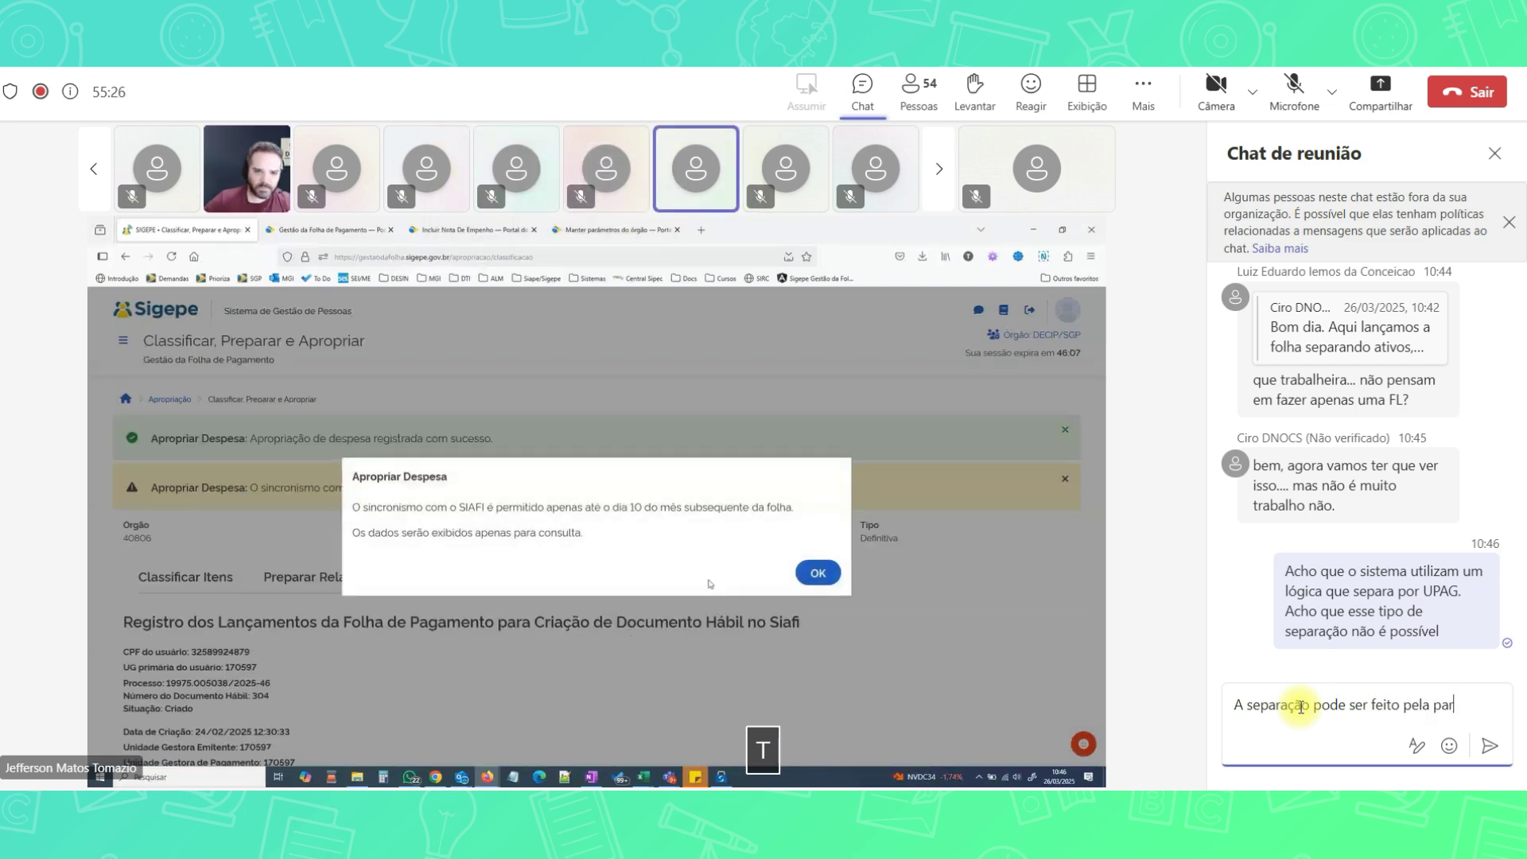
type("te orçamentária")
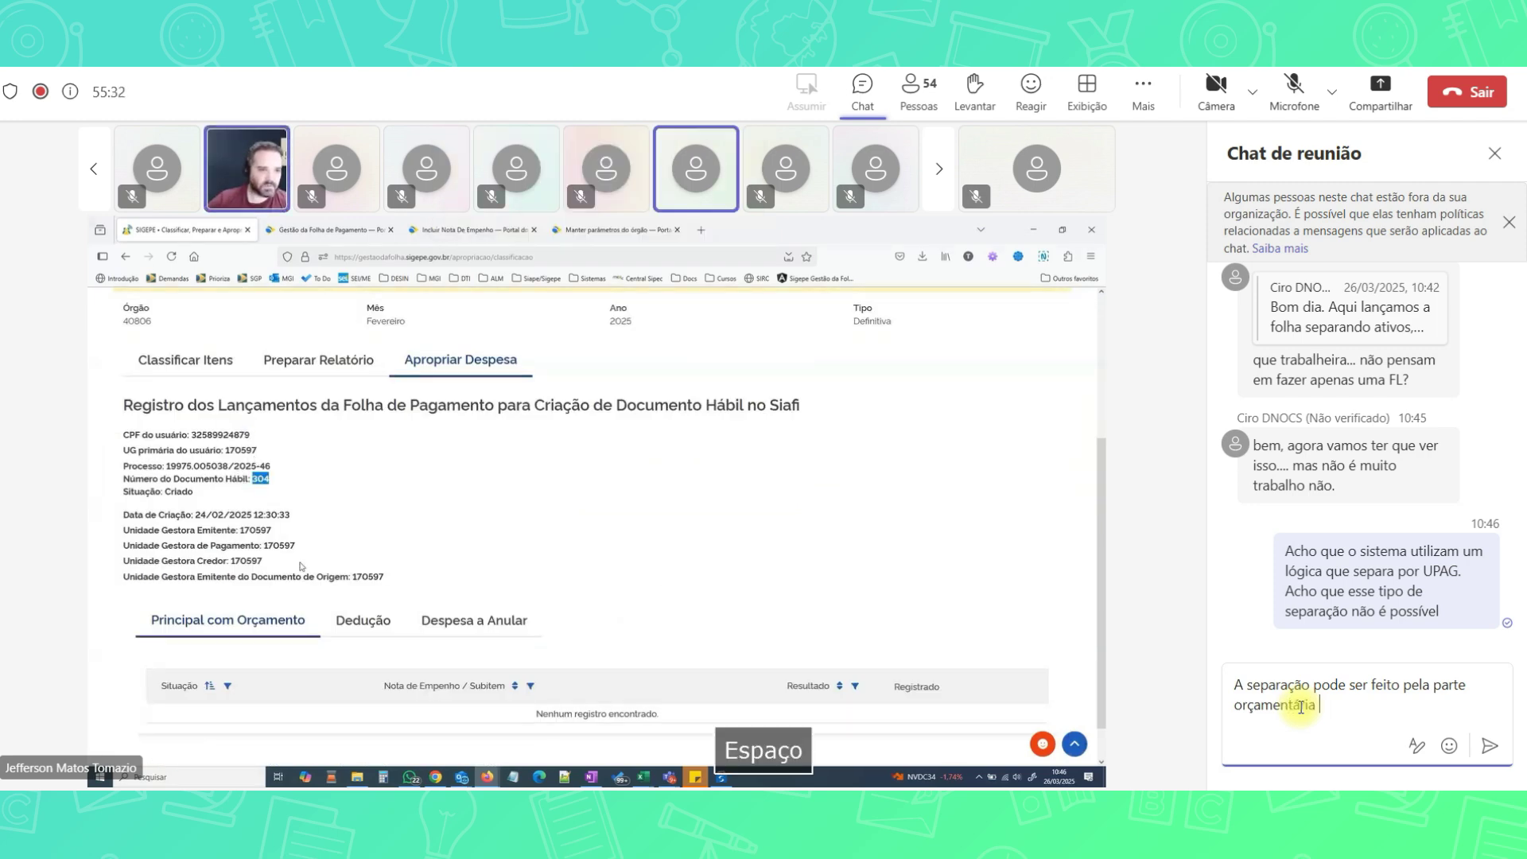
Reread the earlier chat messages about the budget, complete the draft with "? não", and send it
scroll(1353, 445, "up", 3)
mouse_move(1406, 402)
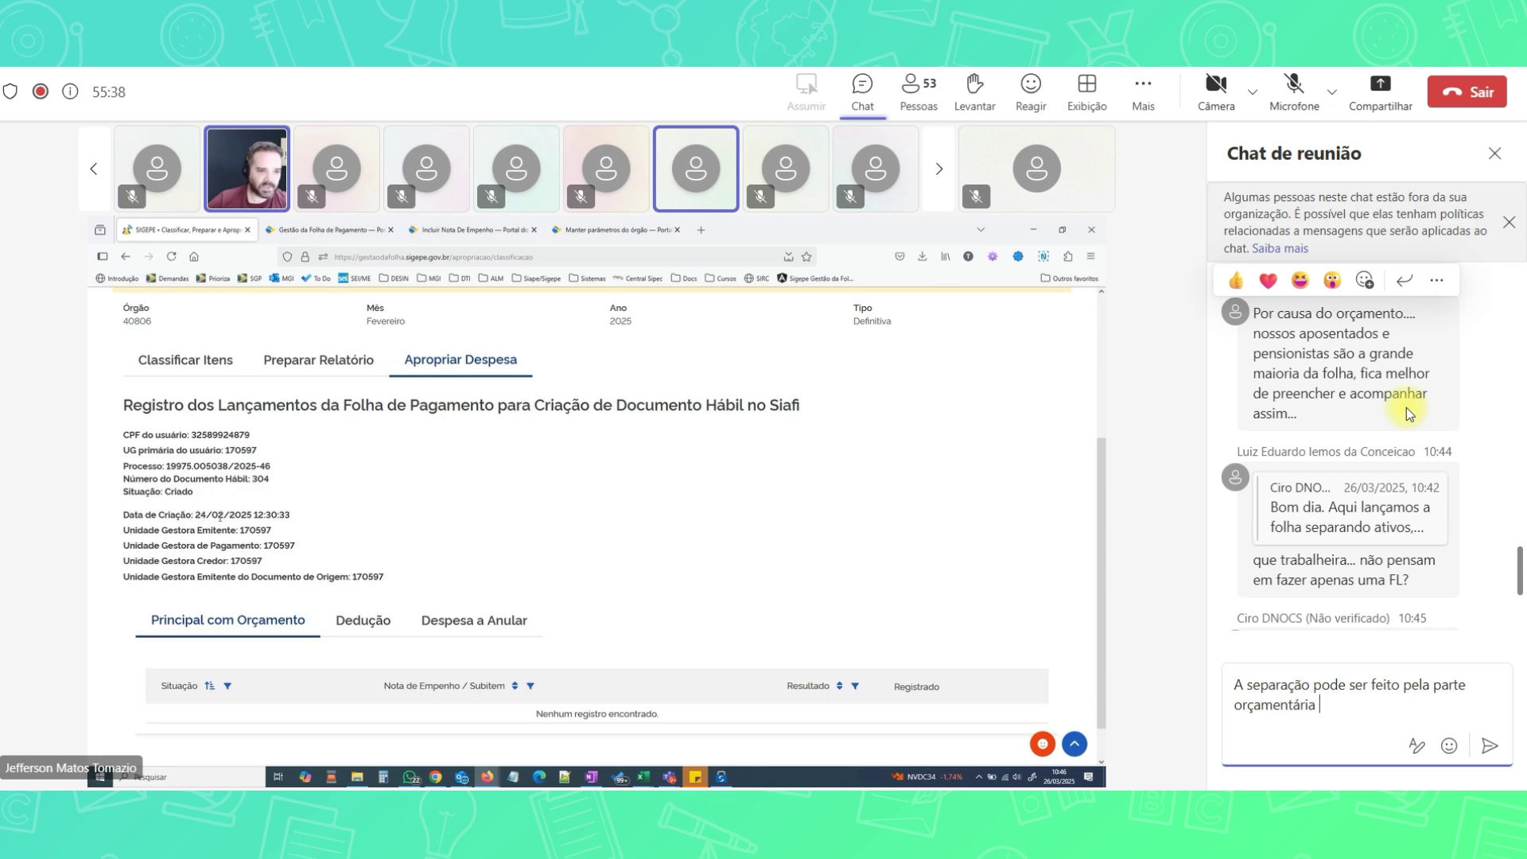
scroll(1406, 407, "down", 3)
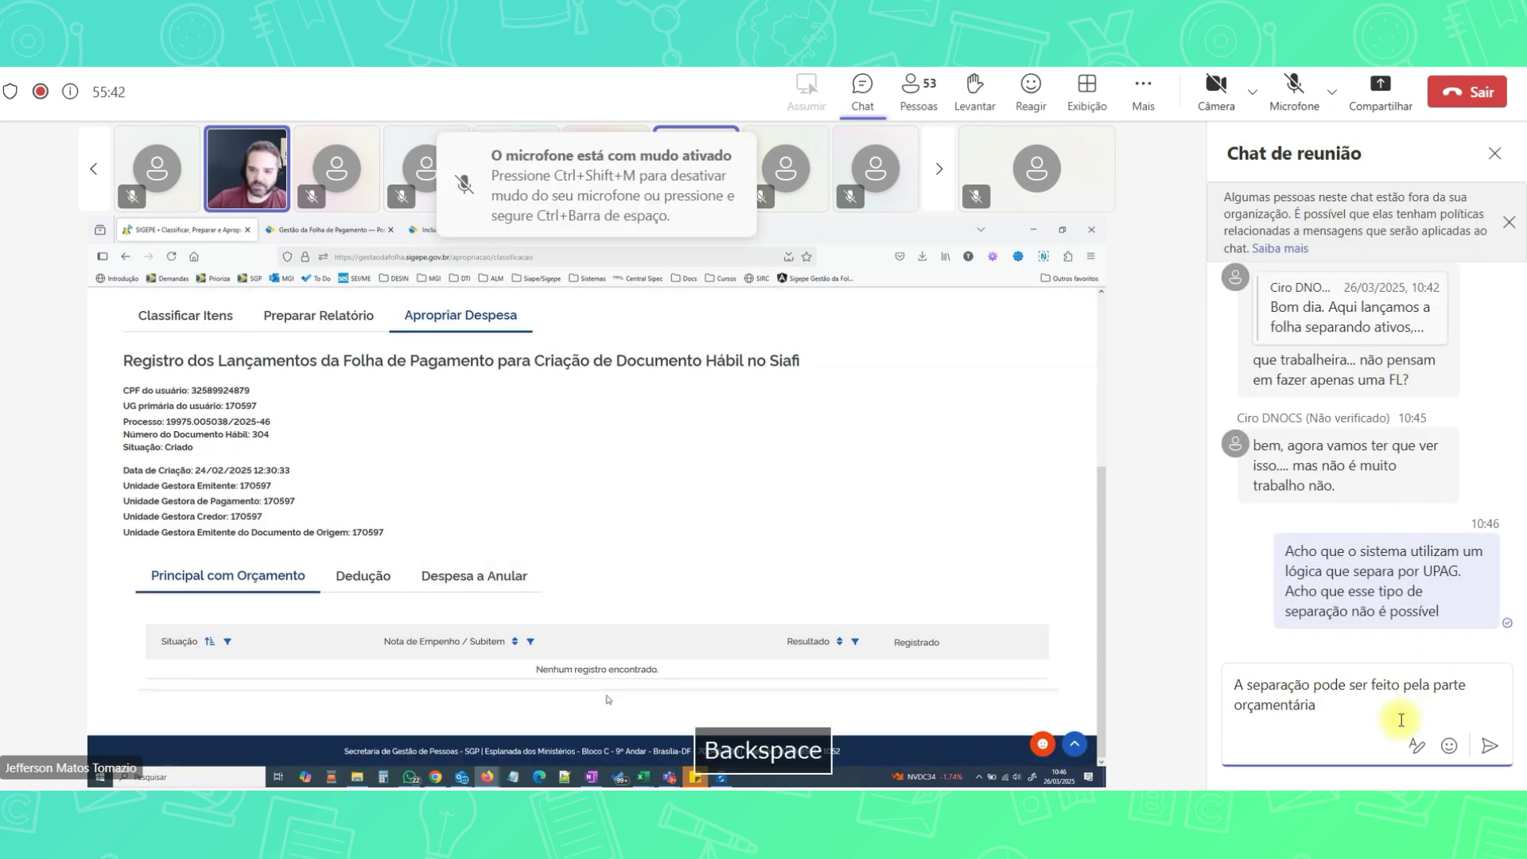
type("? ")
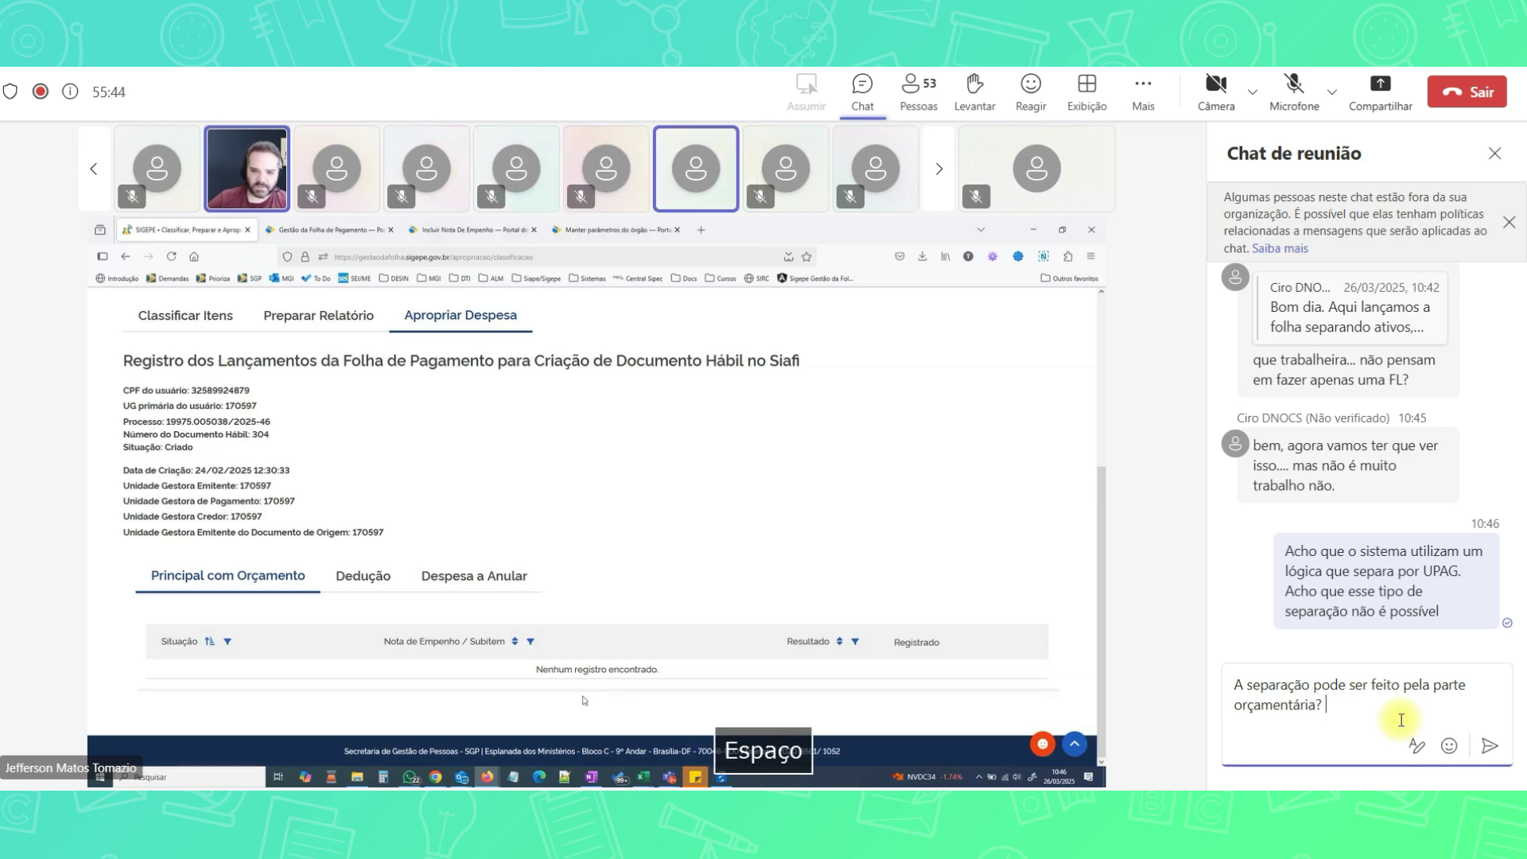
type("não")
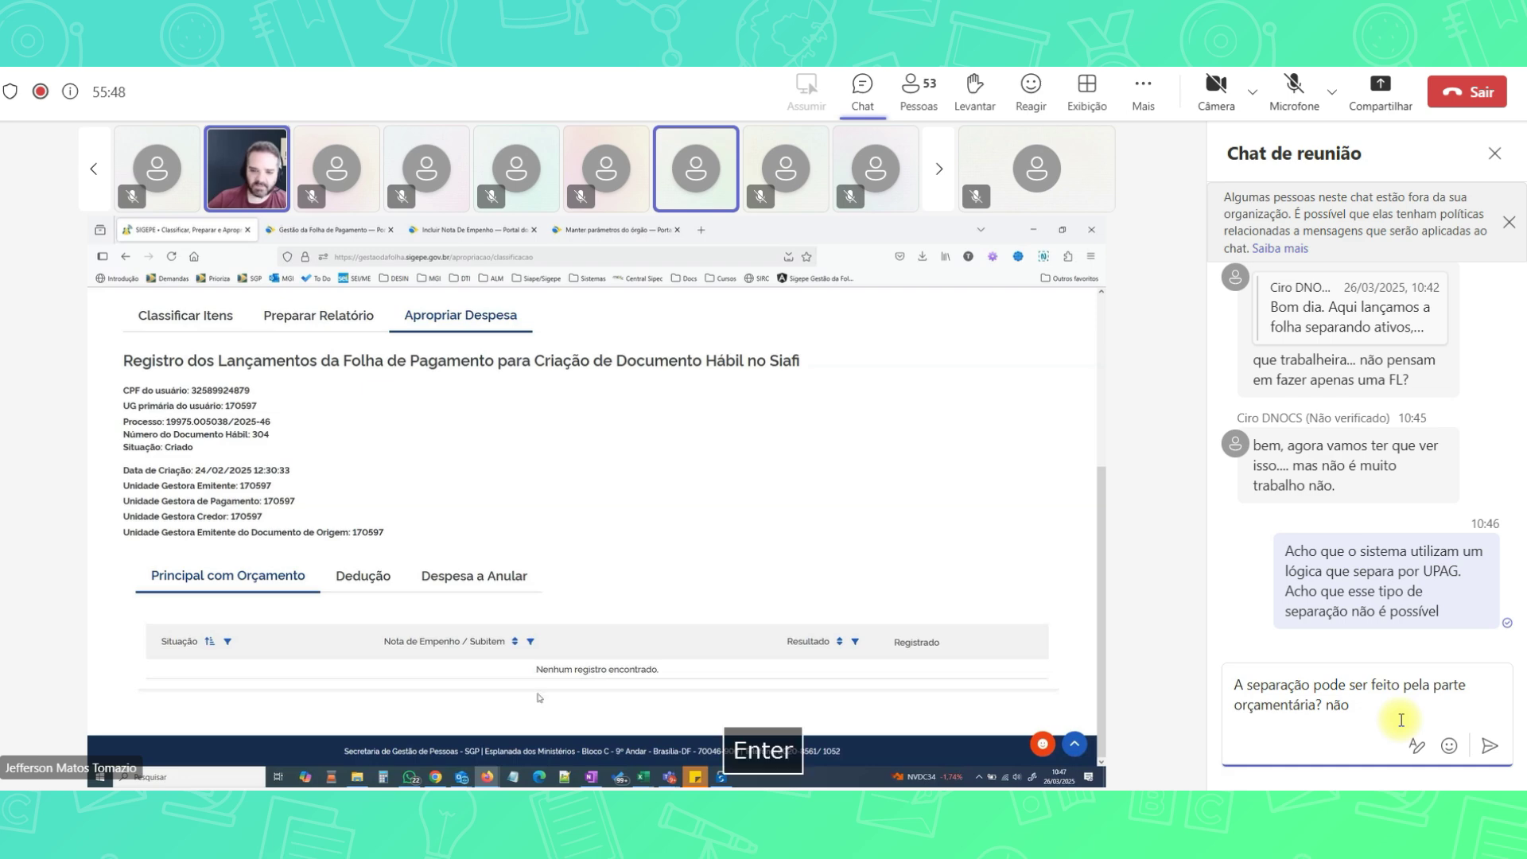
key("Return")
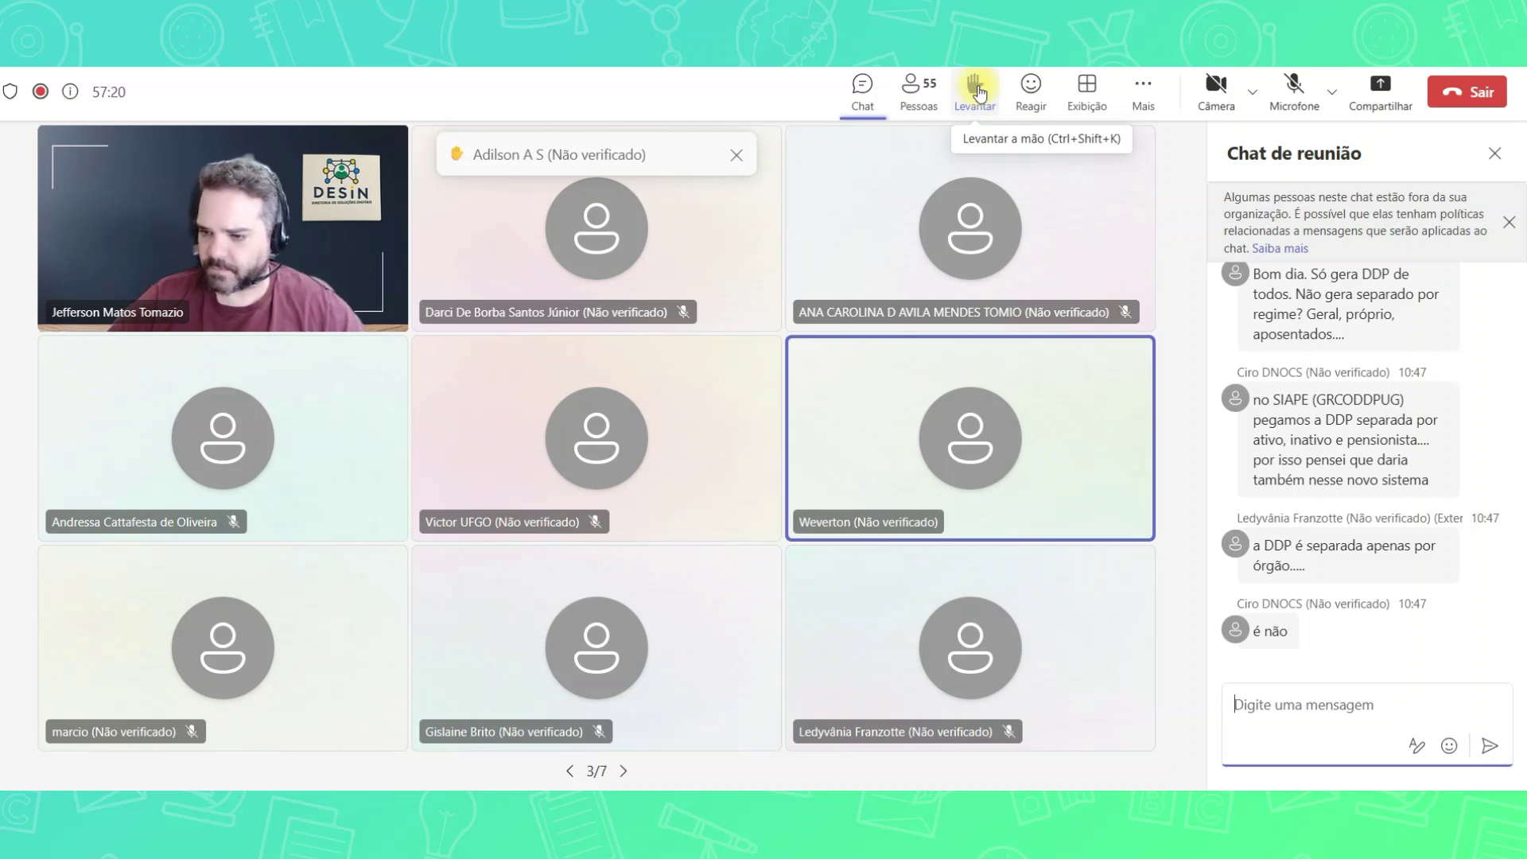
Raise the hand in the meeting, then dismiss the external participants notice and close the chat
left_click(977, 92)
mouse_move(1400, 547)
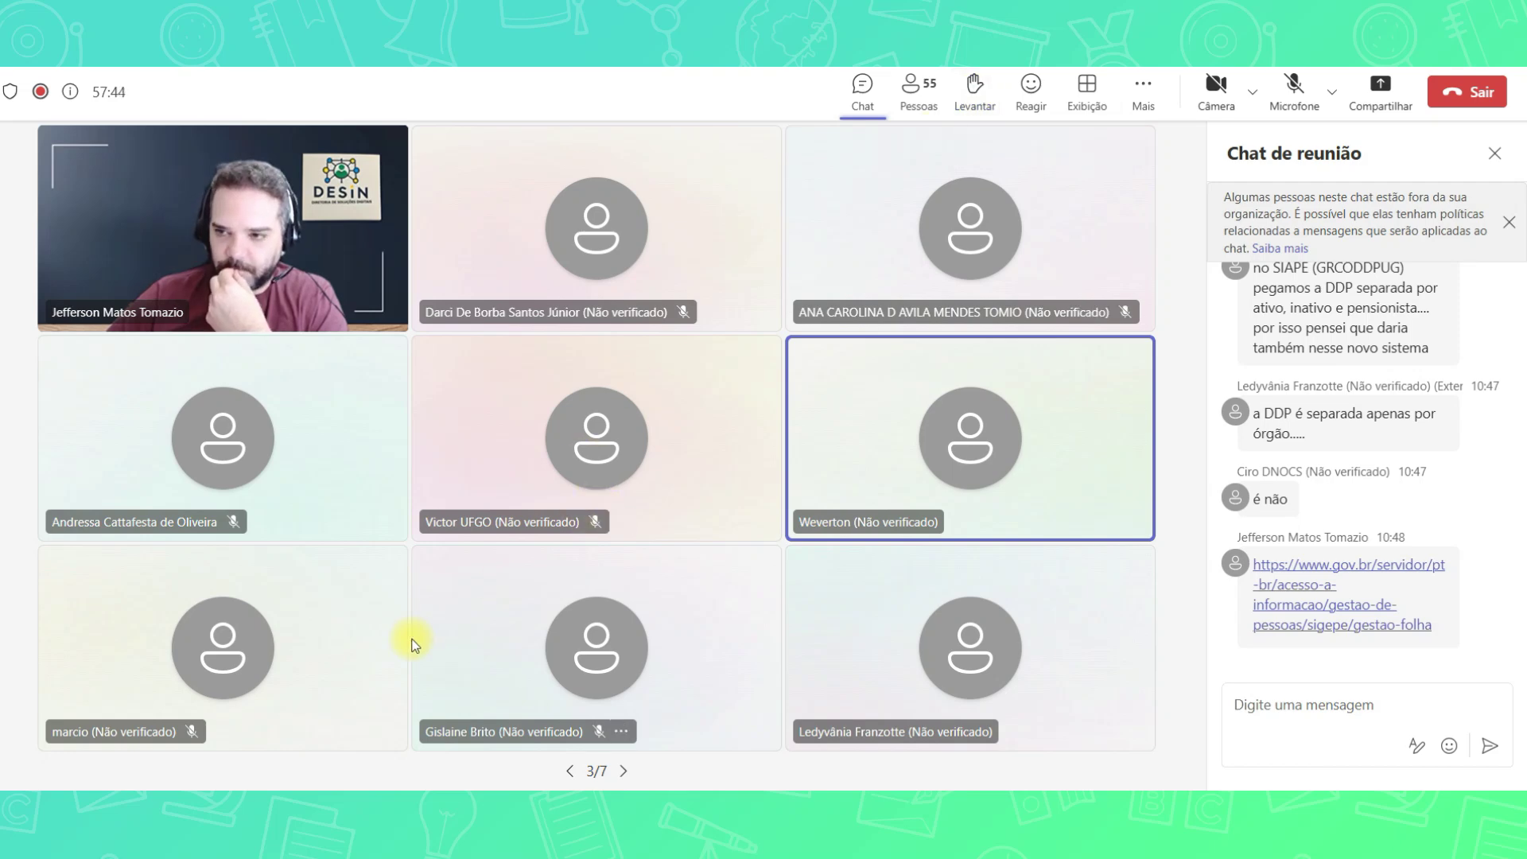
key("ctrl+shift+k")
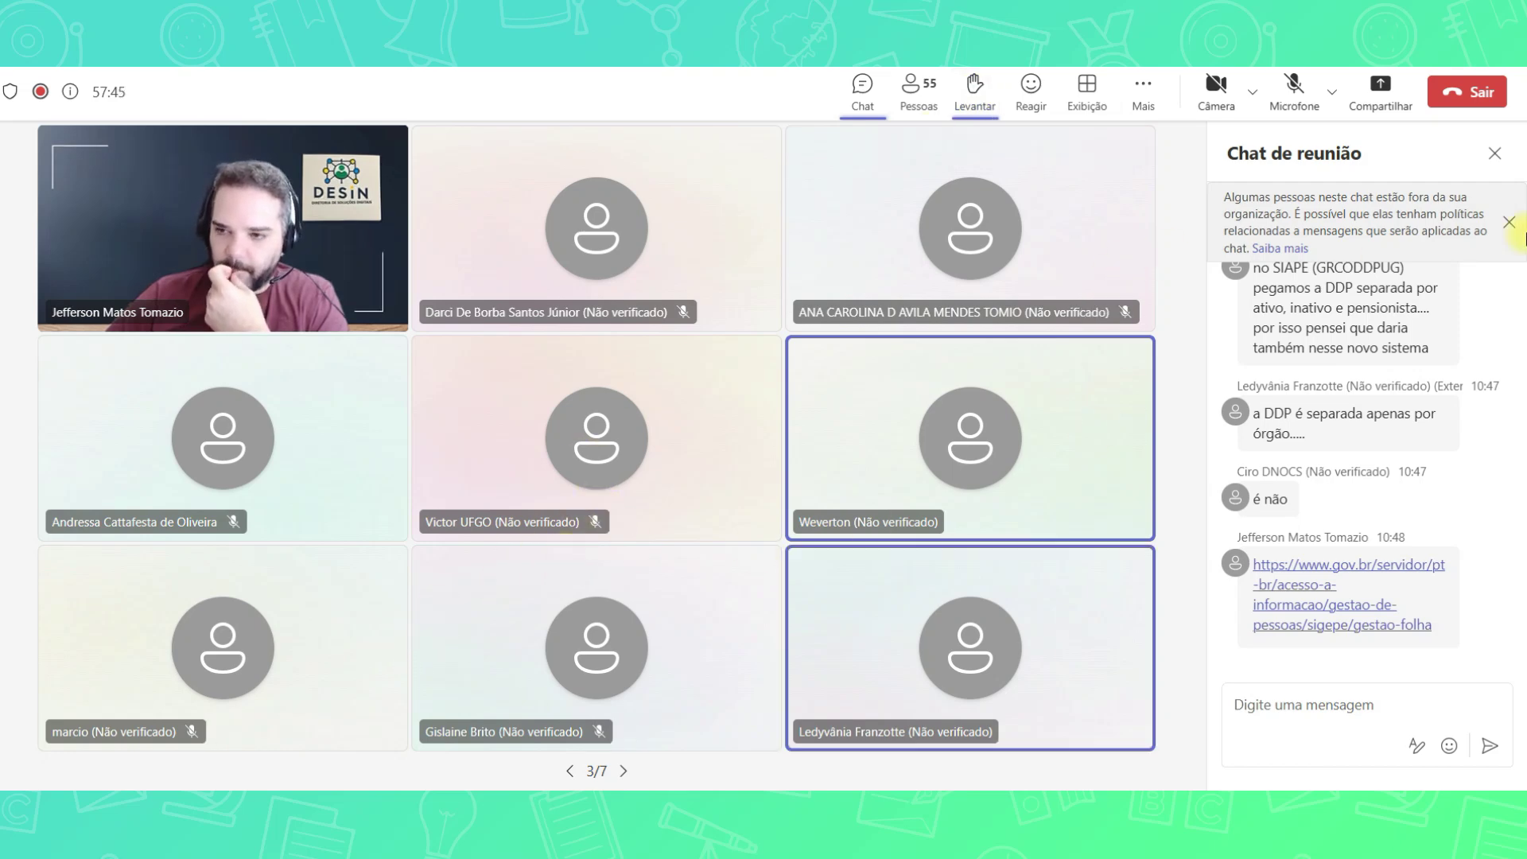
left_click(1512, 223)
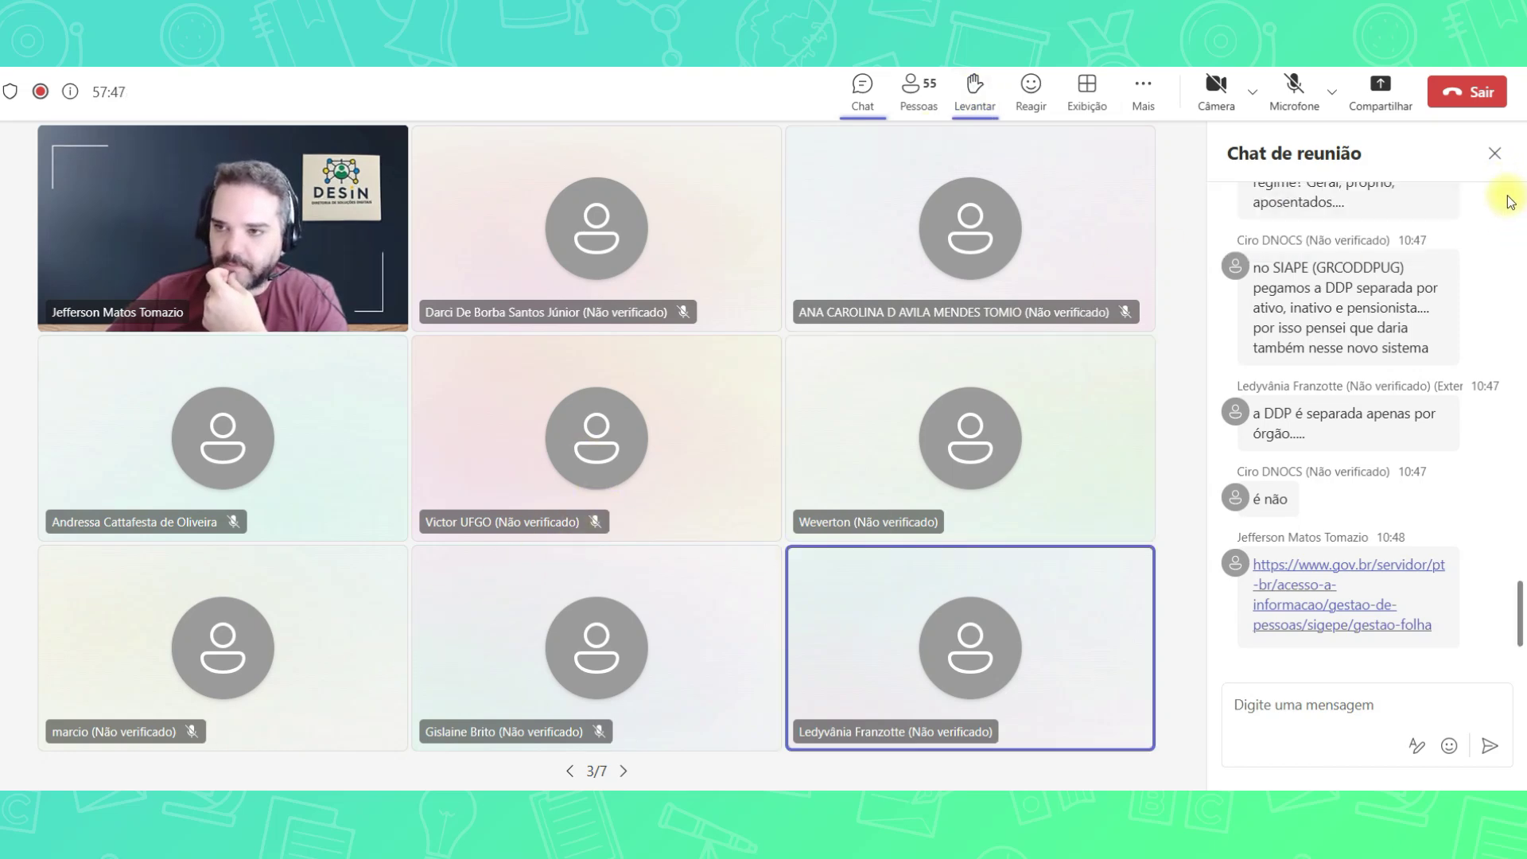
left_click(1495, 155)
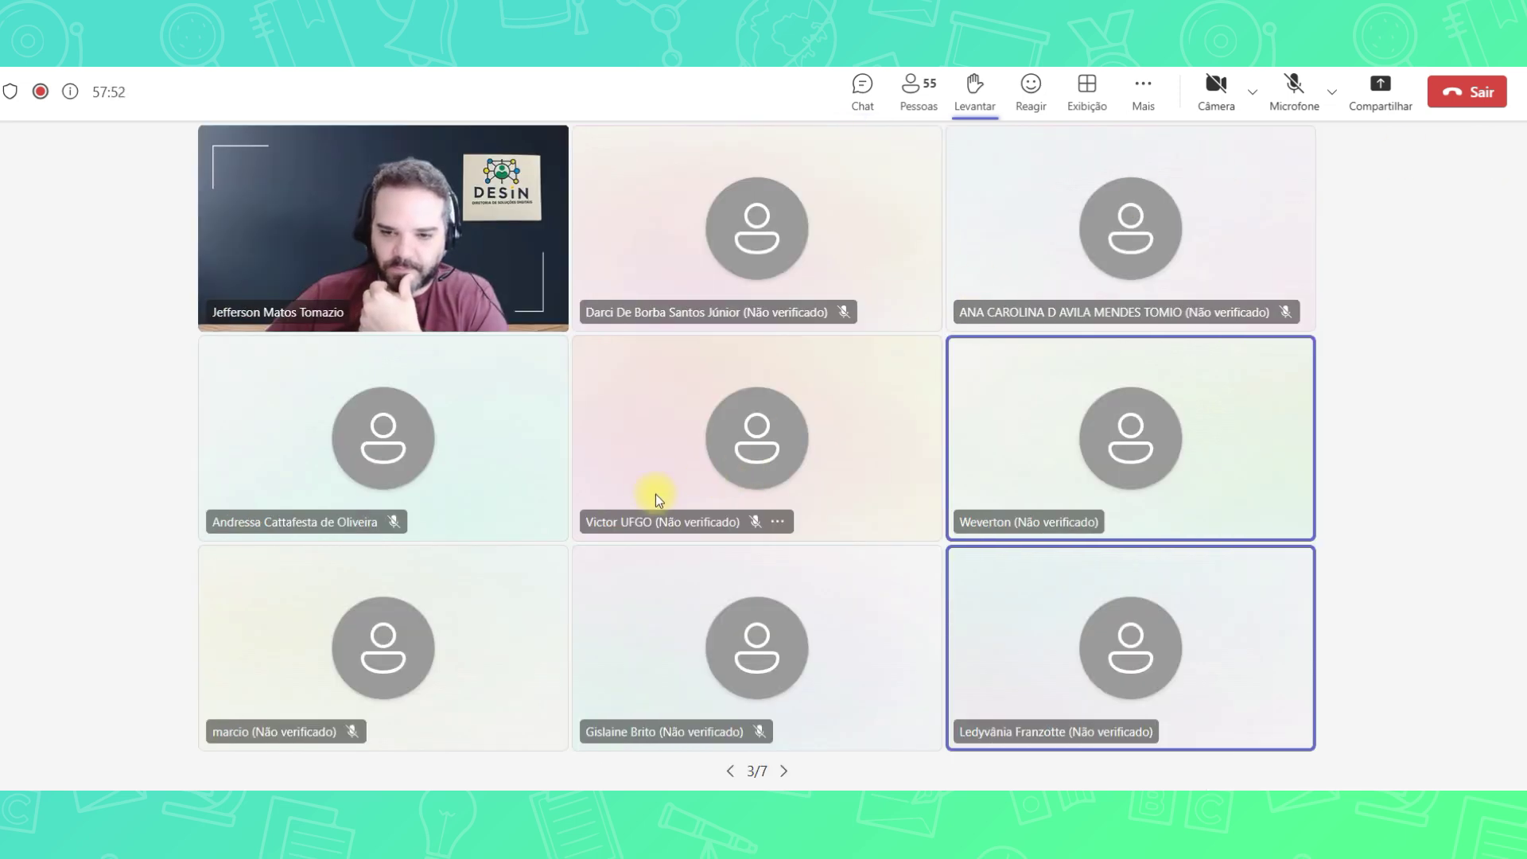
Return the participant gallery to its first page and toggle the raised hand off and on again
left_click(783, 771)
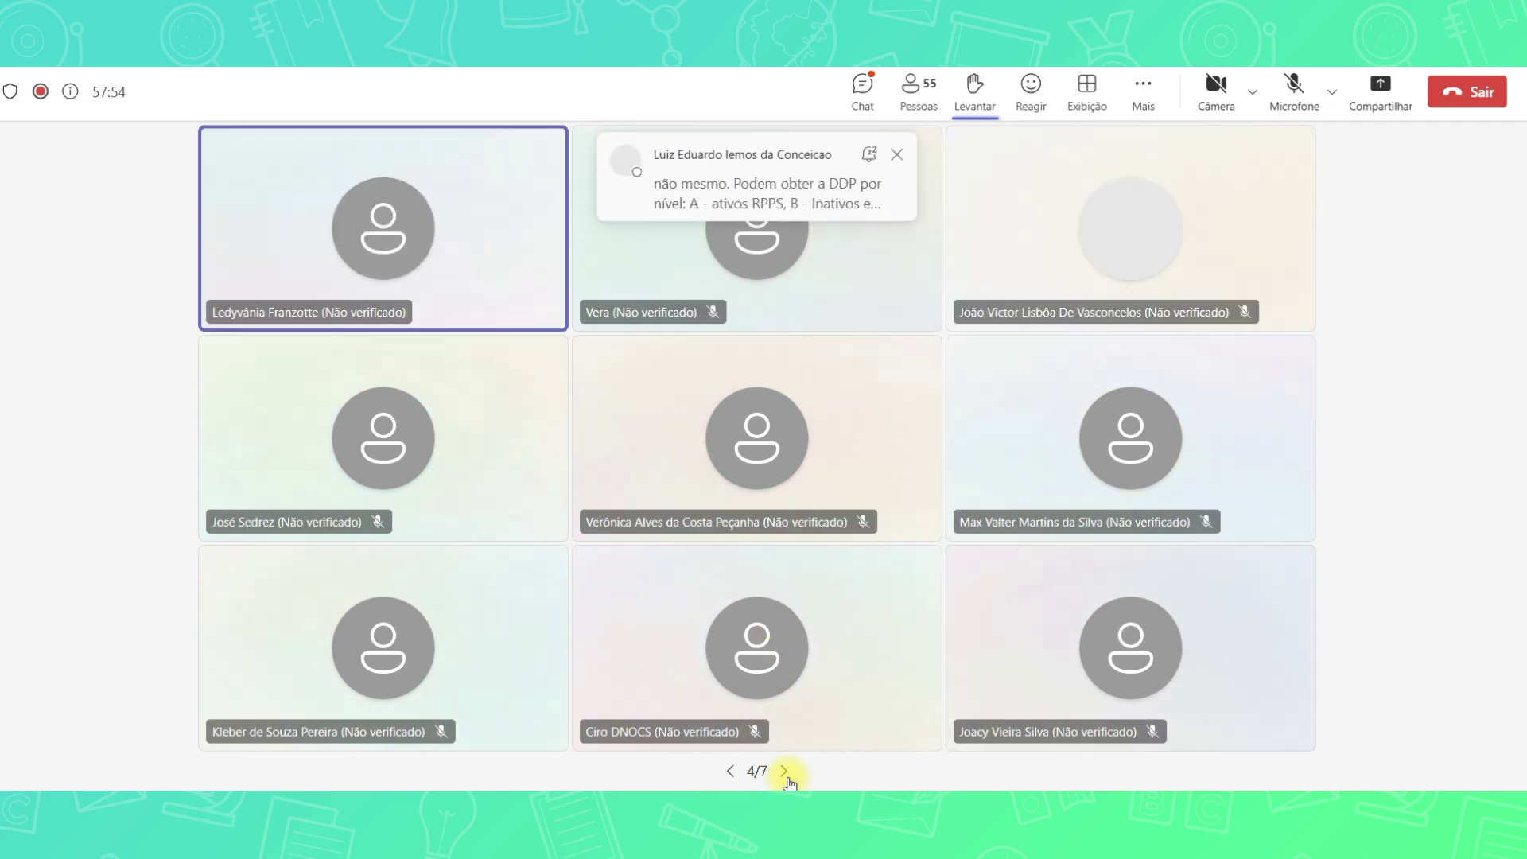
left_click(725, 769)
left_click(726, 769)
left_click(725, 769)
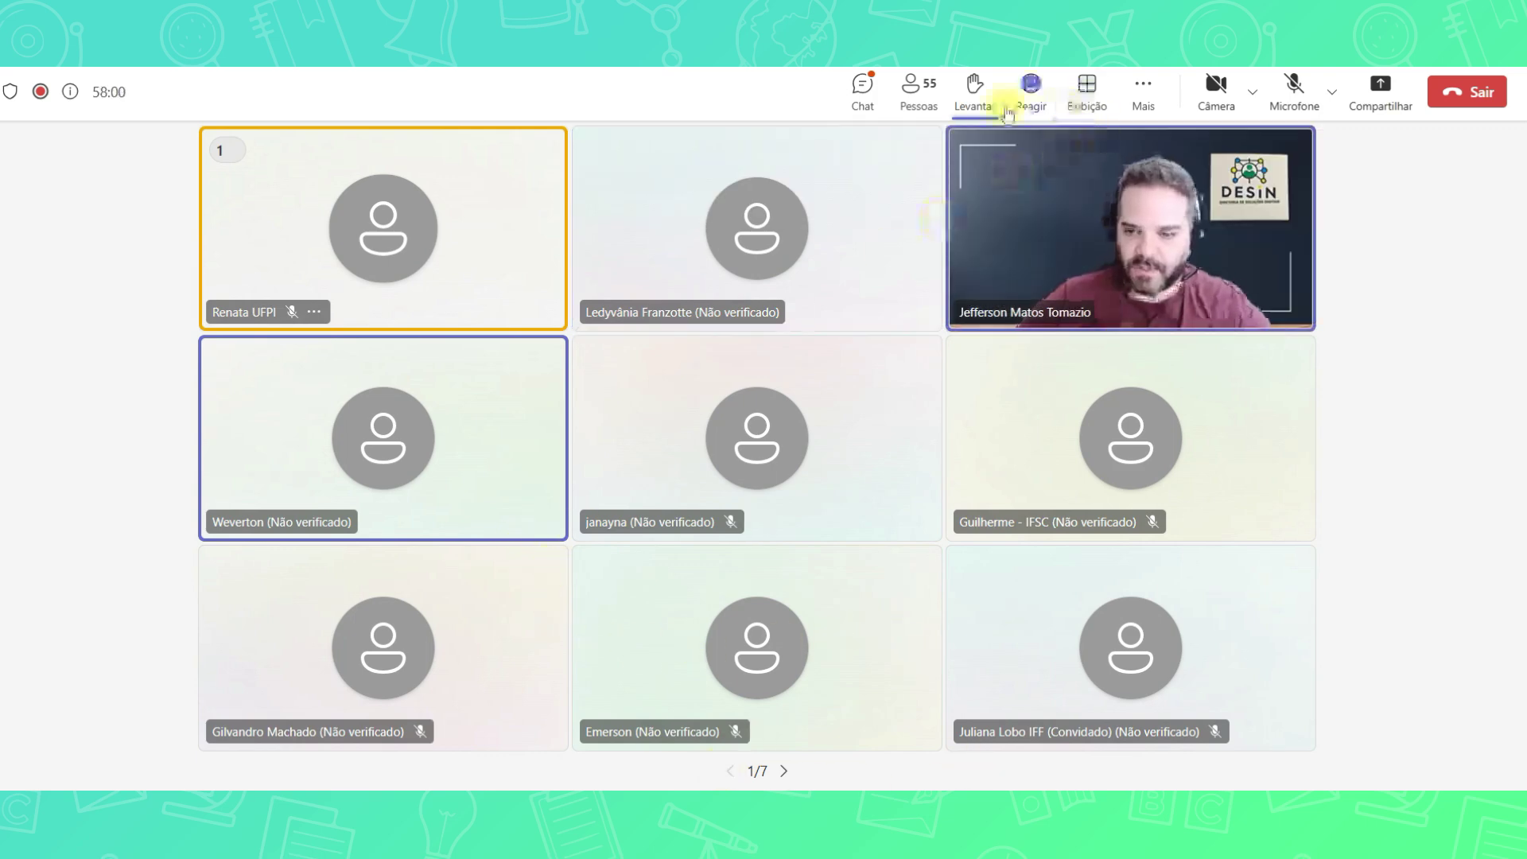
left_click(976, 91)
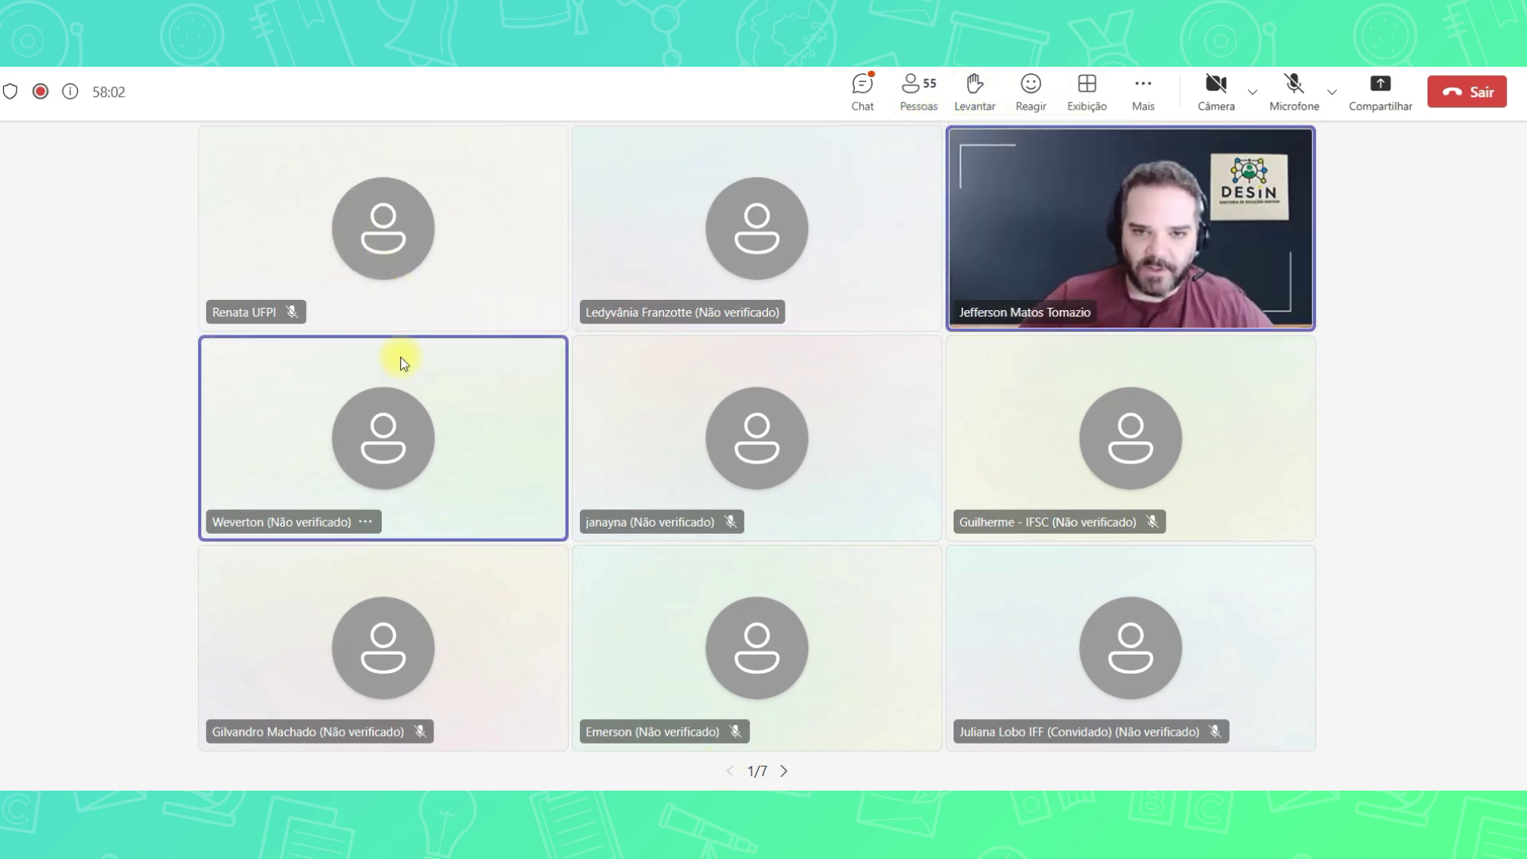
left_click(984, 94)
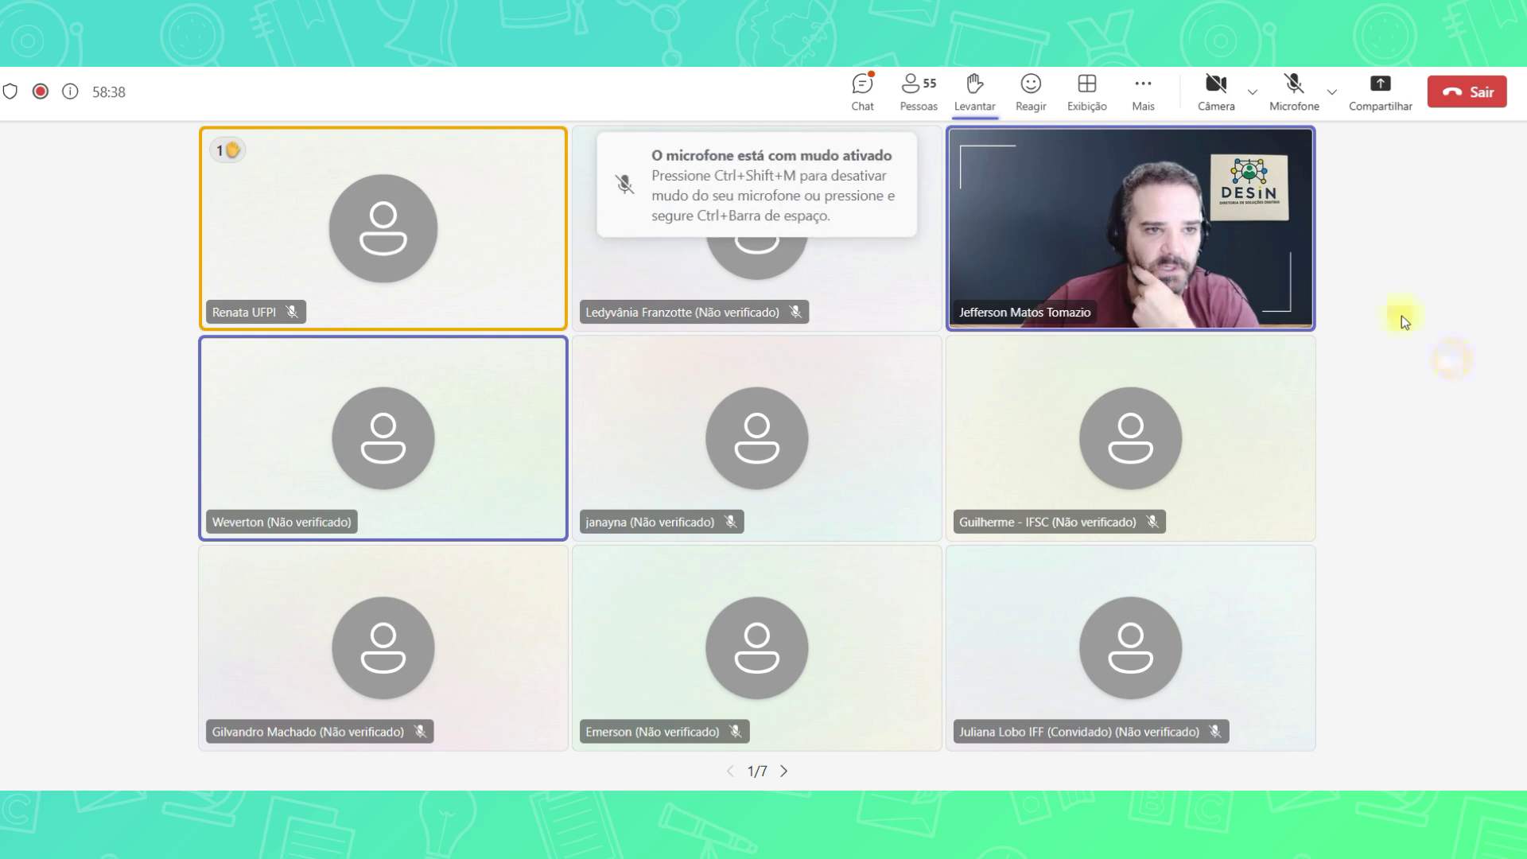
Reopen the meeting chat and post "sim eu deixo rsrsr"
left_click(867, 94)
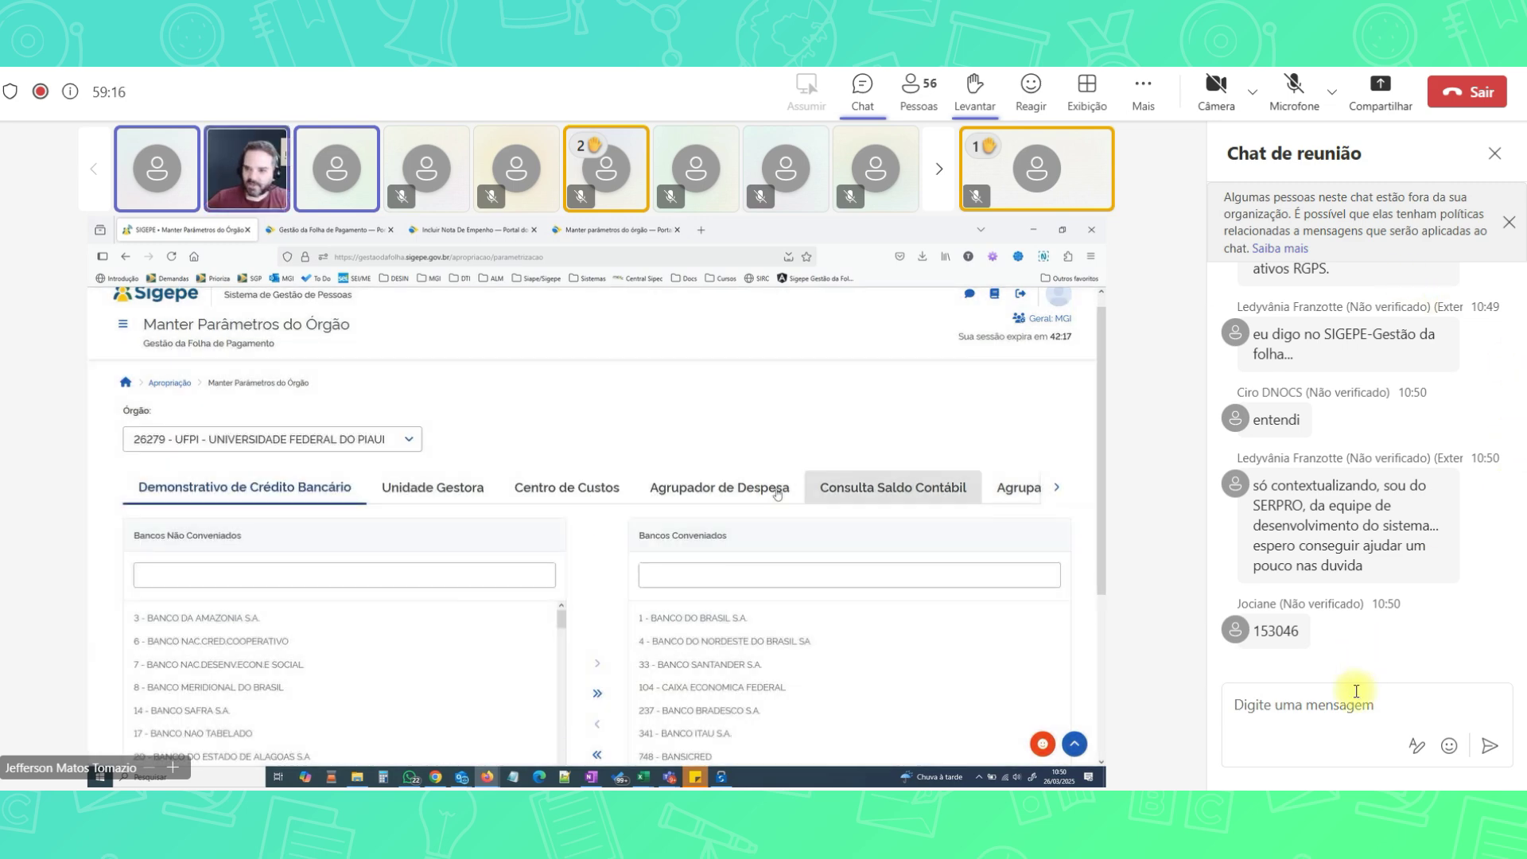
left_click(1338, 713)
type("sim eu deixo rsrsr")
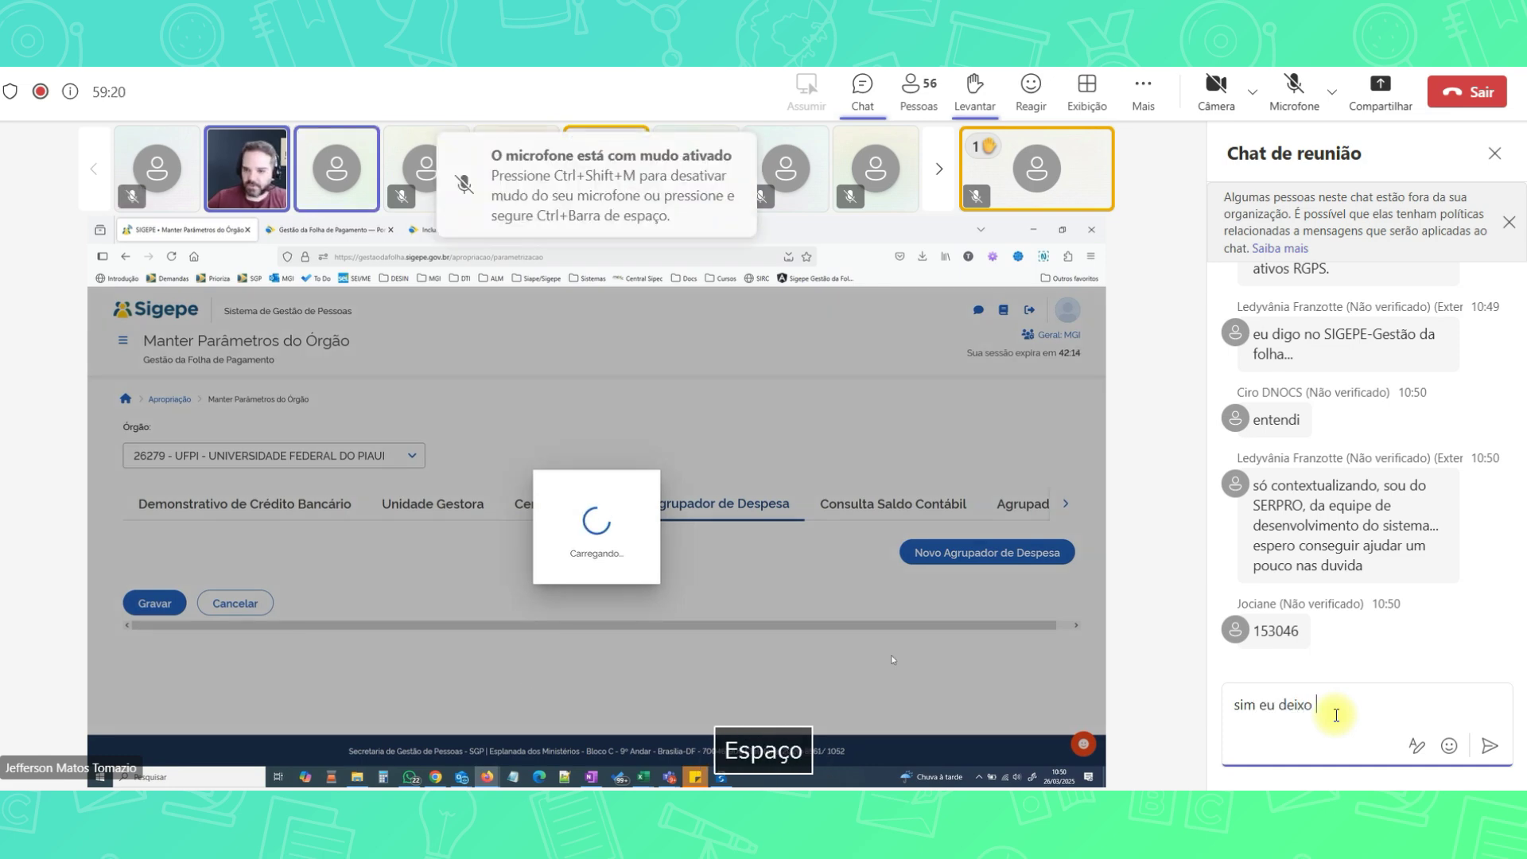
key("Return")
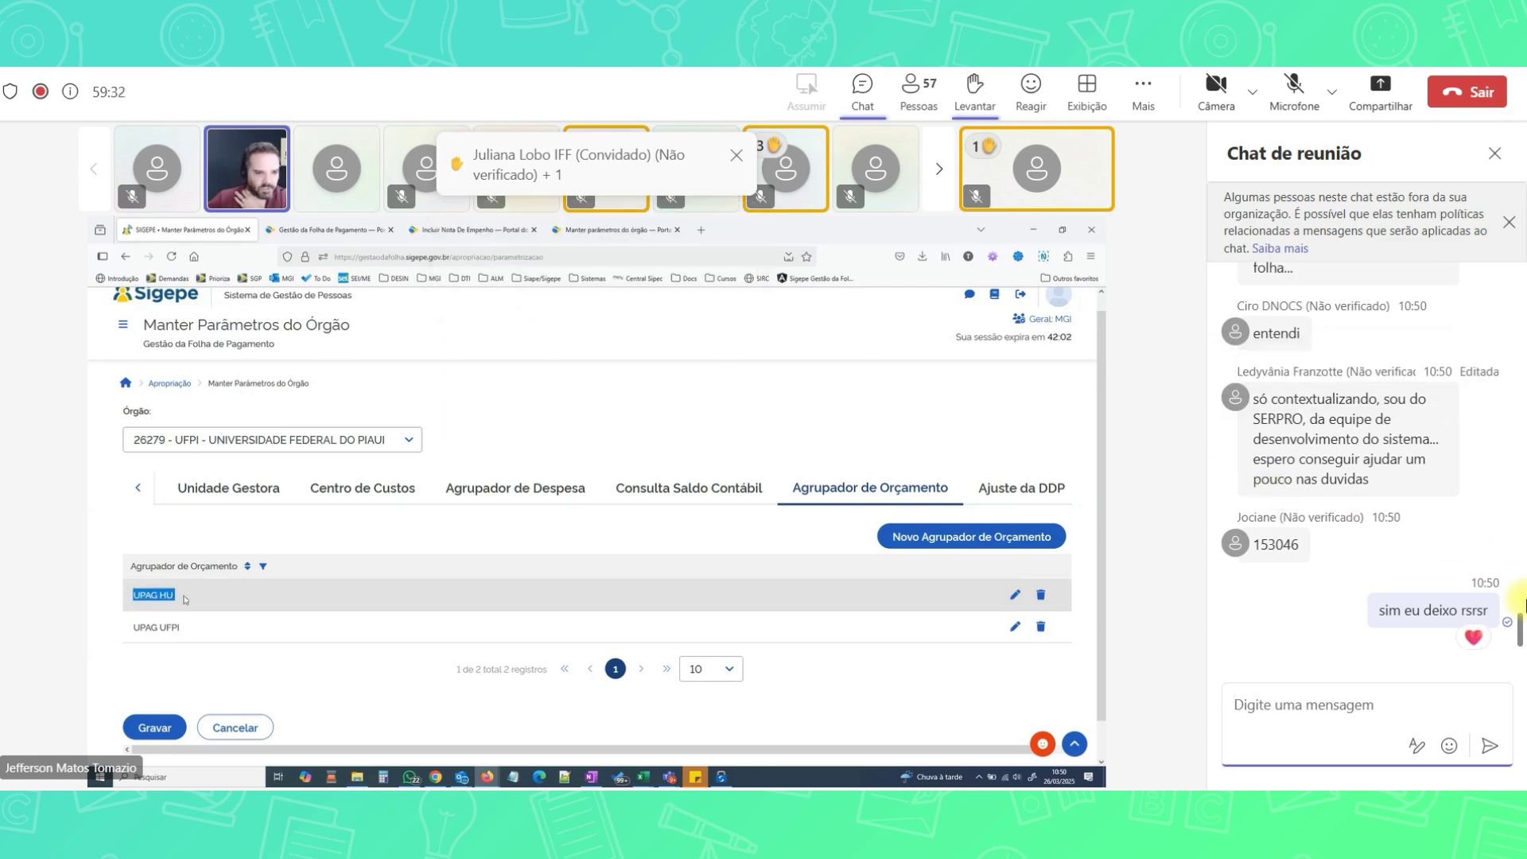
Read the chat question about synchronizing the UPAGs and begin a reply with "Eu parei as configurações"
mouse_move(1476, 639)
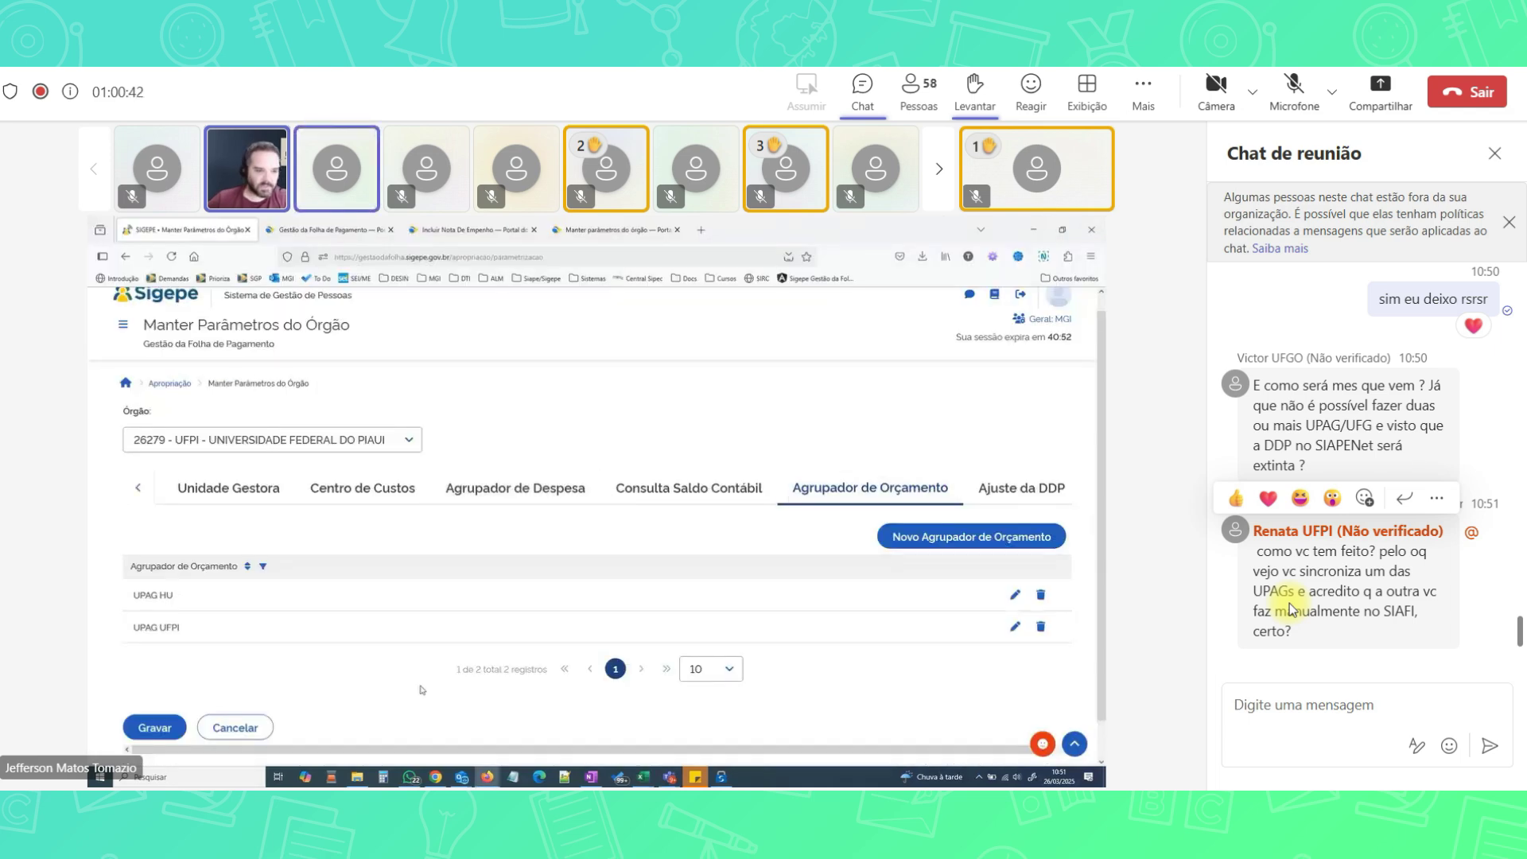
left_click(1290, 716)
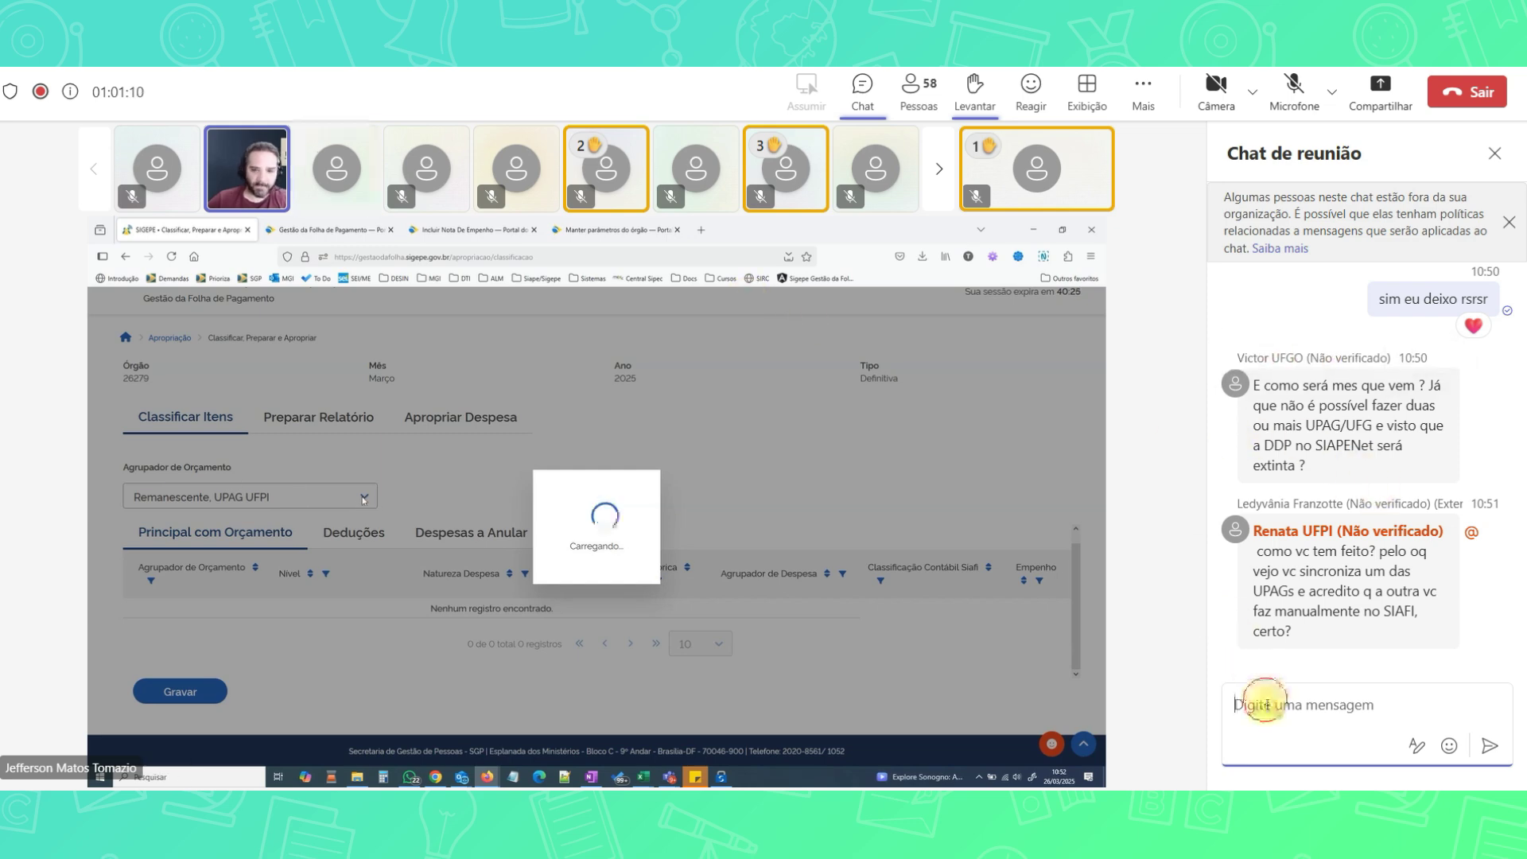
type("Eu pare")
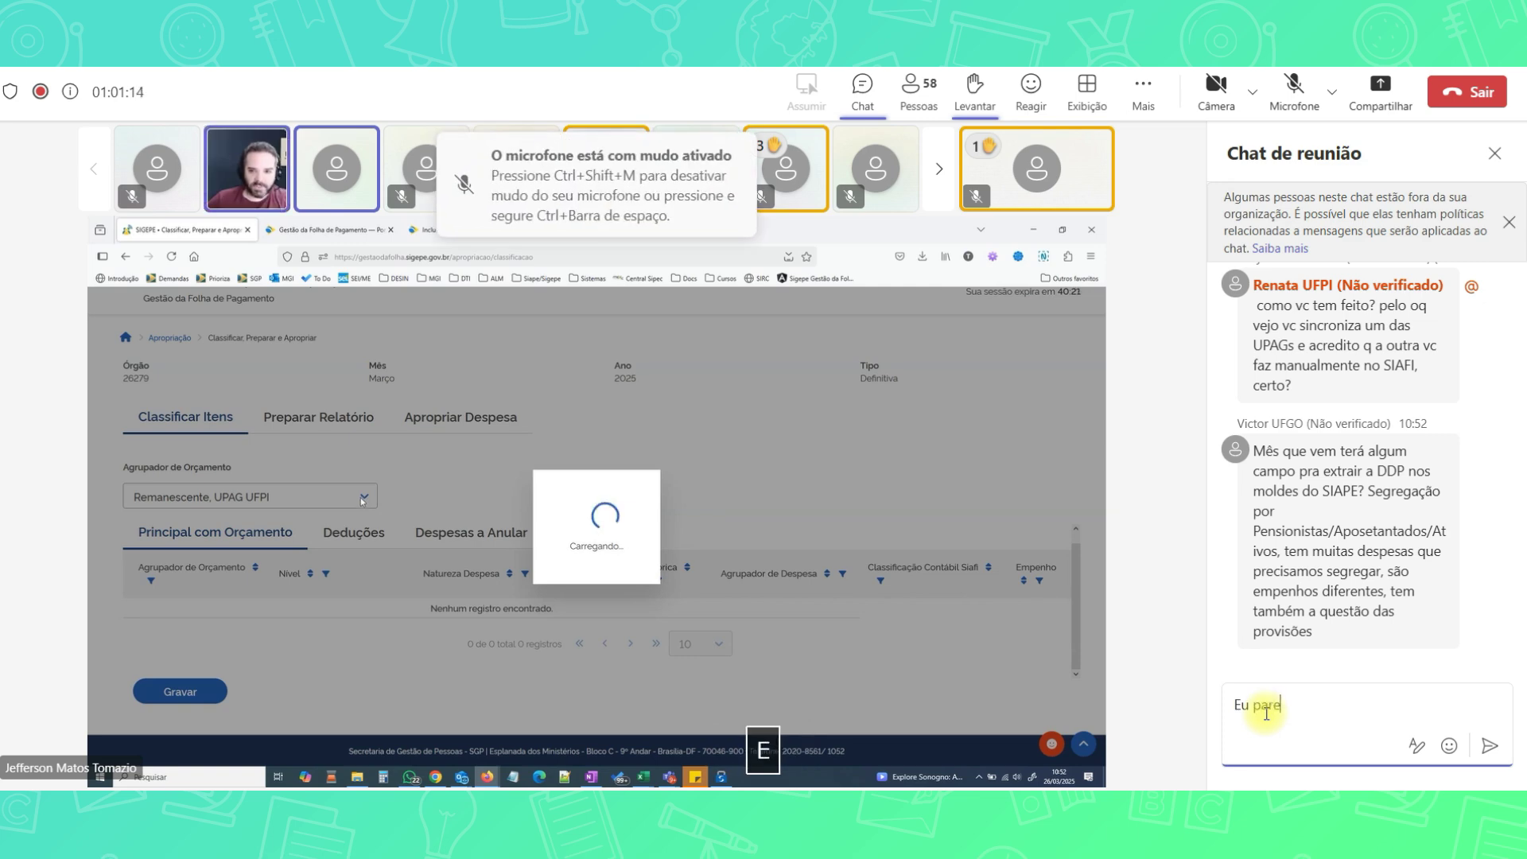
type("i o projeto")
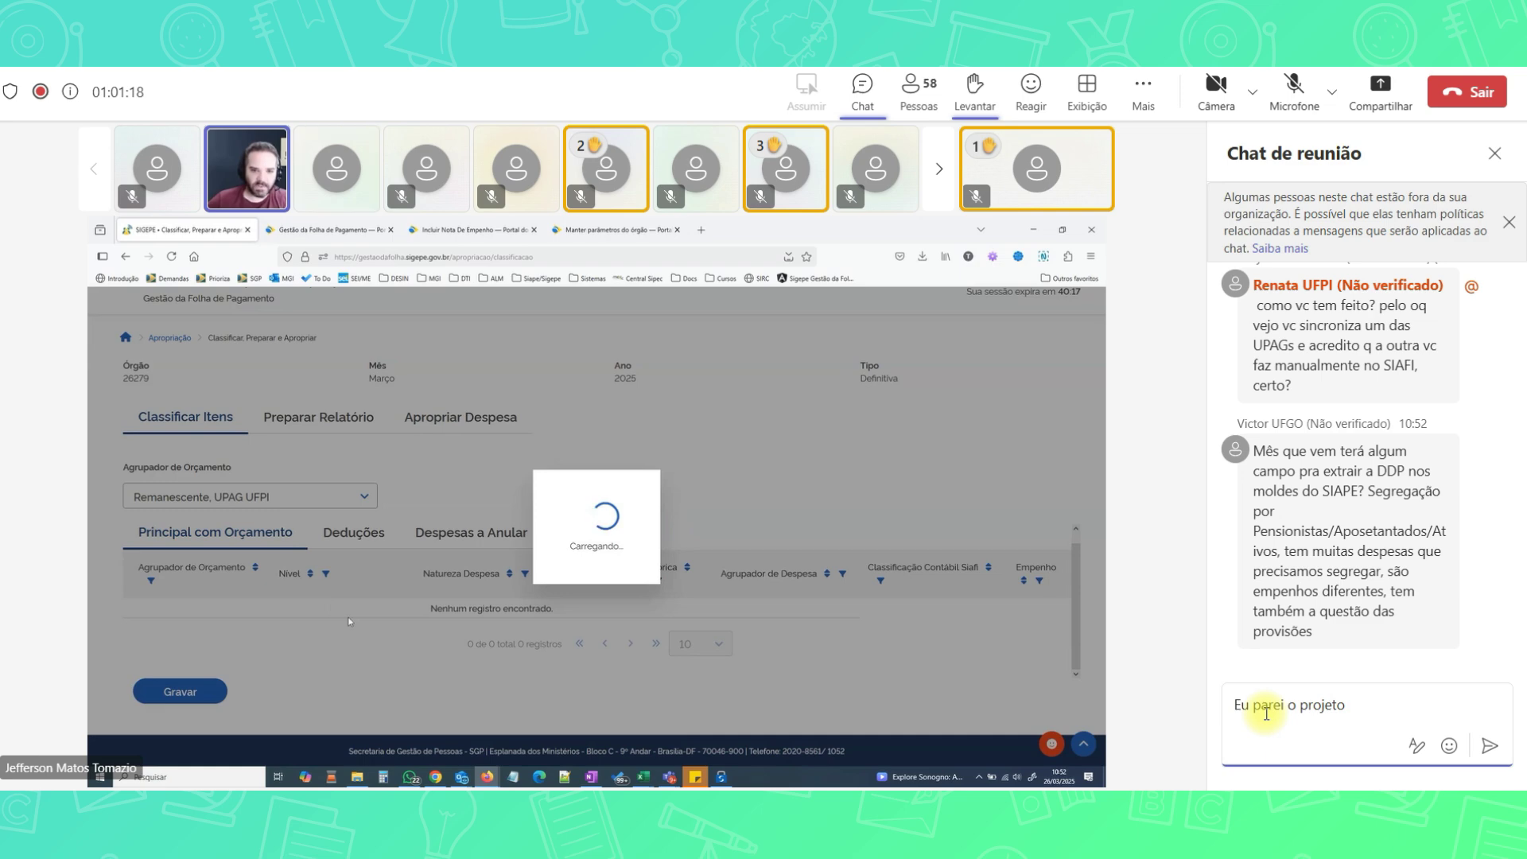
key("BackSpace")
key("BackSpace")
key("BackSpace")
key("BackSpace")
key("BackSpace")
key("BackSpace")
key("BackSpace")
key("BackSpace")
key("BackSpace")
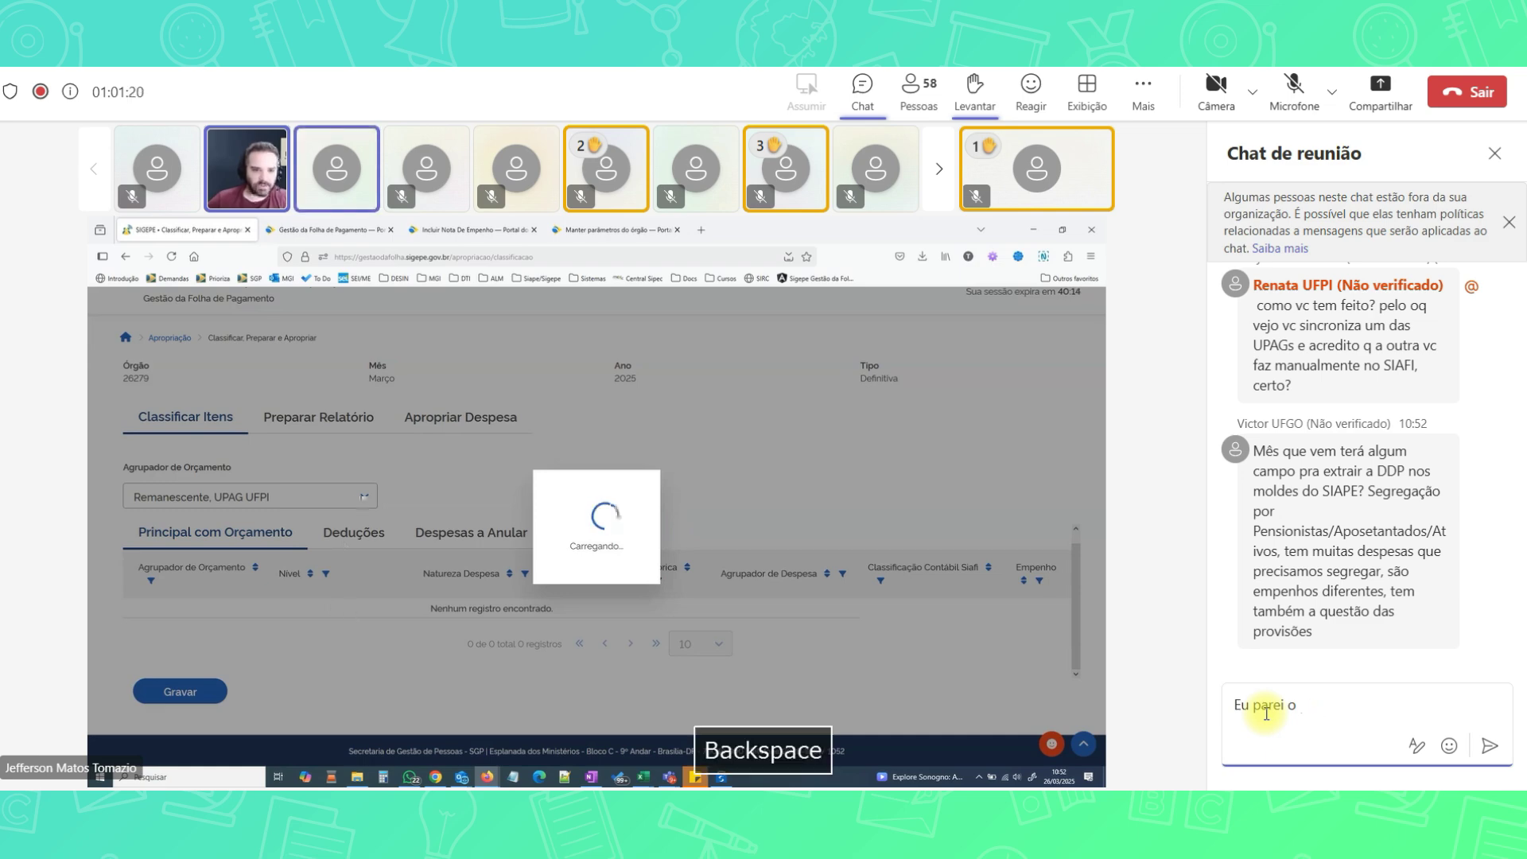
type("as conf")
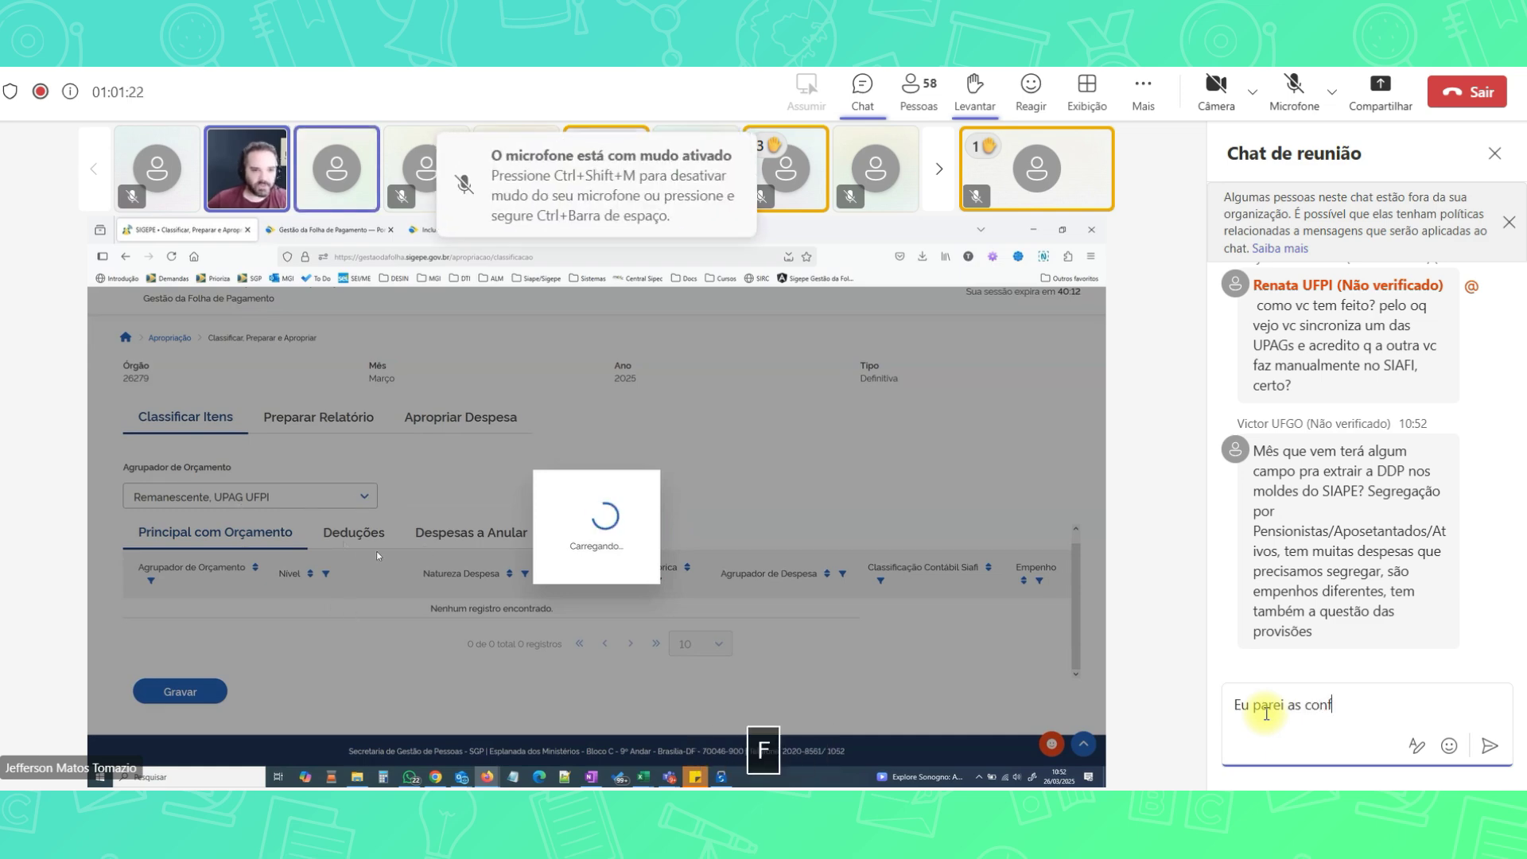
type("igurações ")
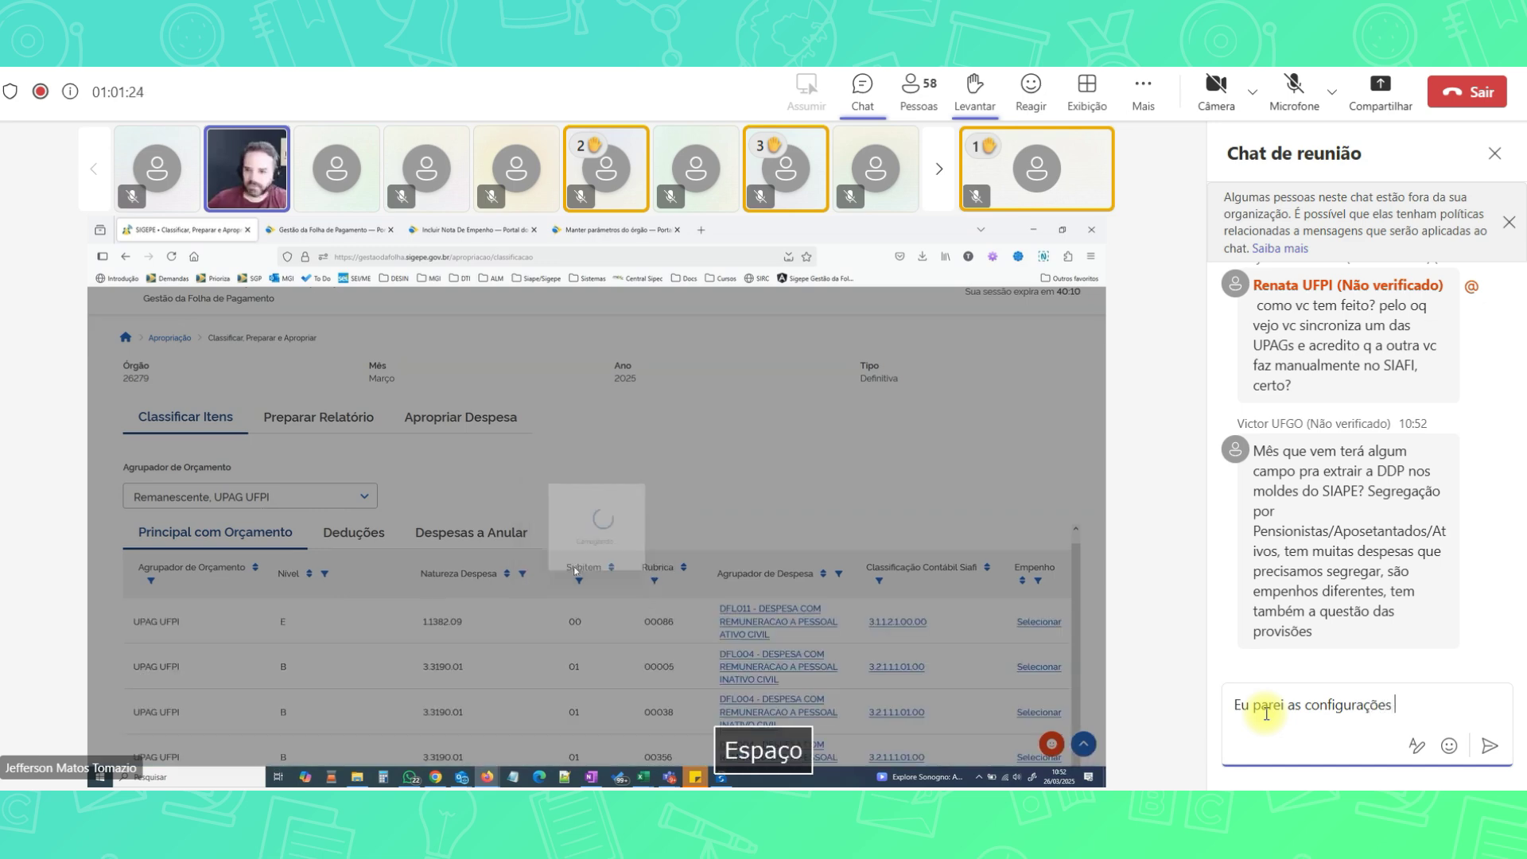
Continue the chat reply with "porque deu um erro no momento da Sicronização."
type("porque deu ")
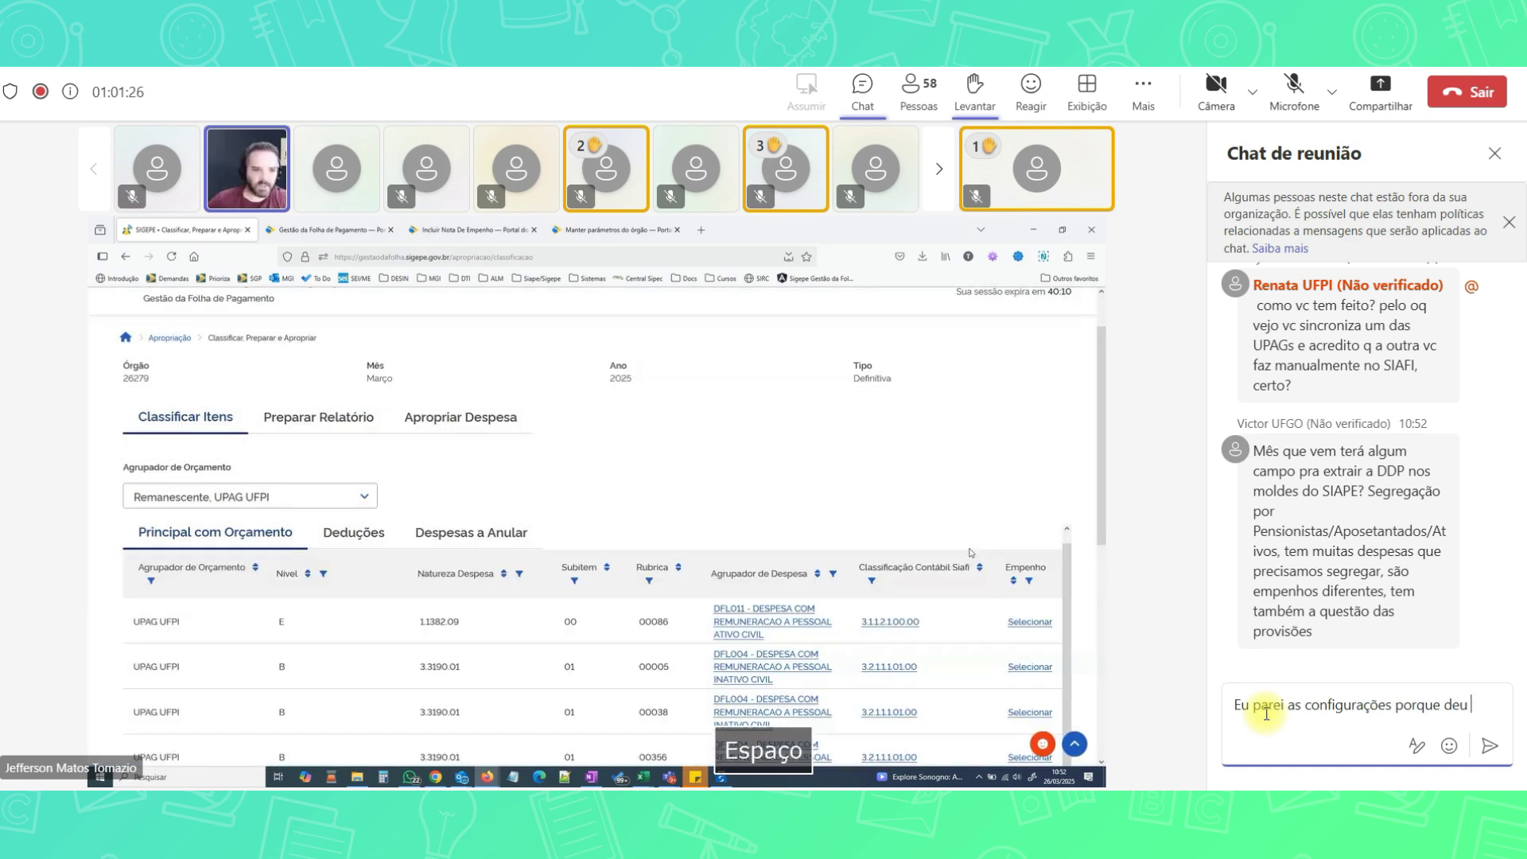
type("um erro ")
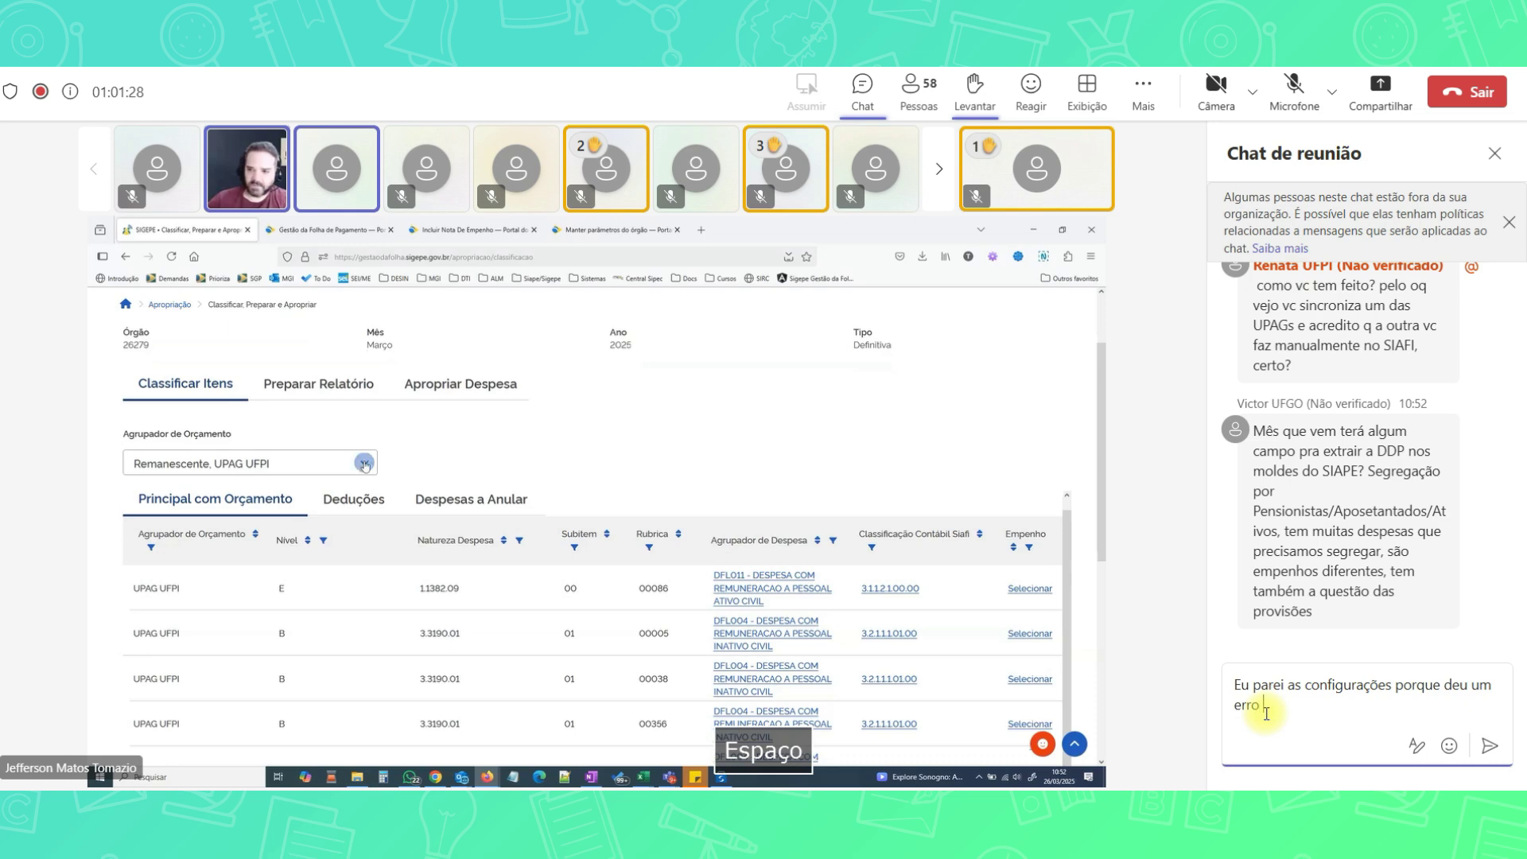
type("no m")
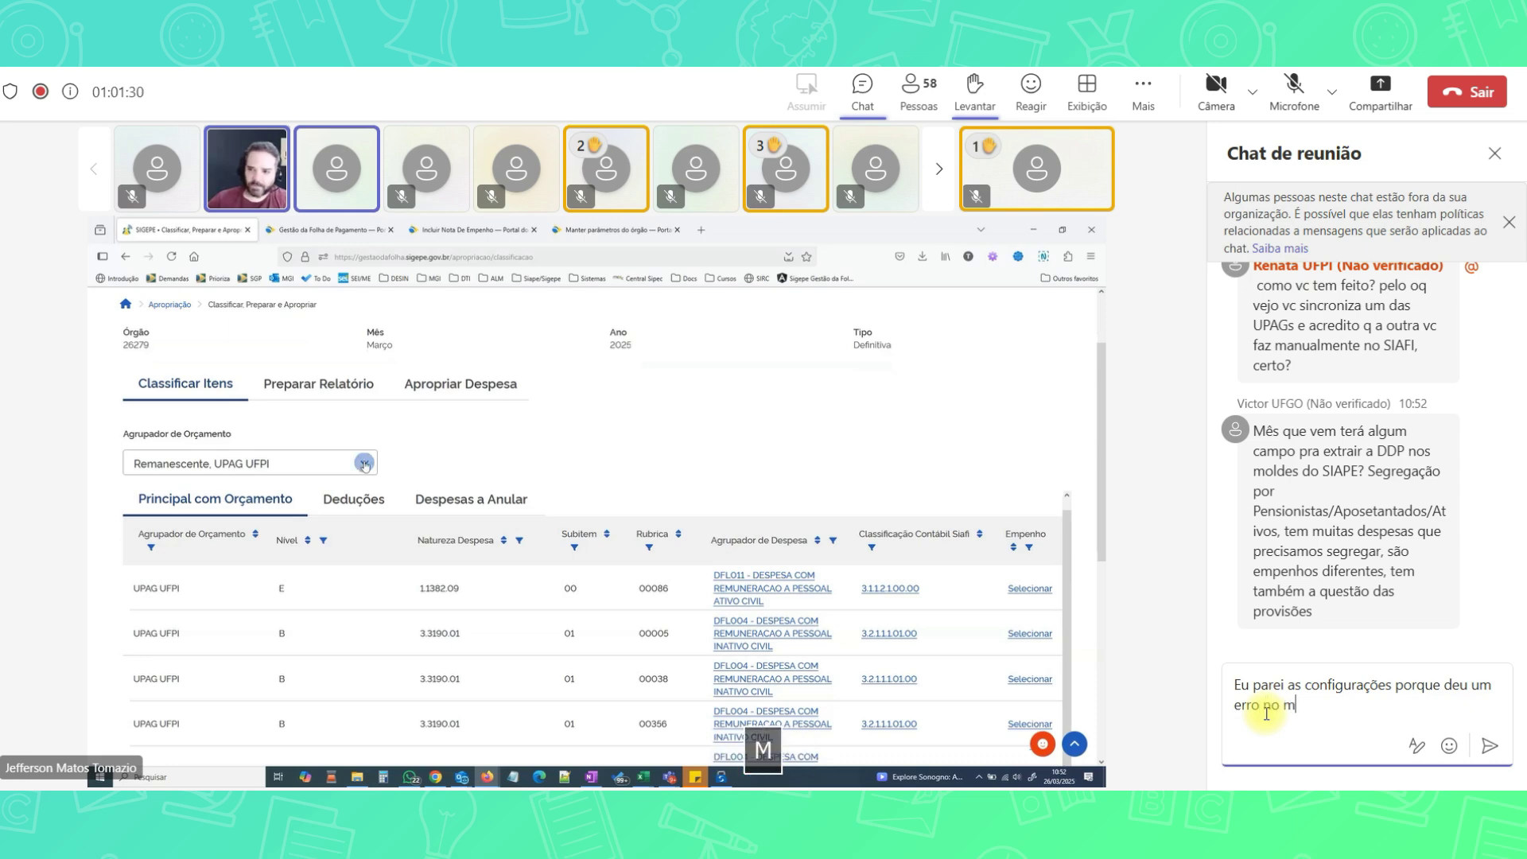
type("em")
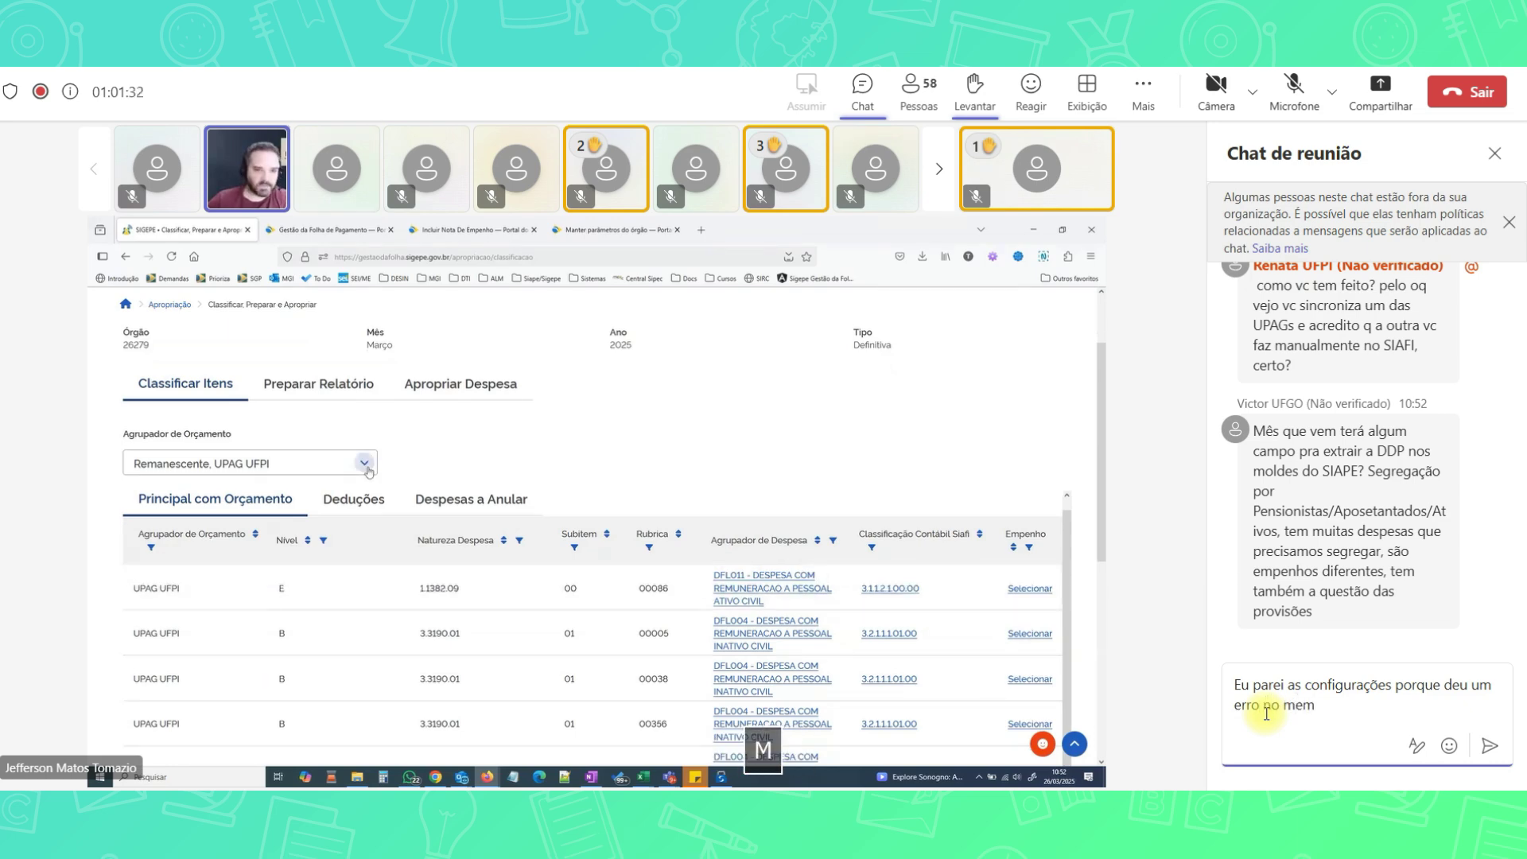
key("BackSpace")
key("BackSpace")
type("omento da SI")
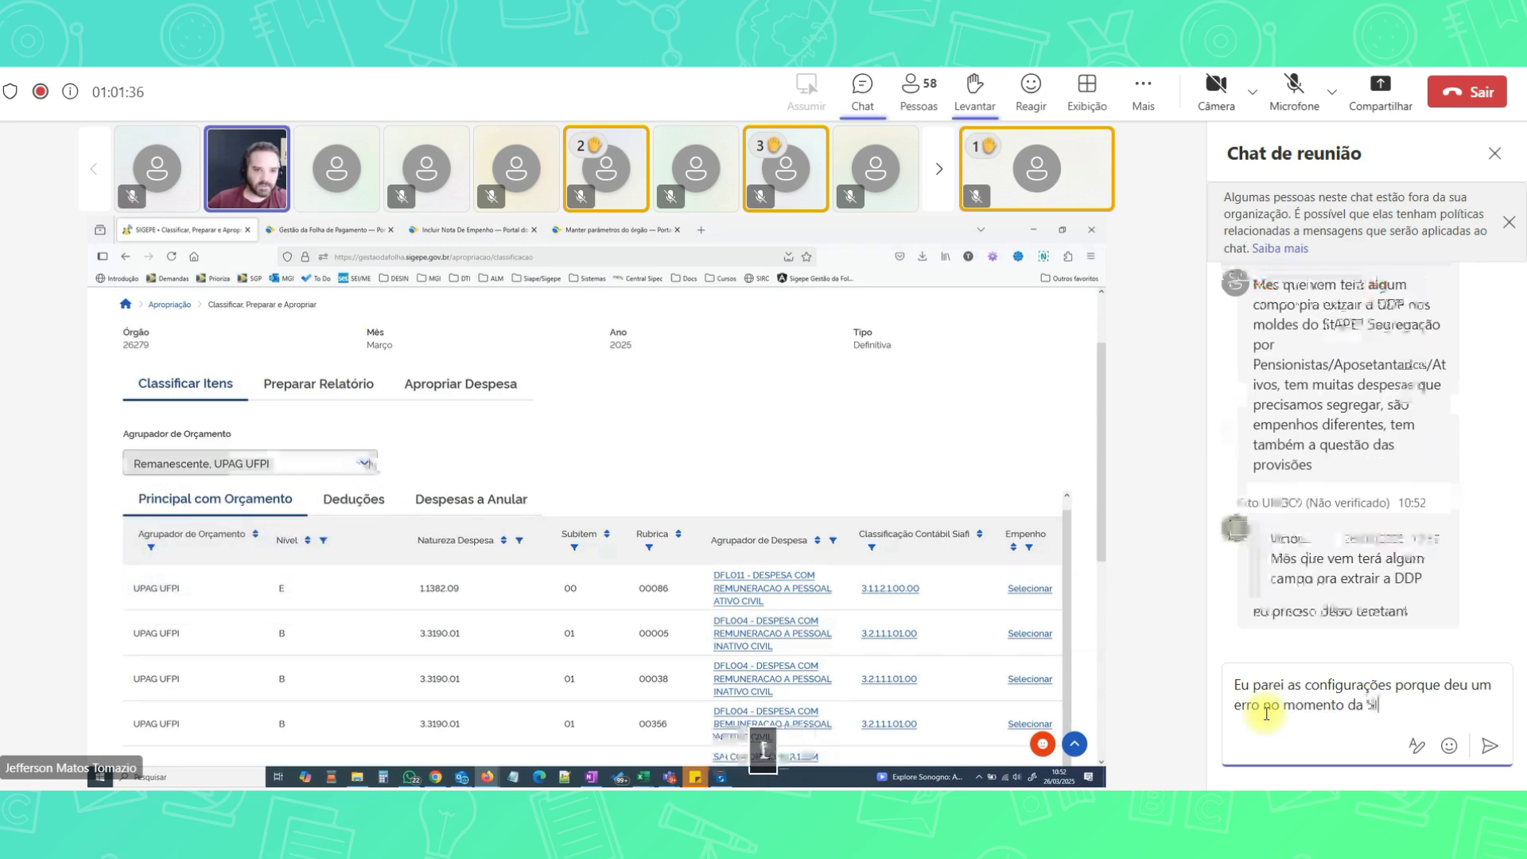
type("croniza")
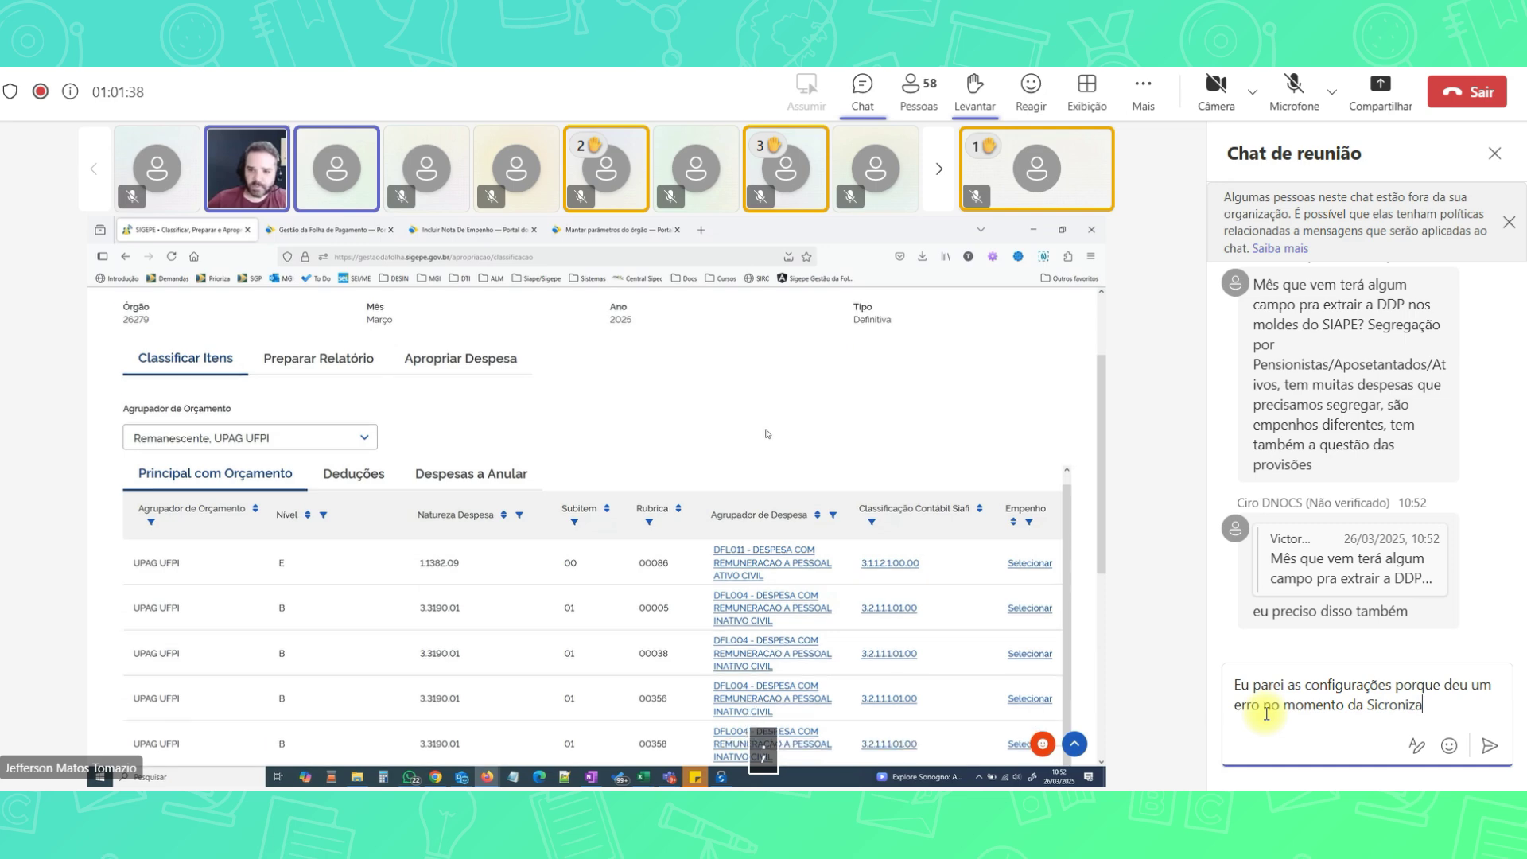
type("ção.")
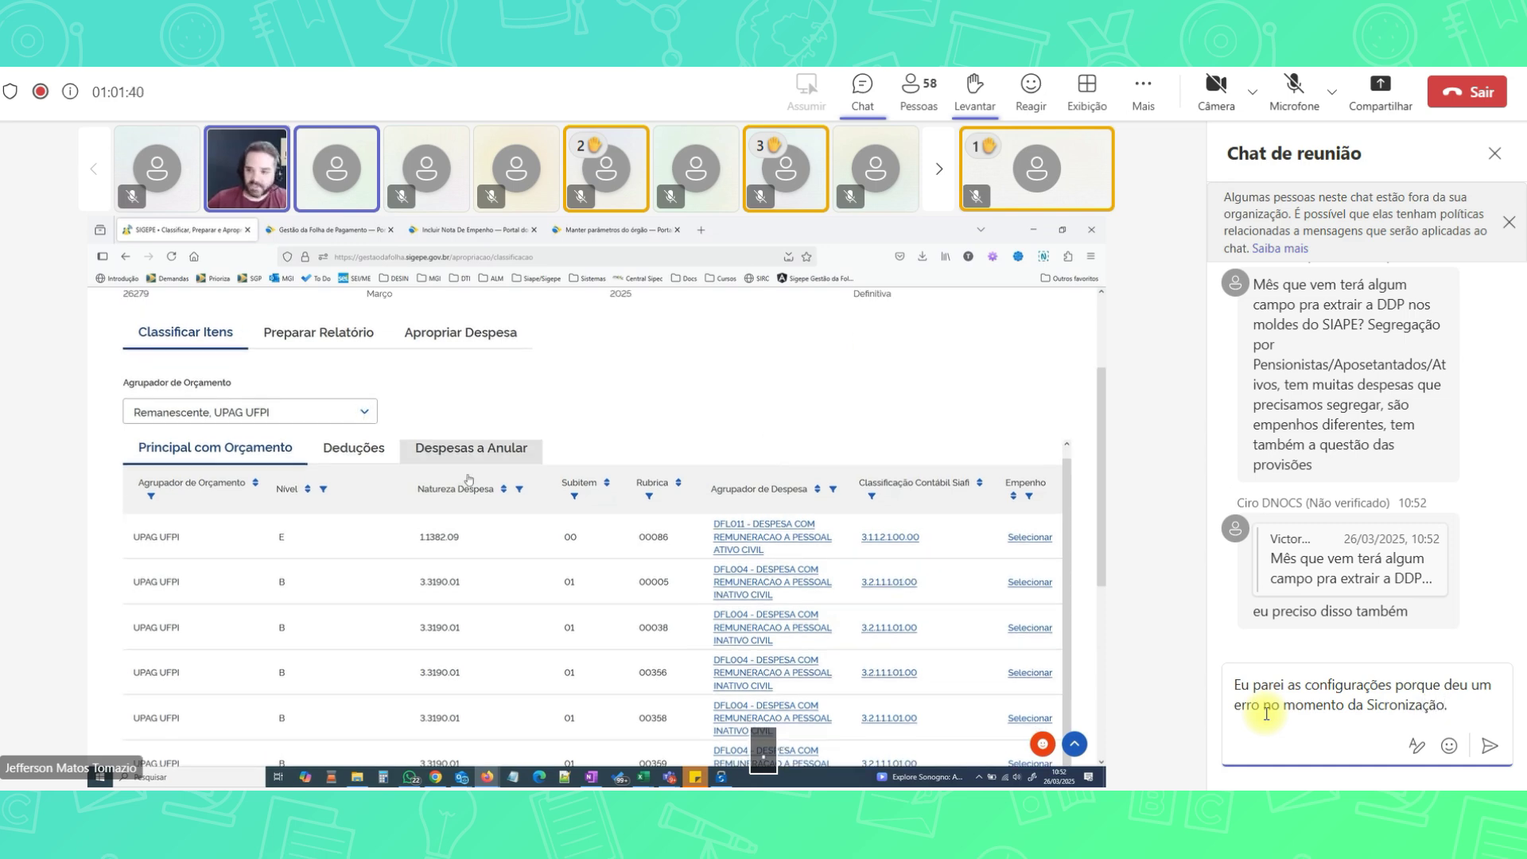
Add the sentence "Mas eu agora vou continuar com as configurações" to the chat reply
type(" Mas eu")
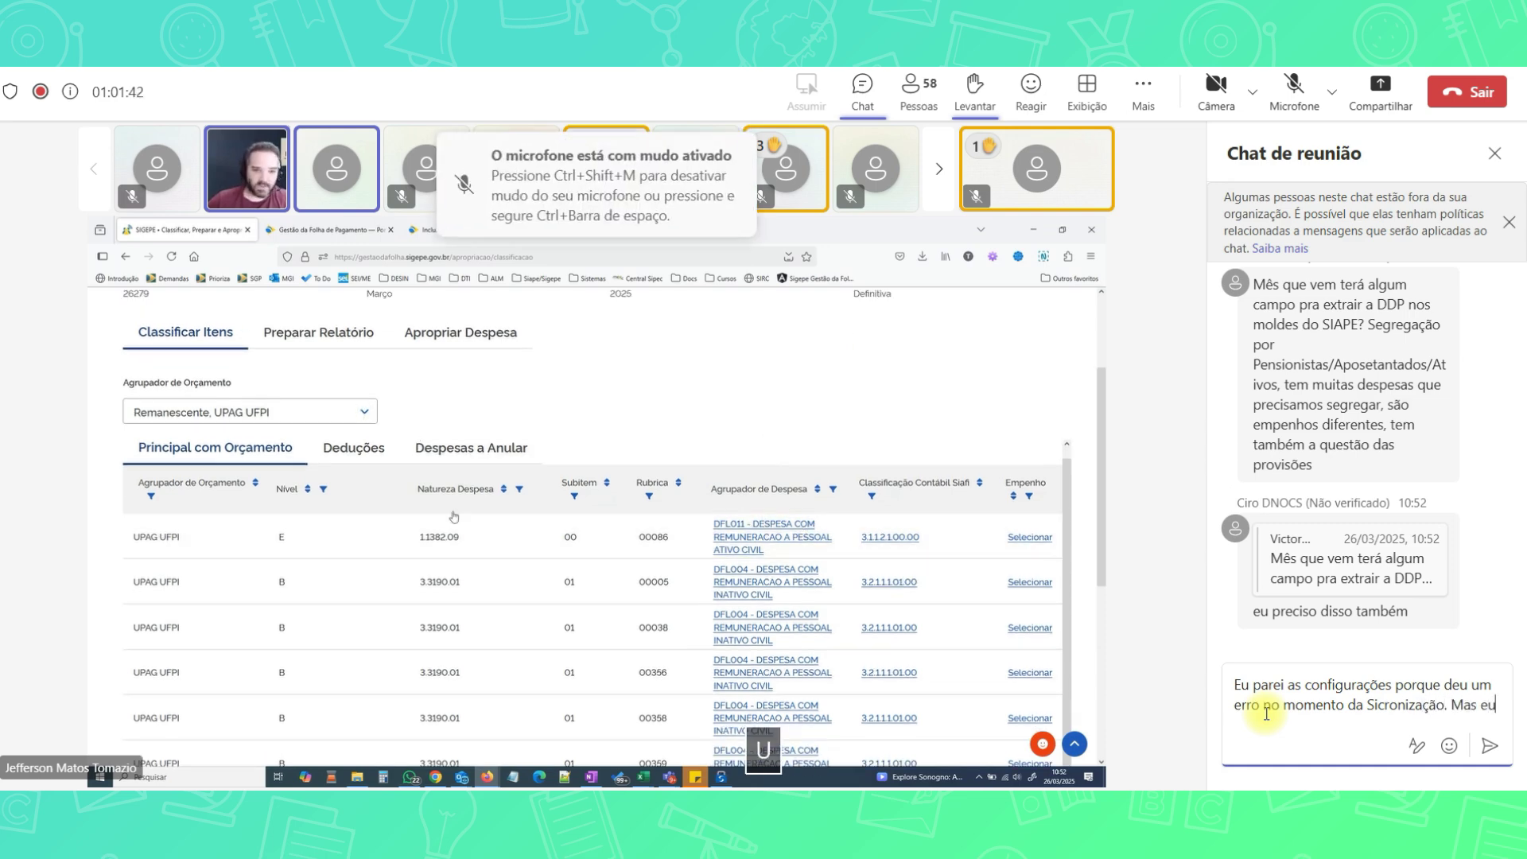
type(" v")
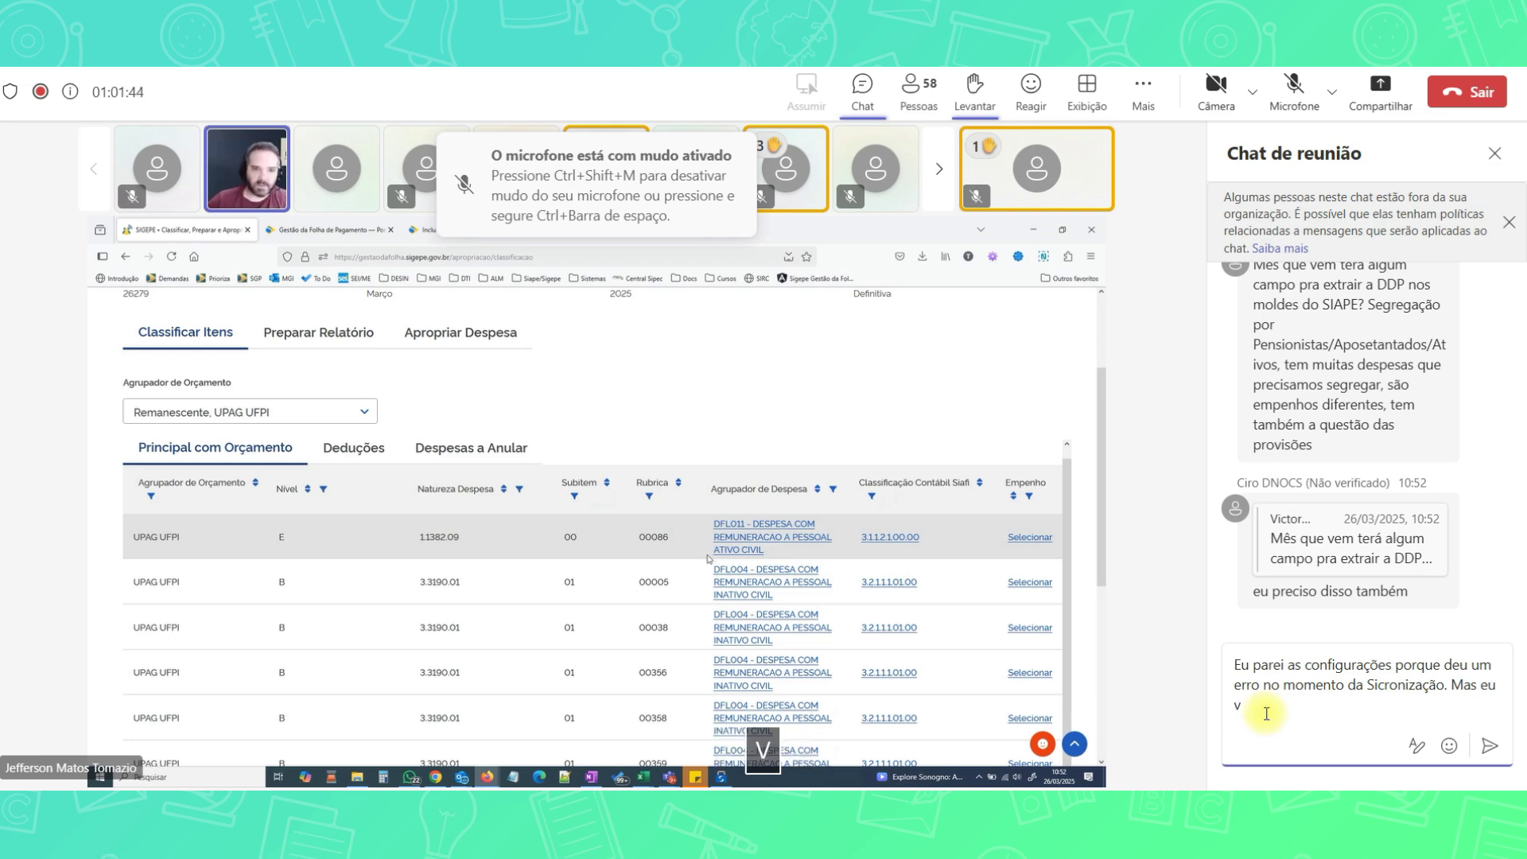
key("BackSpace")
type("agora vou continuar co")
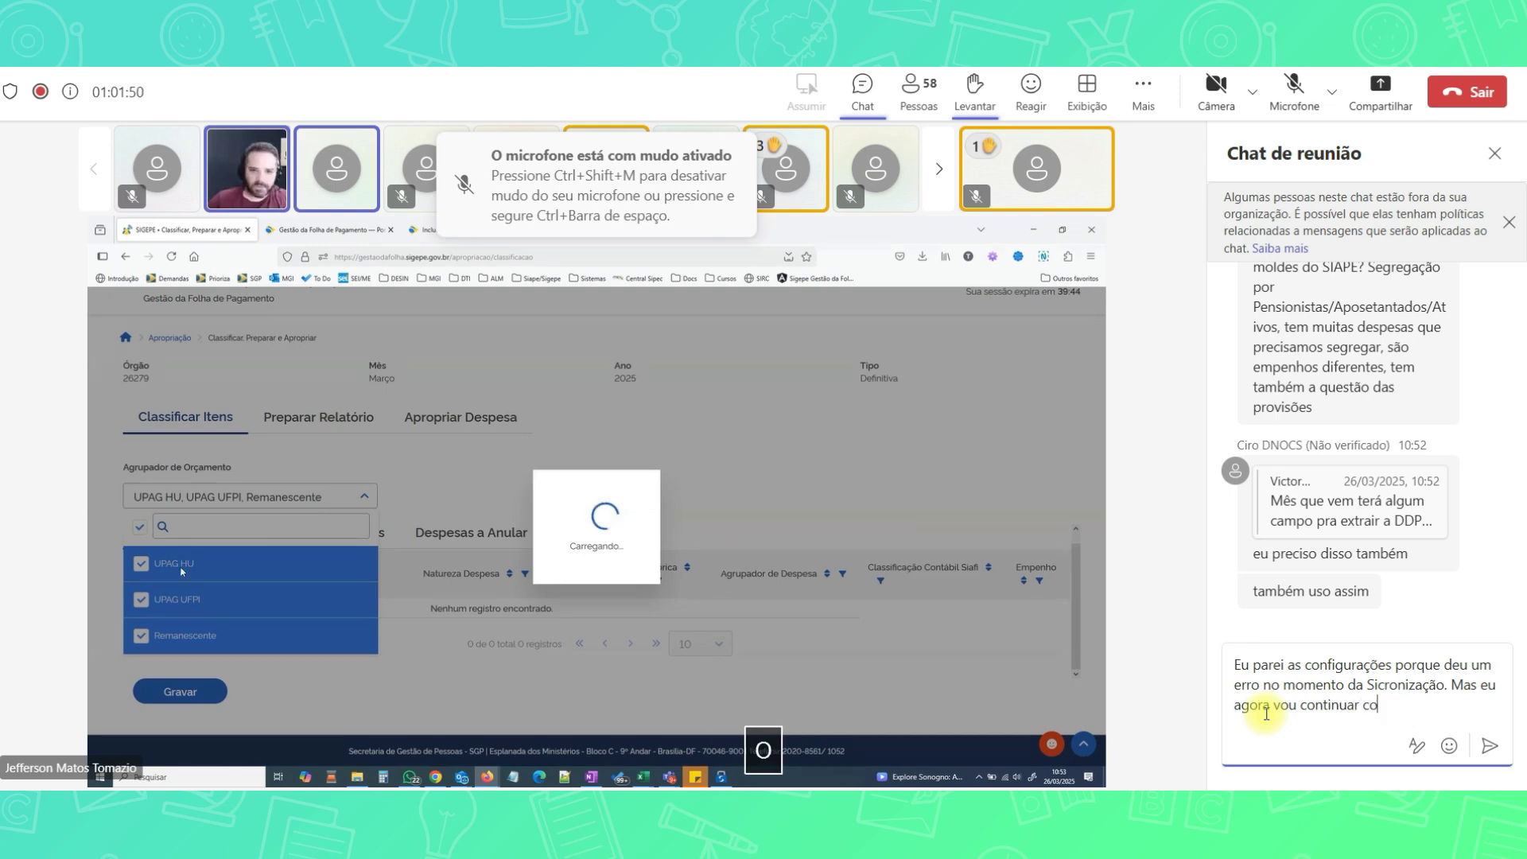
type("m as confir")
key("BackSpace")
type("g")
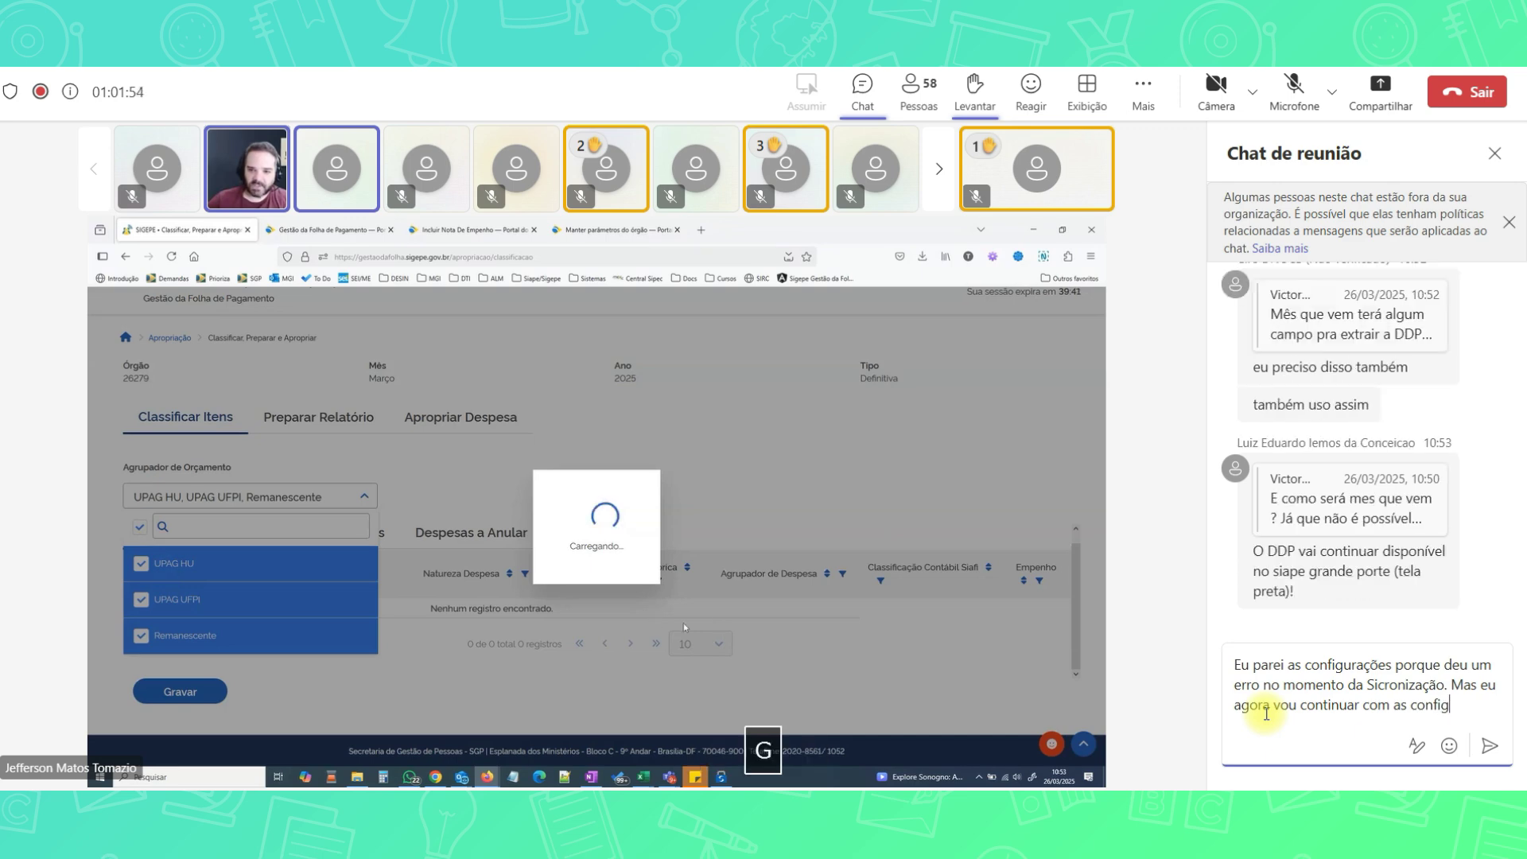
type("urações")
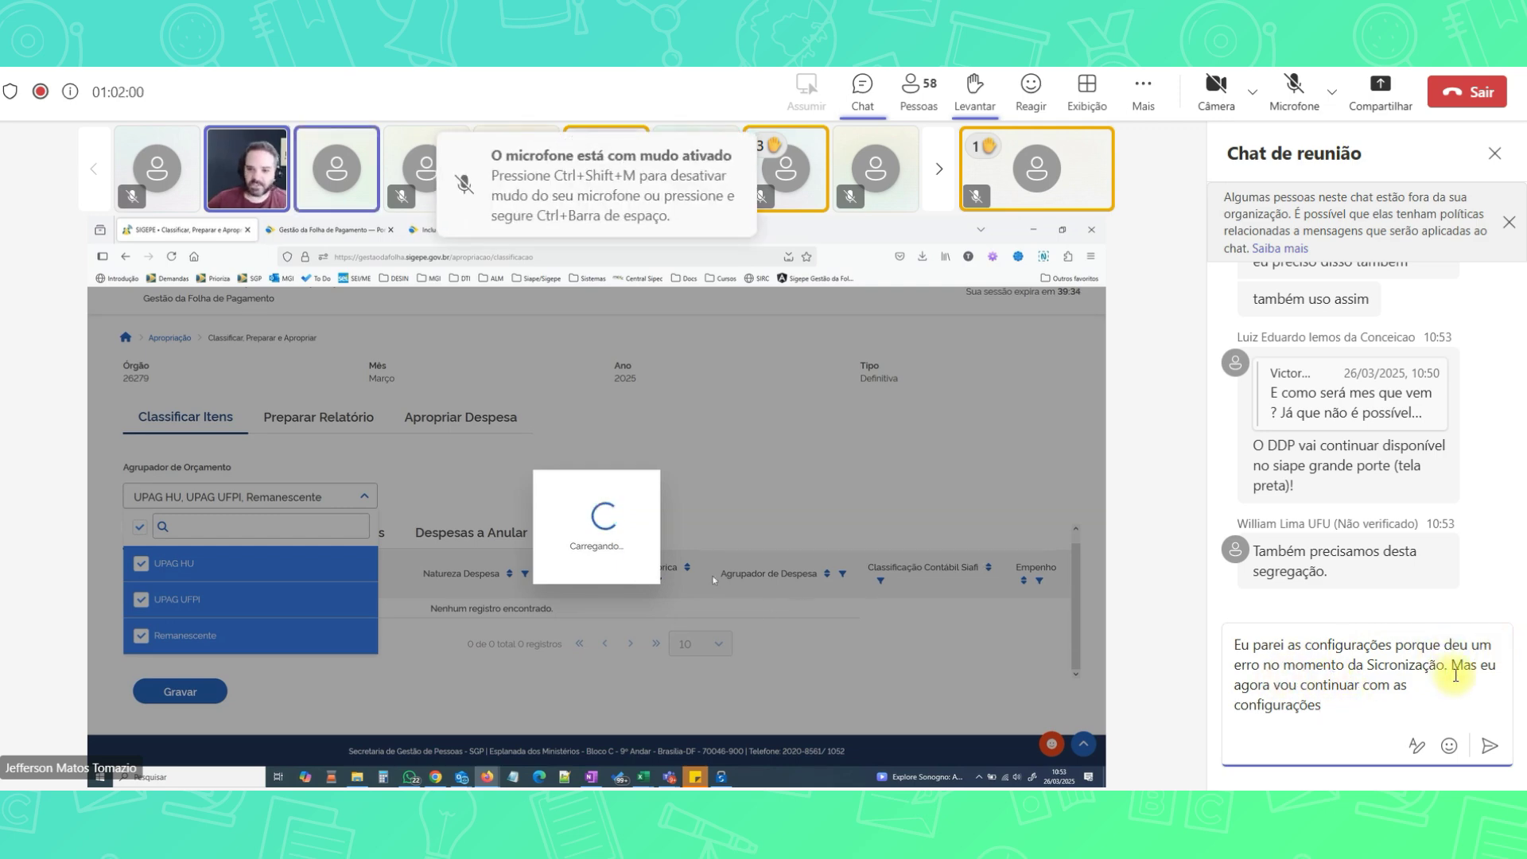
Reword the reply's last sentence to "Mas agora eu vou continuar com as configurações" and post the message
left_click(1498, 667)
key("BackSpace")
key("BackSpace")
key("BackSpace")
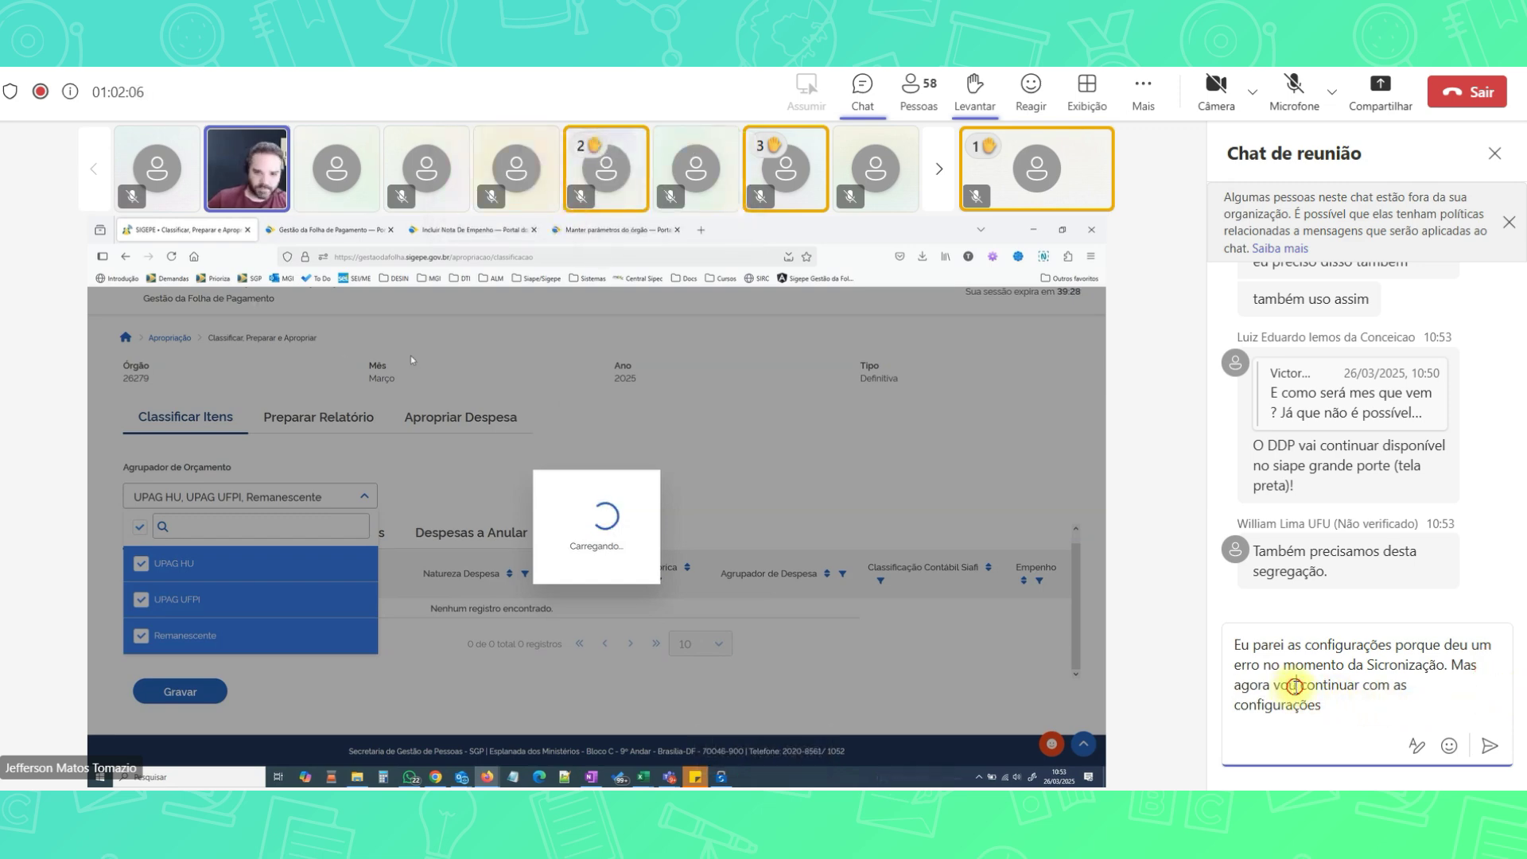
left_click(1271, 686)
type("eu")
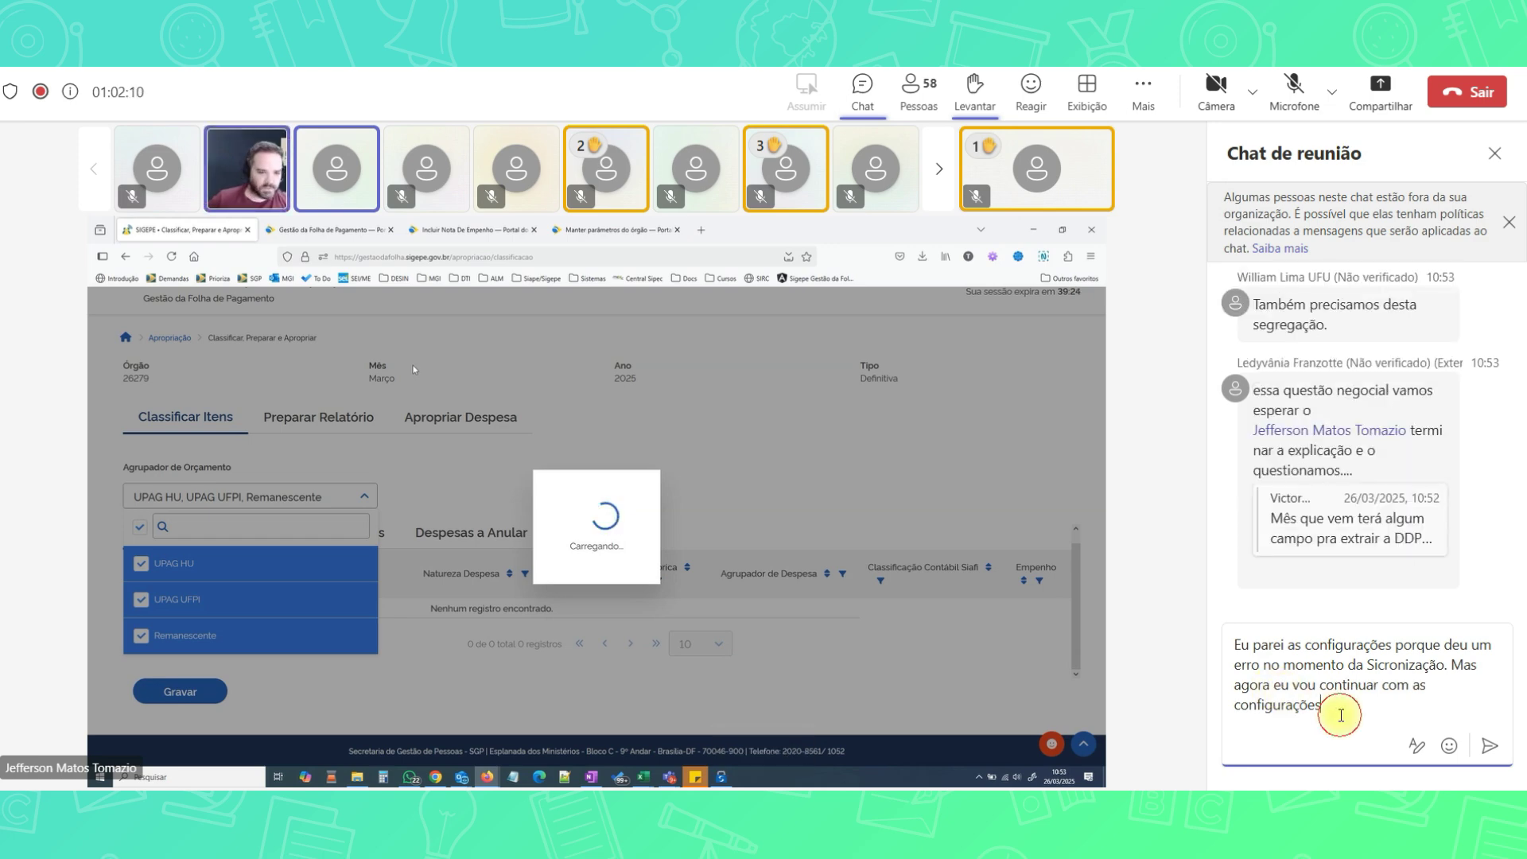
key("Return")
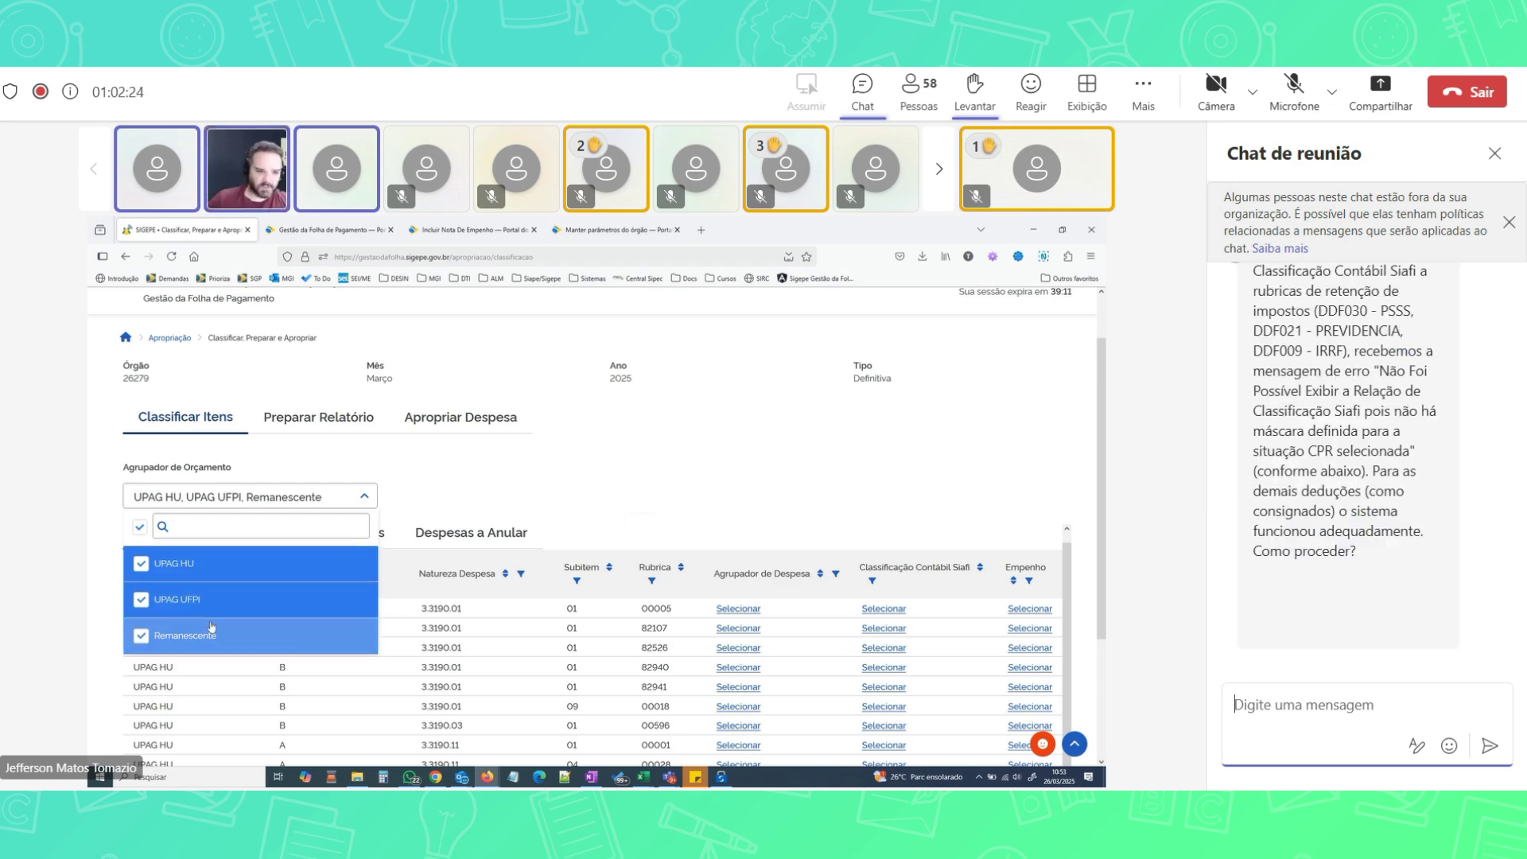
Collapse the Agrupador de Orçamento choices and read the chat question about associating Classificação Contábil Siafi with tax retention rubrics
left_click(642, 439)
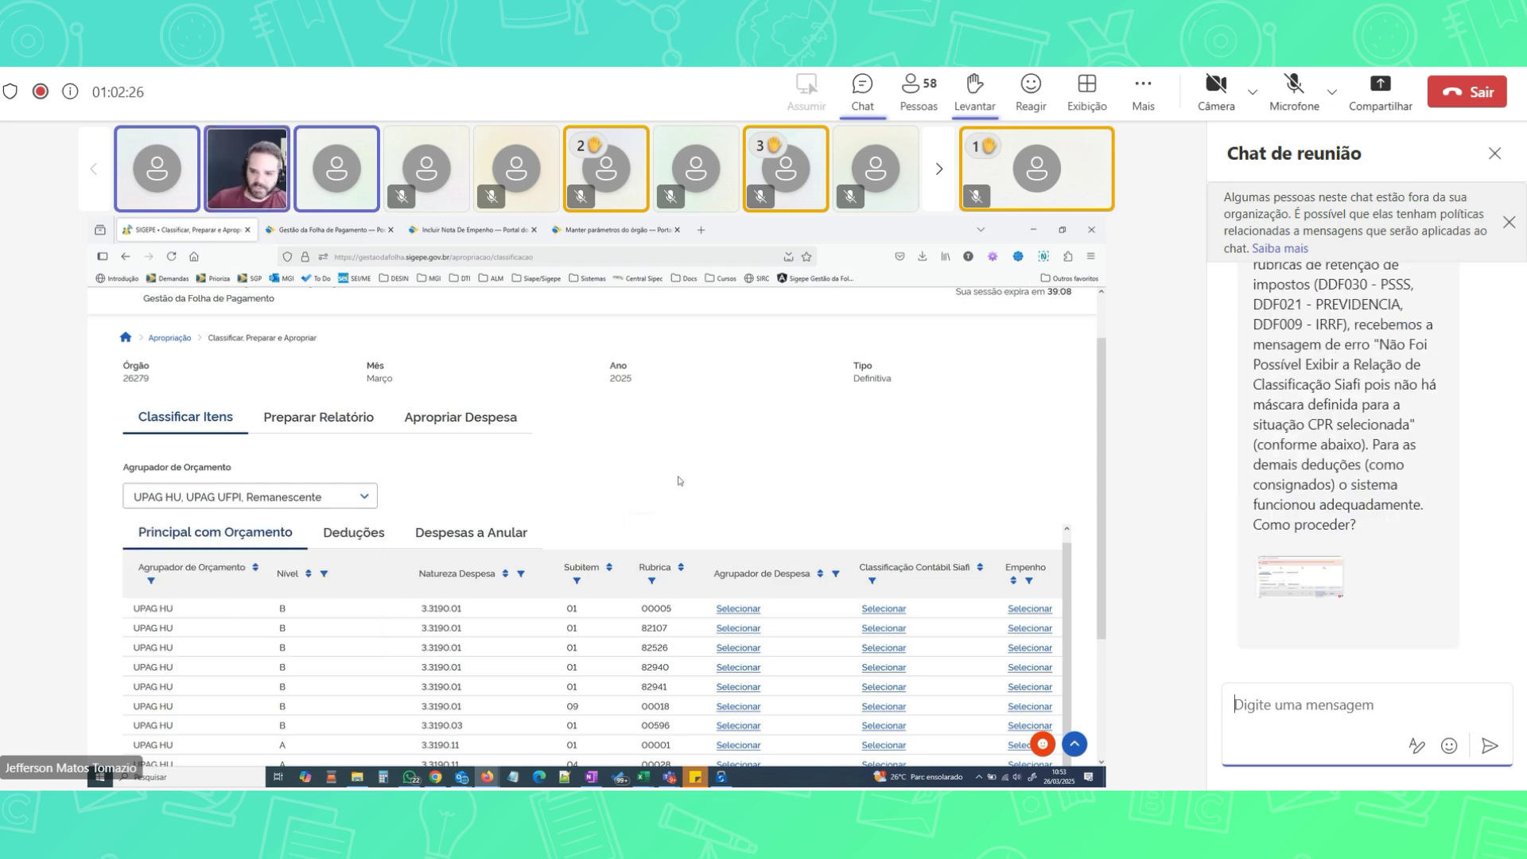
scroll(1314, 555, "up", 1)
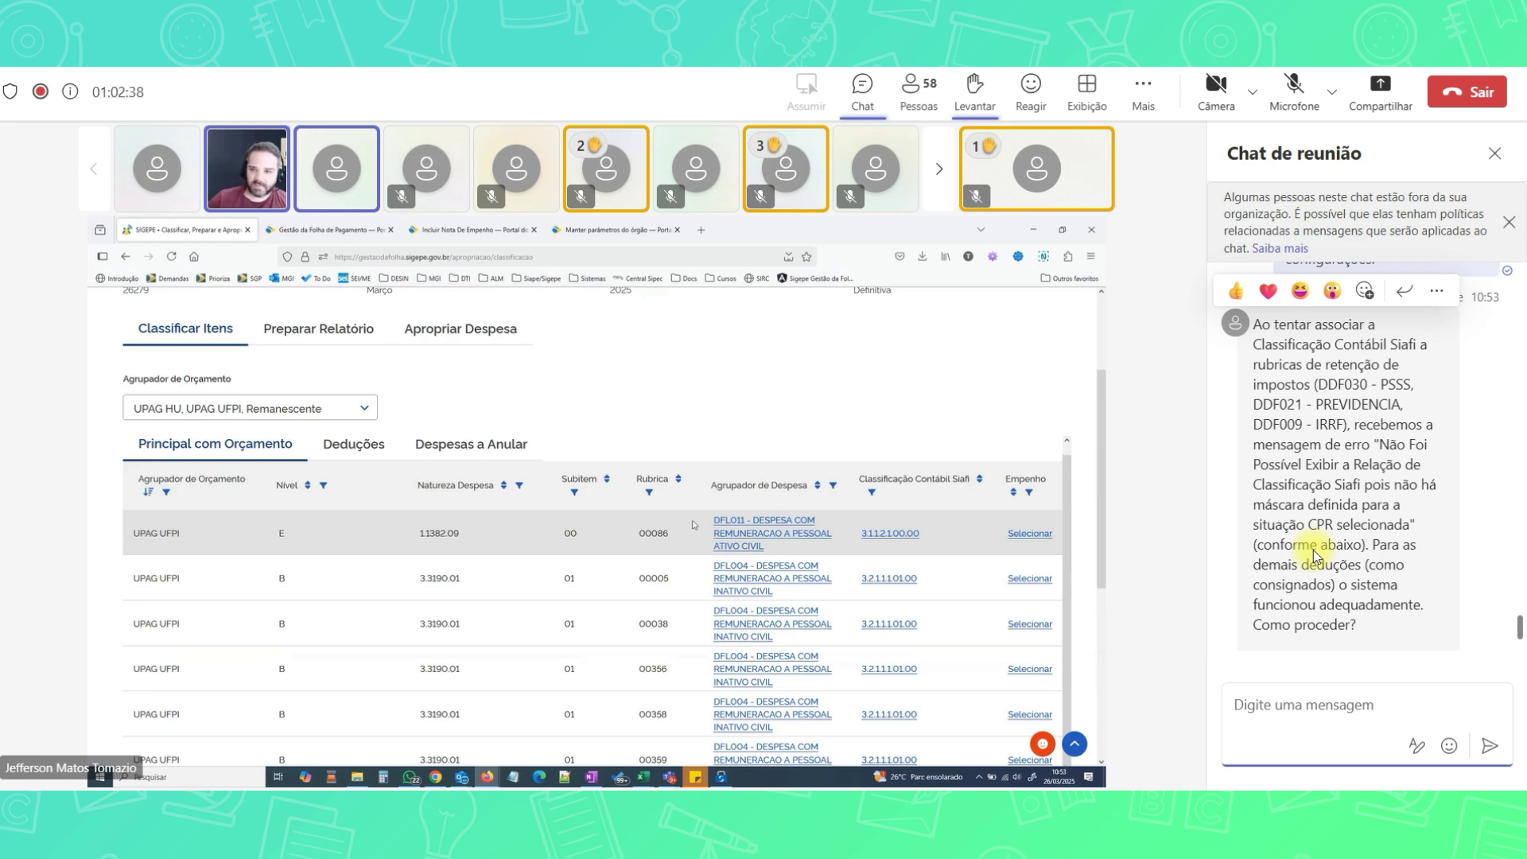
scroll(1313, 555, "up", 2)
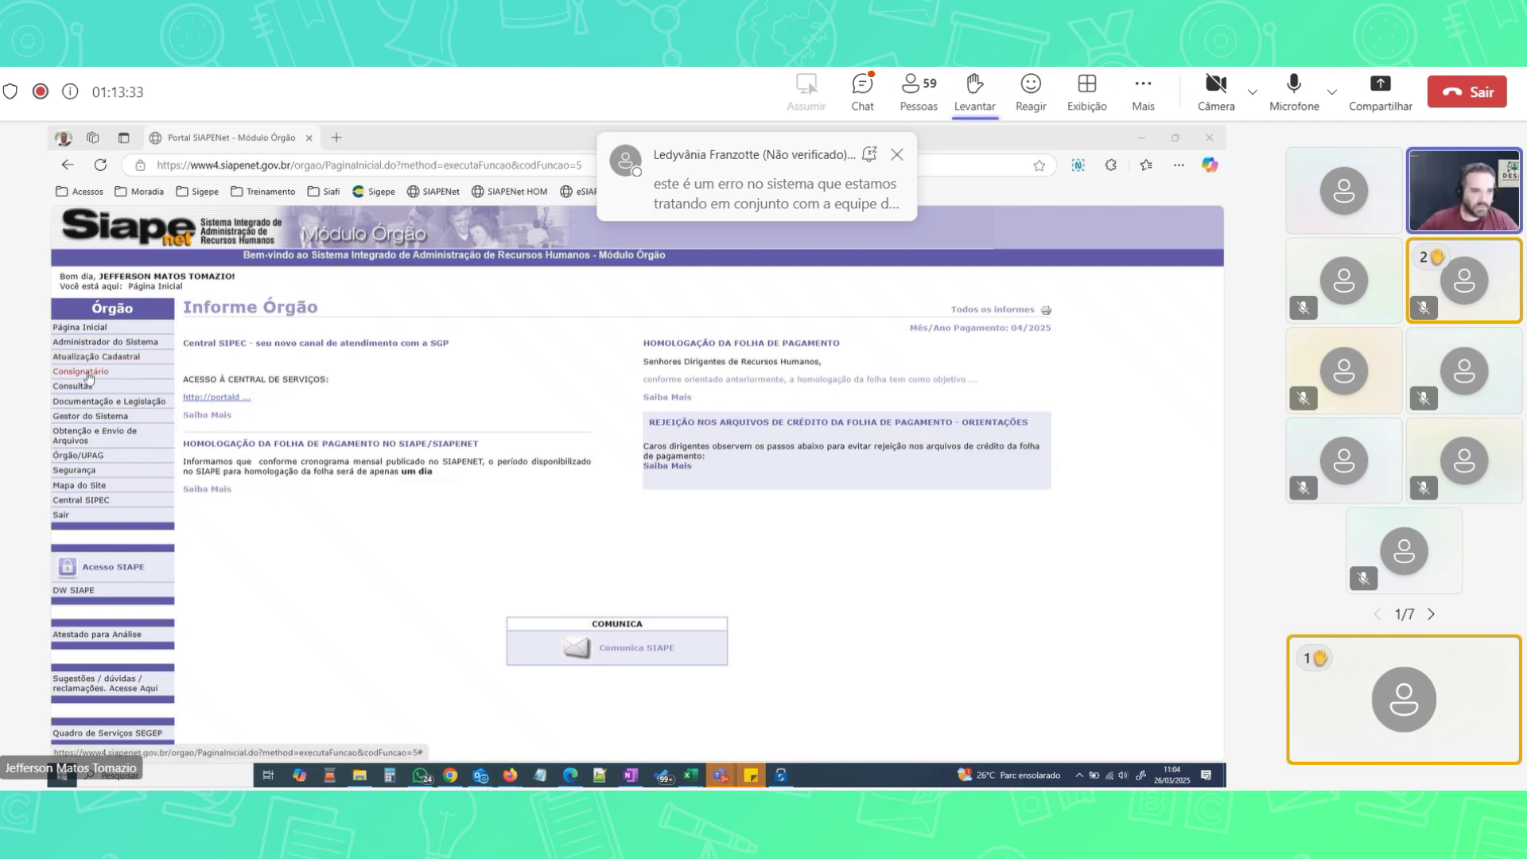
Open the SIAFI creditor list query in SIAPEnet and set it to Servidores/Pensionistas, Normal payroll and MAR/2025
left_click(80, 387)
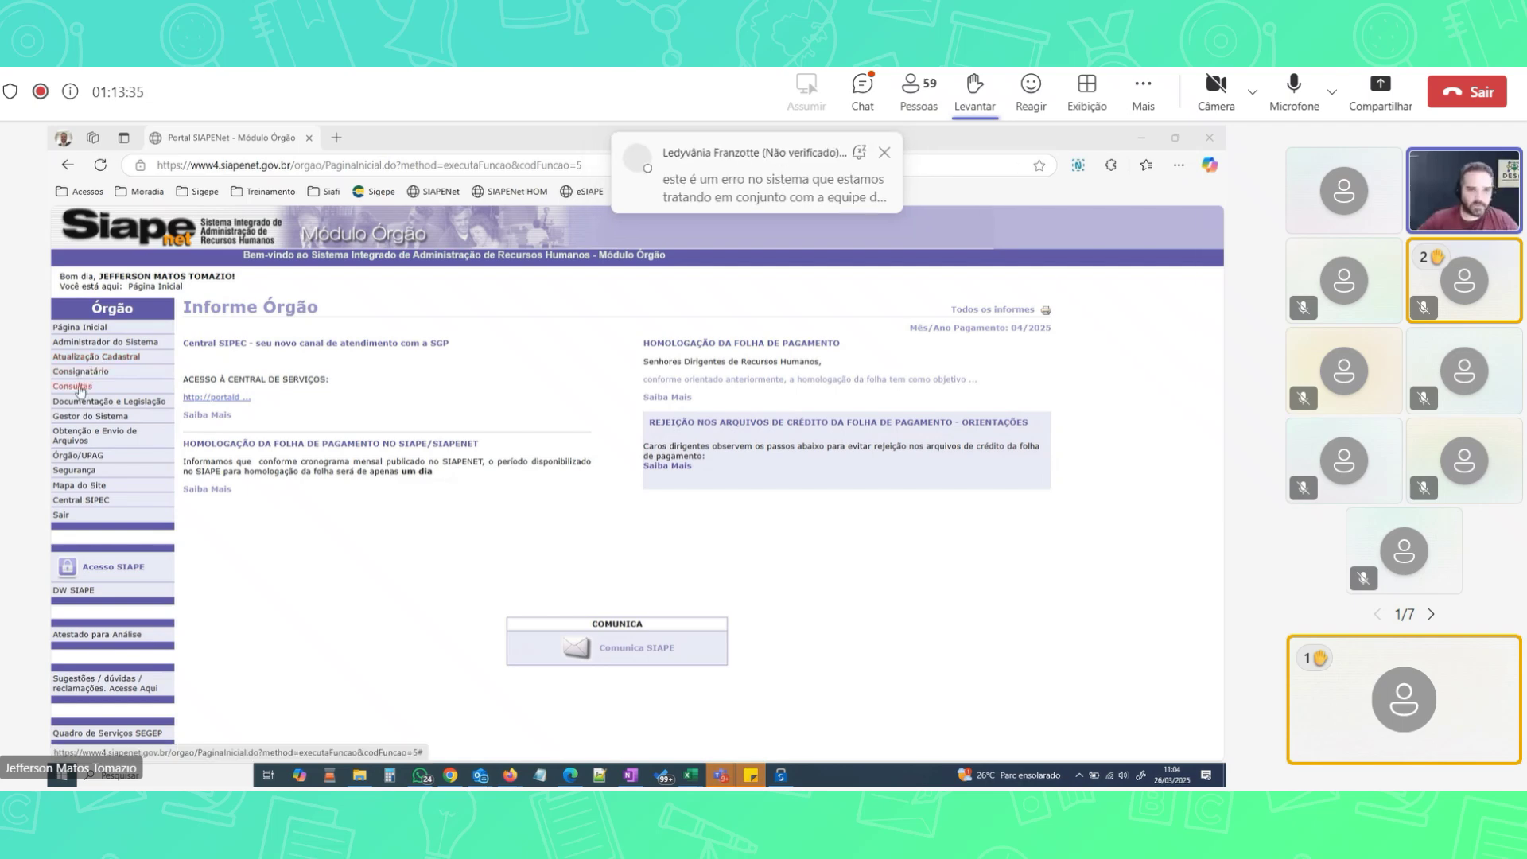
left_click_drag(357, 143, 443, 166)
mouse_move(482, 271)
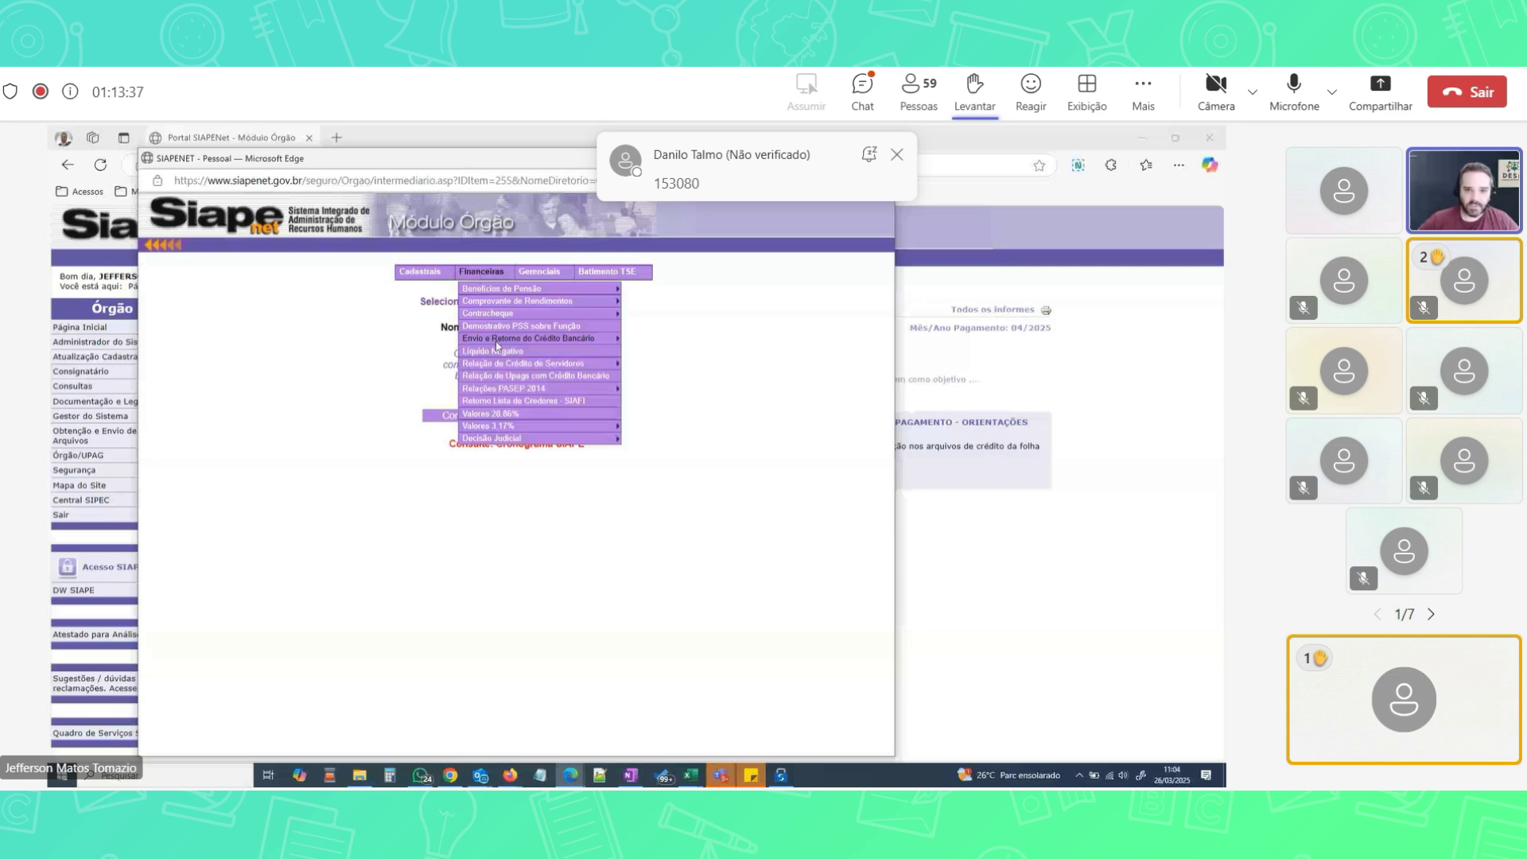
left_click(519, 402)
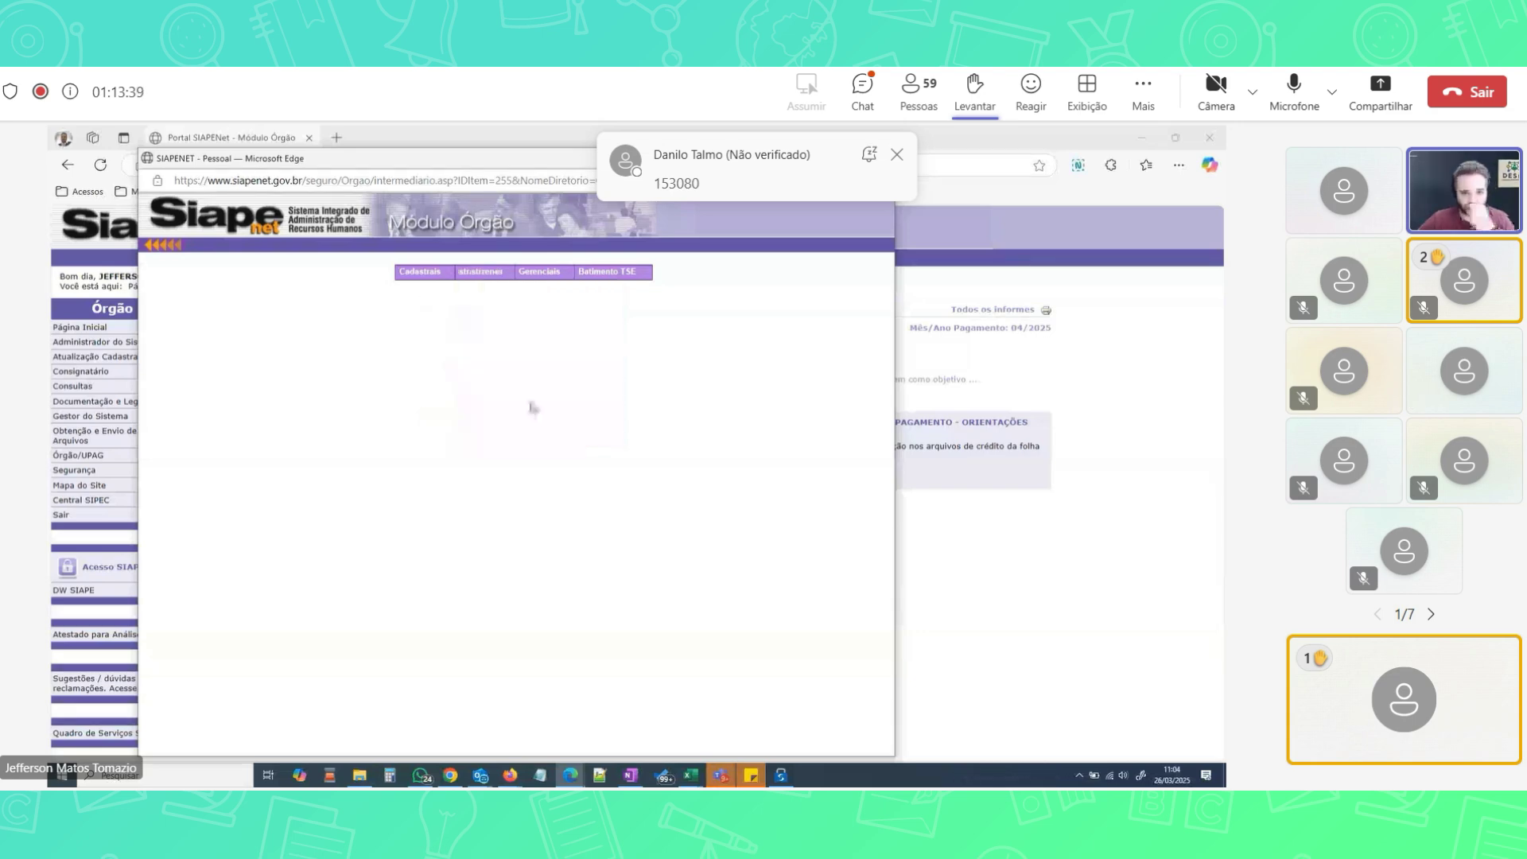
left_click(410, 323)
left_click(453, 340)
left_click(432, 381)
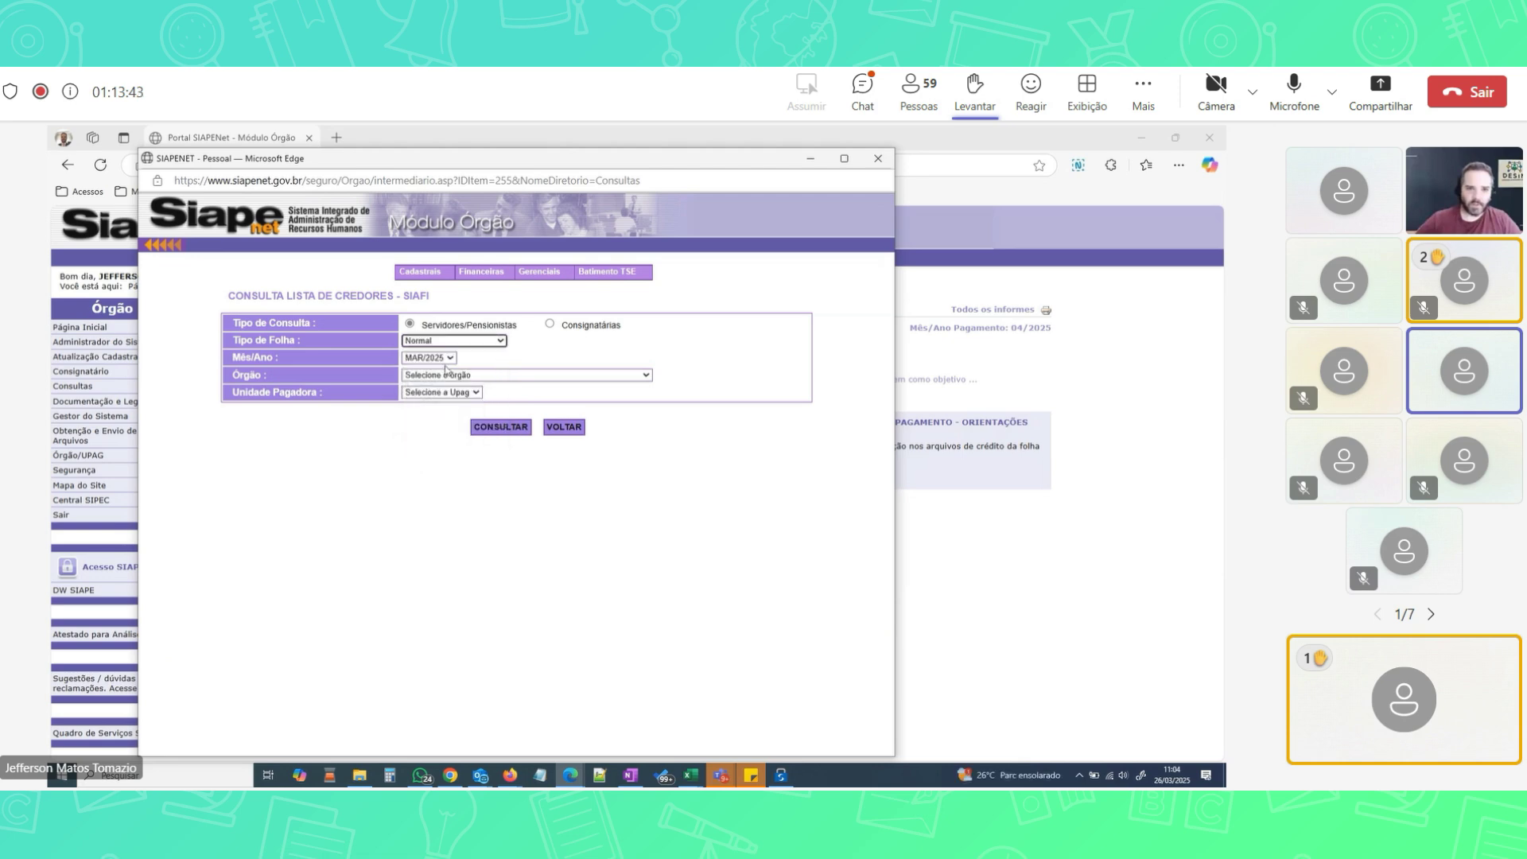
Run the creditor query for órgão 17500 - MIN GESTAO E INOV EM SERV PUBLICOS and Unidade Pagadora 000002716 - DIRETORIA DE GESTAO DE PESSOAS
left_click(446, 374)
type("175")
key("Up")
key("Down")
key("Return")
left_click(458, 398)
left_click(504, 430)
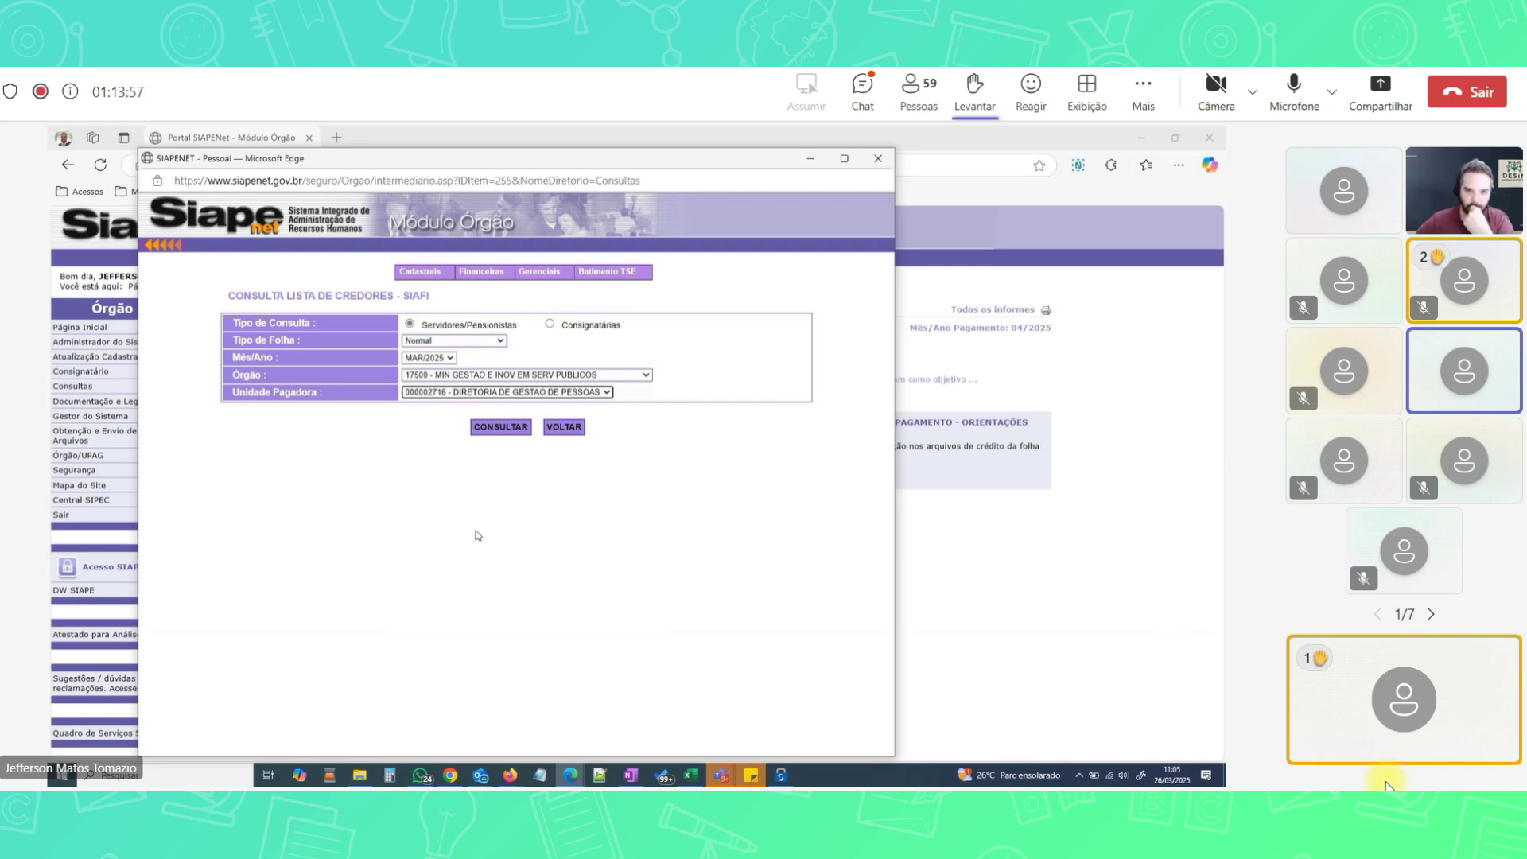
Raise the computer's audio volume in the system quick settings
key("super+a")
left_click_drag(1424, 692, 1485, 693)
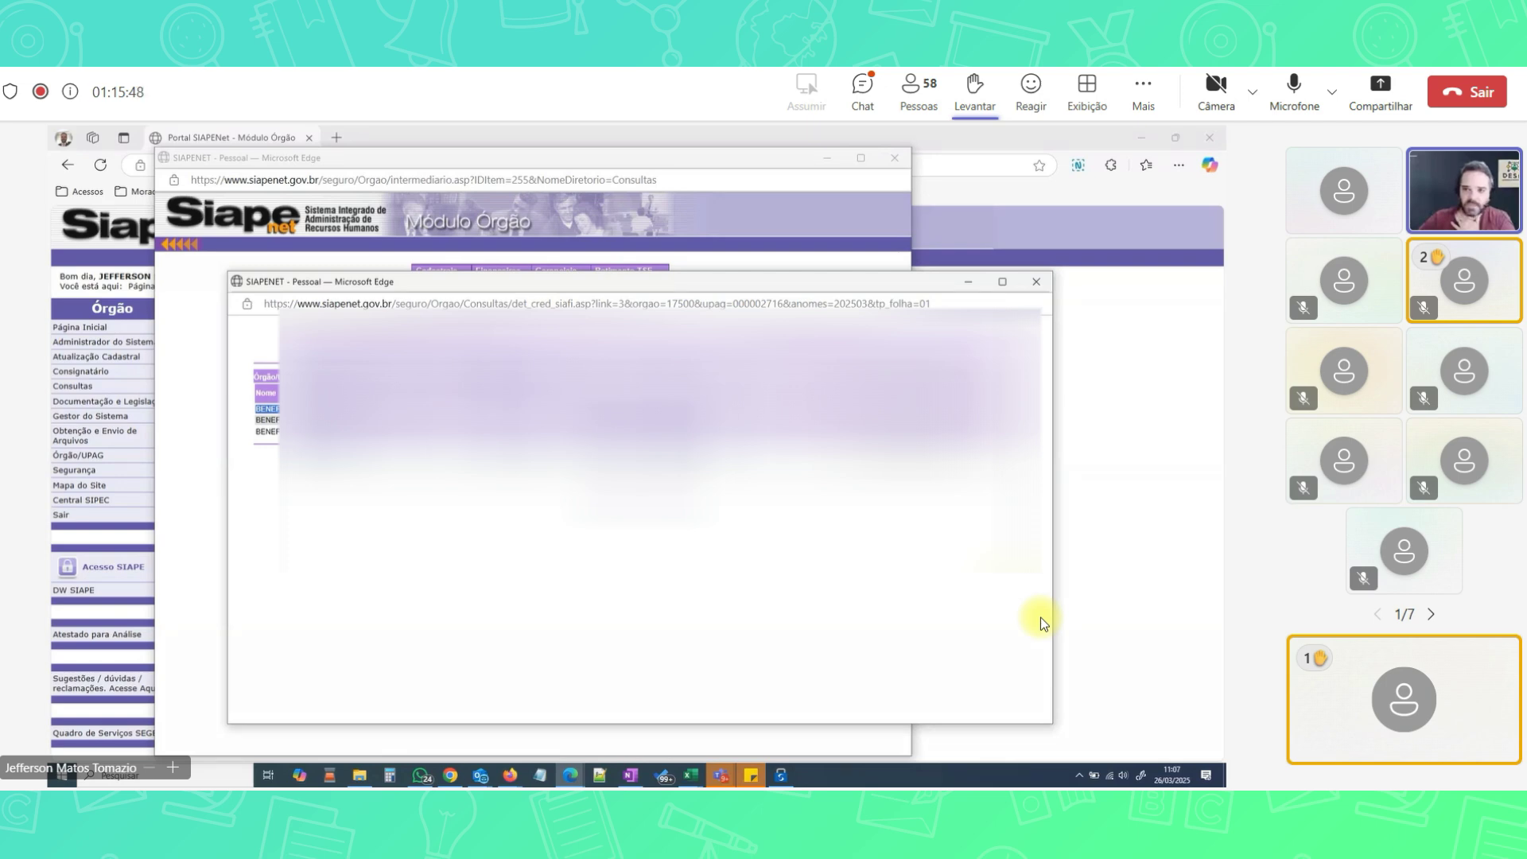
Close the creditor list detail window and mute the meeting microphone
key("alt+F4")
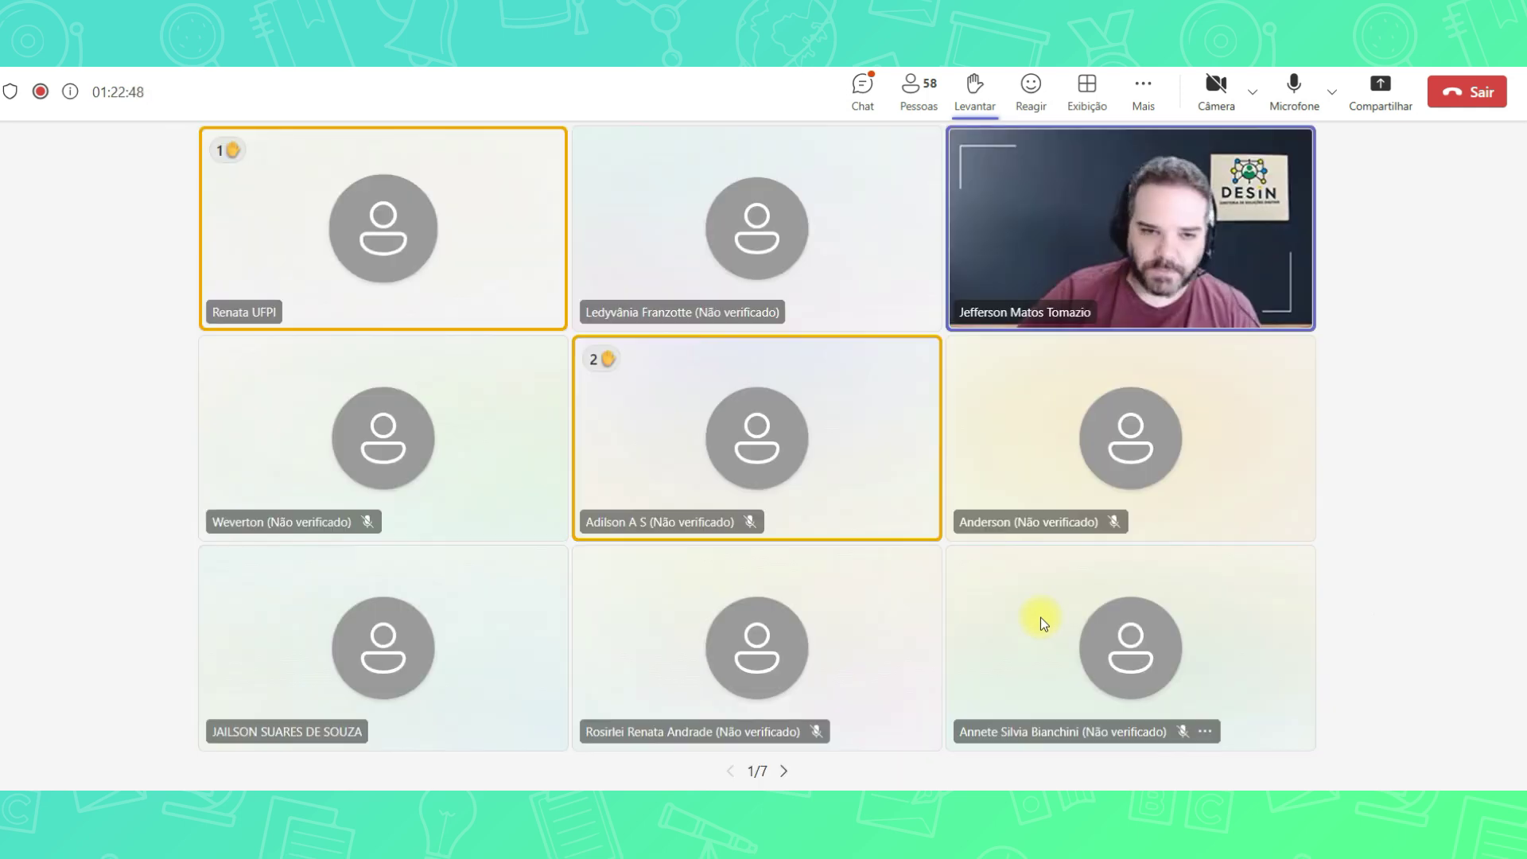
left_click(1296, 90)
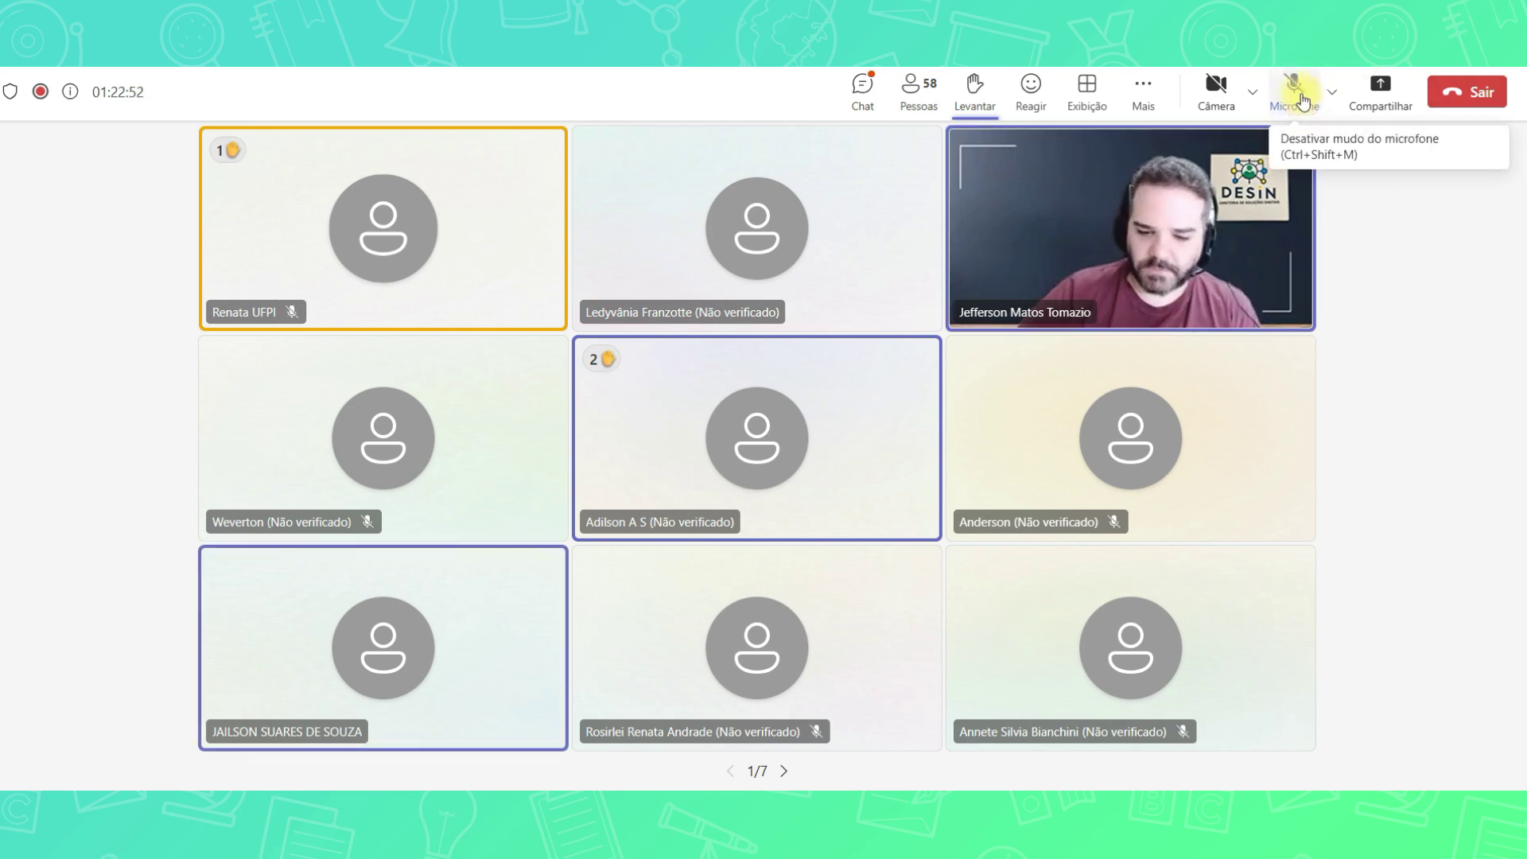